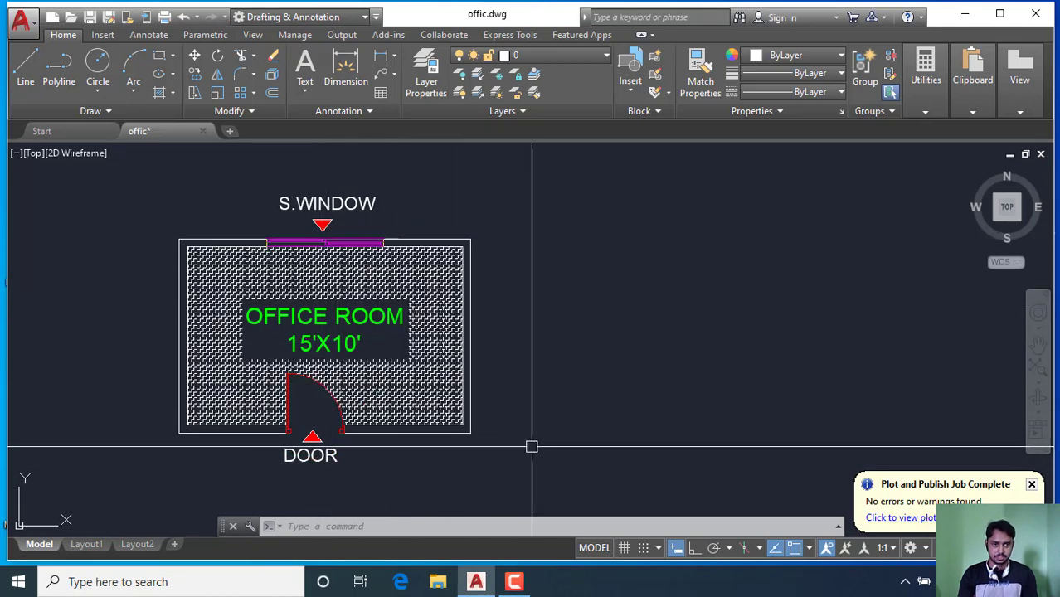
- Open a new blank Drawing1 tab beside the finished offic.dwg office plan
{"action": "scroll", "coordinate": [382, 413], "scroll_direction": "down", "scroll_amount": 2}
{"action": "scroll", "coordinate": [406, 385], "scroll_direction": "up", "scroll_amount": 2}
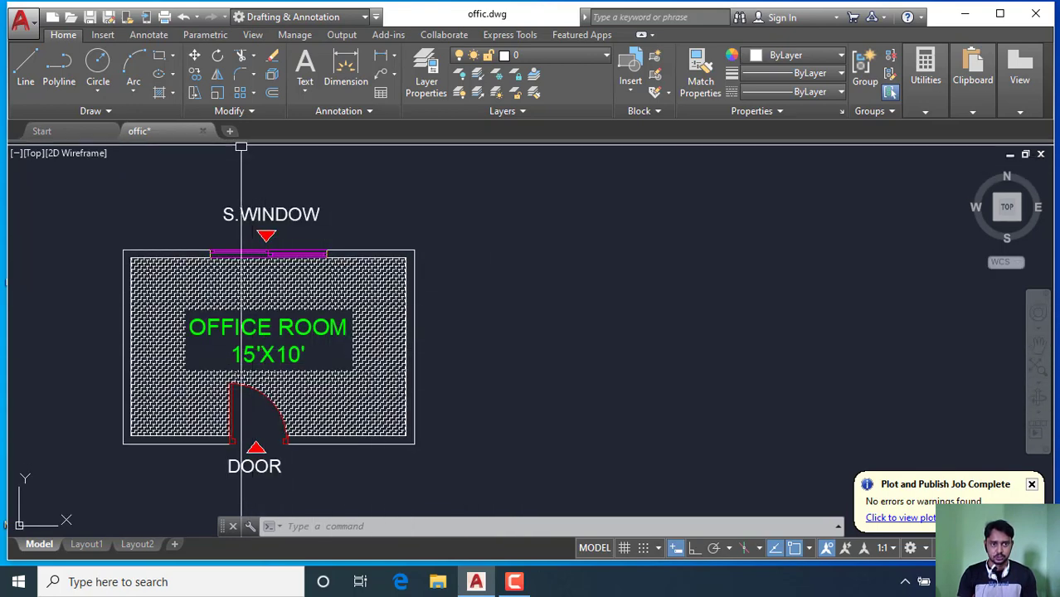
{"action": "scroll", "coordinate": [572, 337], "scroll_direction": "up", "scroll_amount": 5}
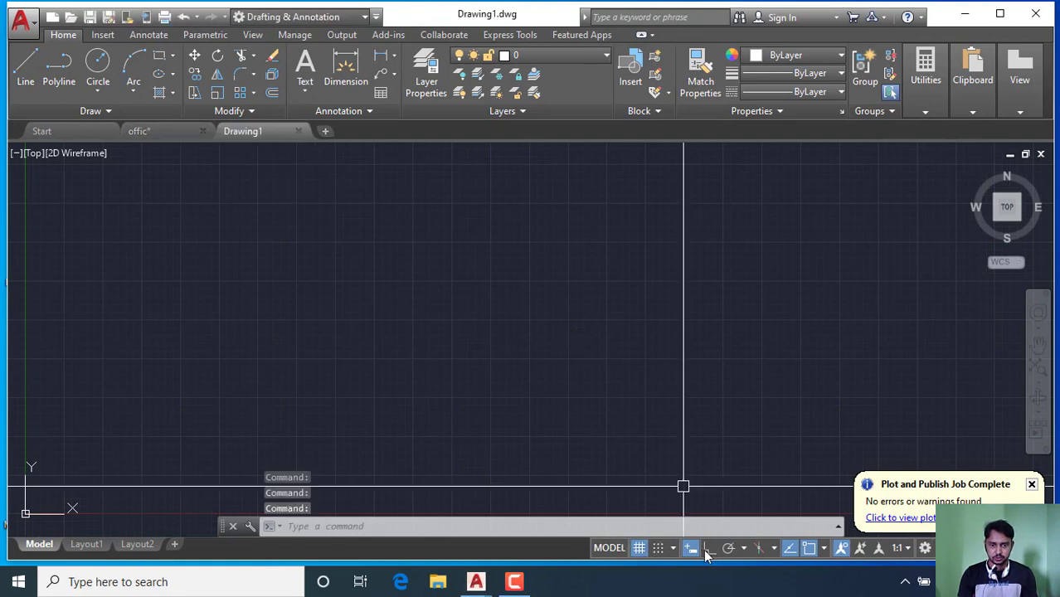
- Turn Ortho on, hide the grid, and set Architectural length units at 0'-0 1/4" precision
{"action": "left_click", "coordinate": [709, 548]}
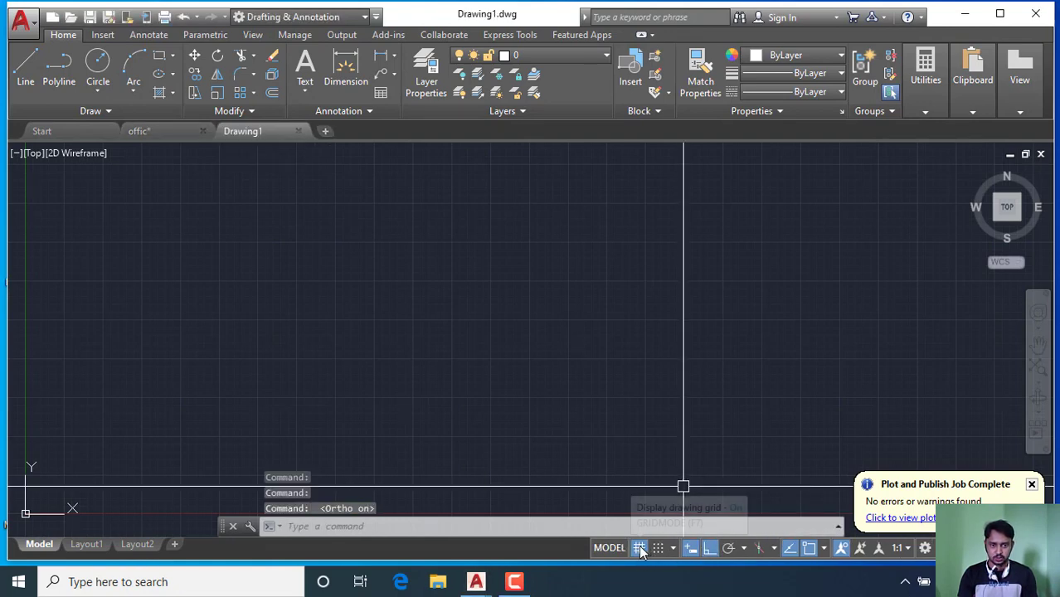
{"action": "left_click", "coordinate": [641, 549]}
{"action": "type", "text": "UN"}
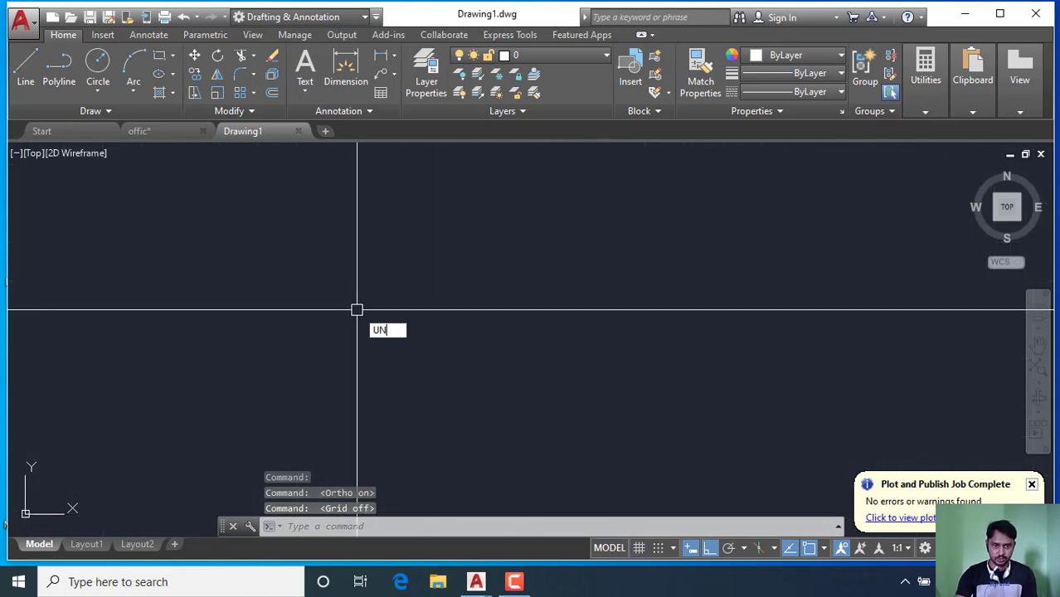
{"action": "key", "text": "Return"}
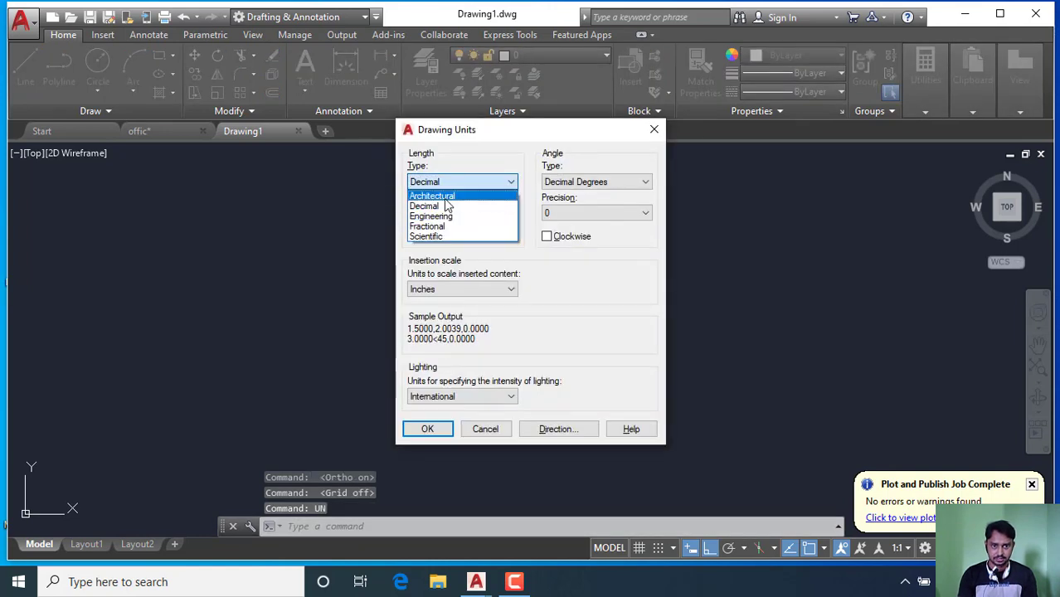
{"action": "left_click", "coordinate": [445, 197]}
{"action": "left_click", "coordinate": [470, 213]}
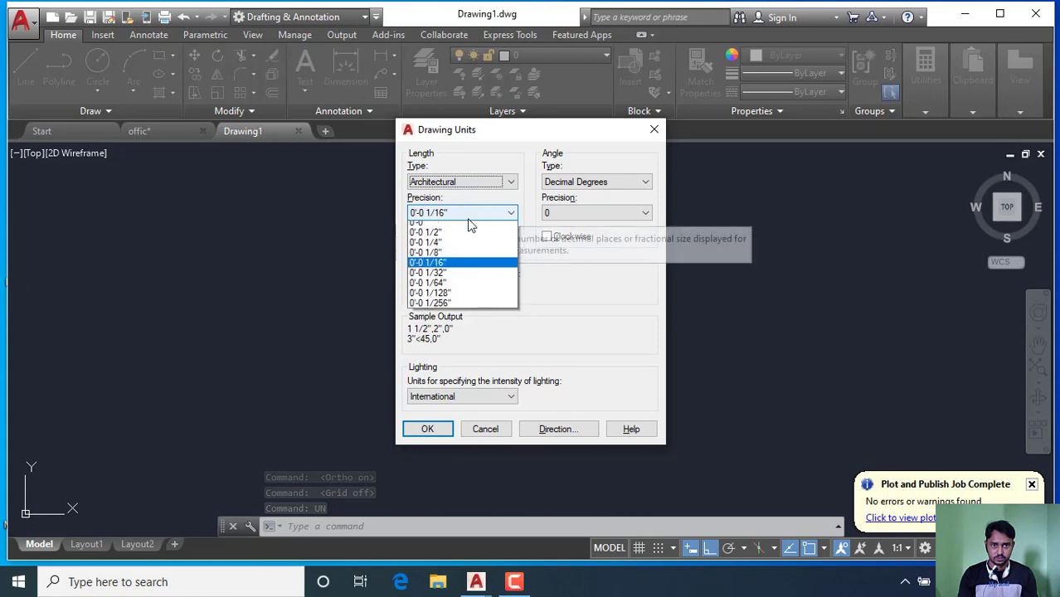
{"action": "left_click", "coordinate": [443, 247]}
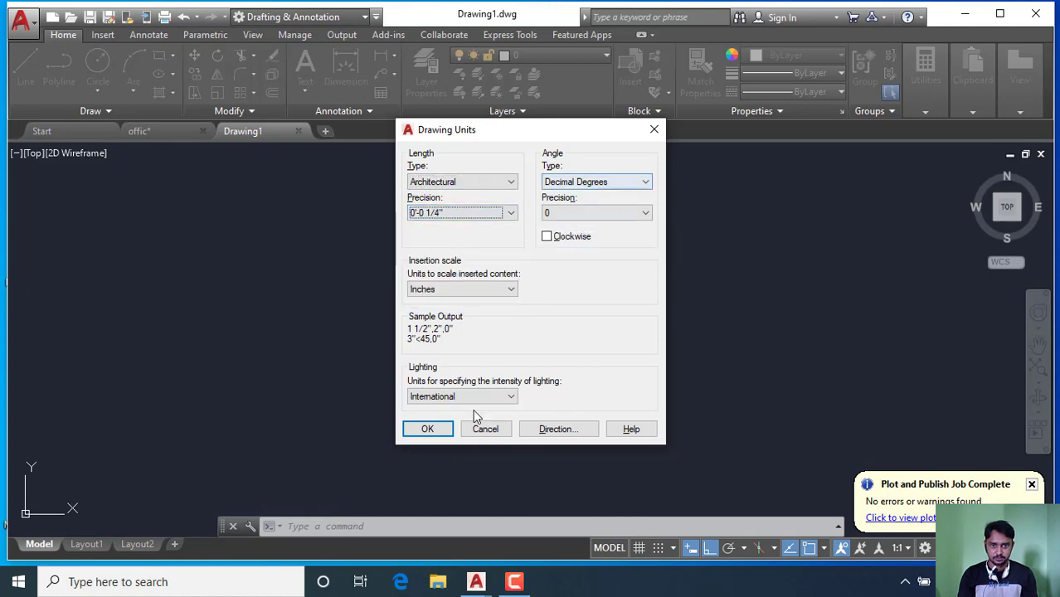
{"action": "left_click", "coordinate": [427, 430]}
{"action": "key", "text": "Return"}
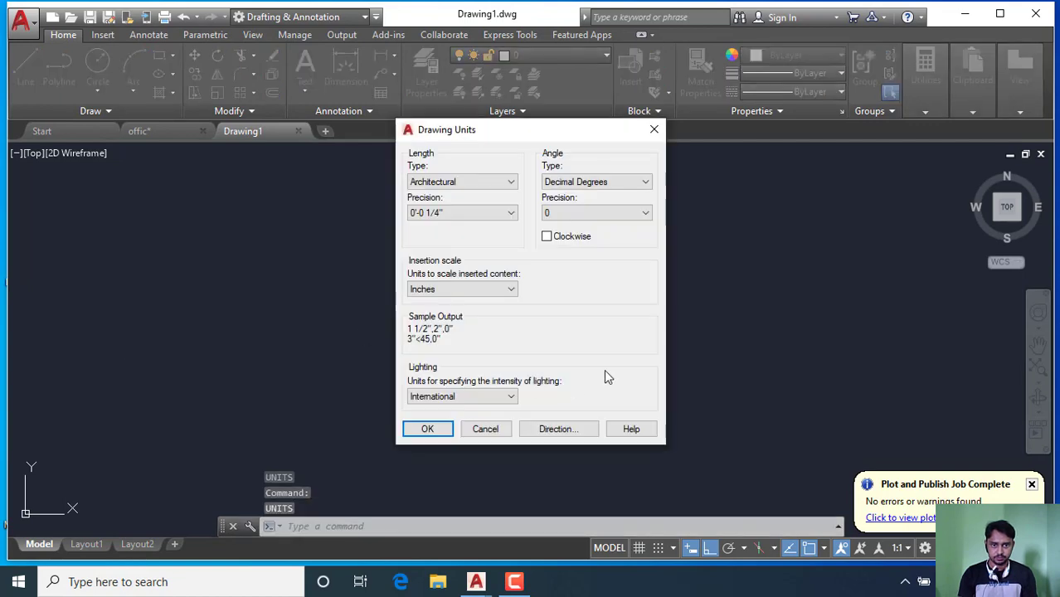
{"action": "left_click", "coordinate": [428, 429]}
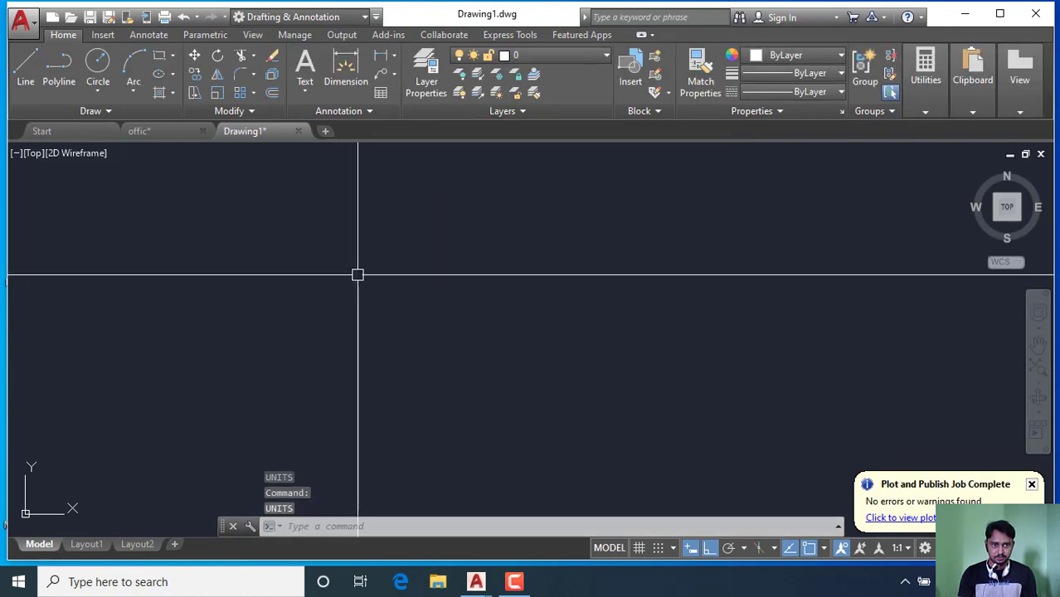
{"action": "left_click", "coordinate": [138, 131]}
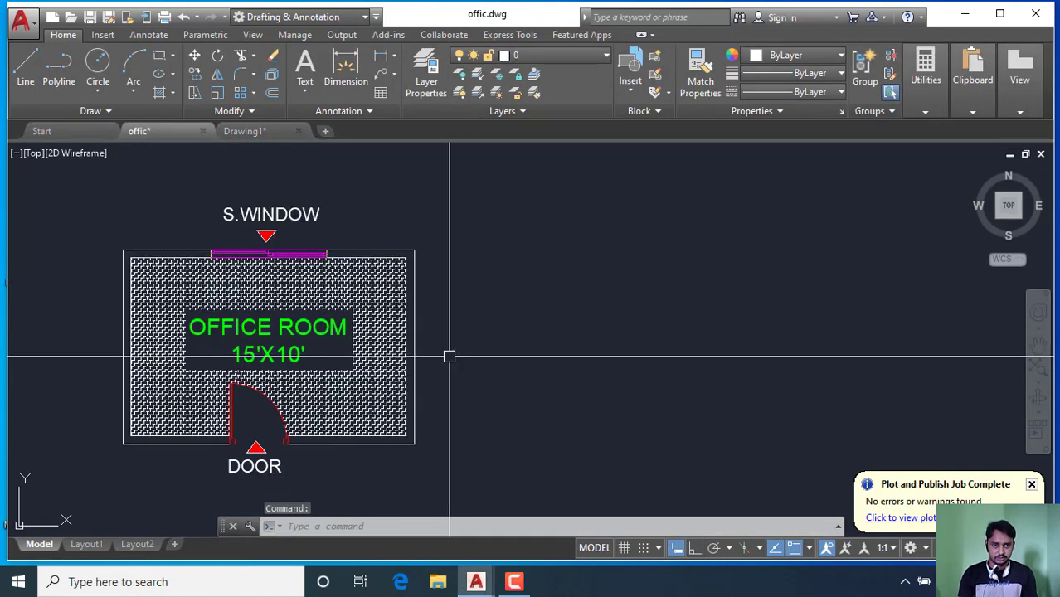
{"action": "scroll", "coordinate": [178, 383], "scroll_direction": "up", "scroll_amount": 2}
{"action": "scroll", "coordinate": [317, 347], "scroll_direction": "down", "scroll_amount": 2}
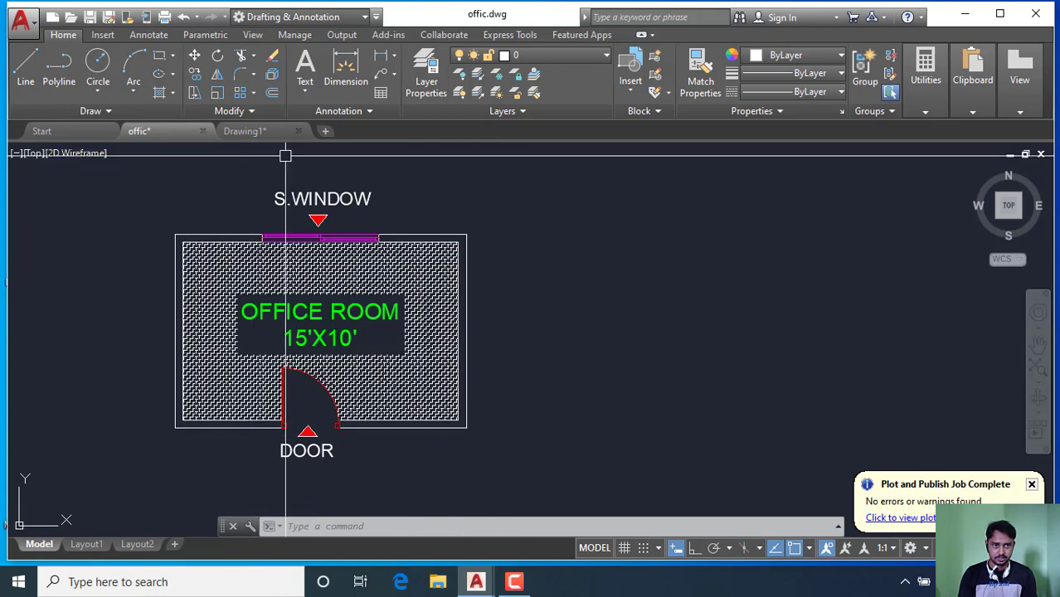
{"action": "left_click", "coordinate": [241, 131]}
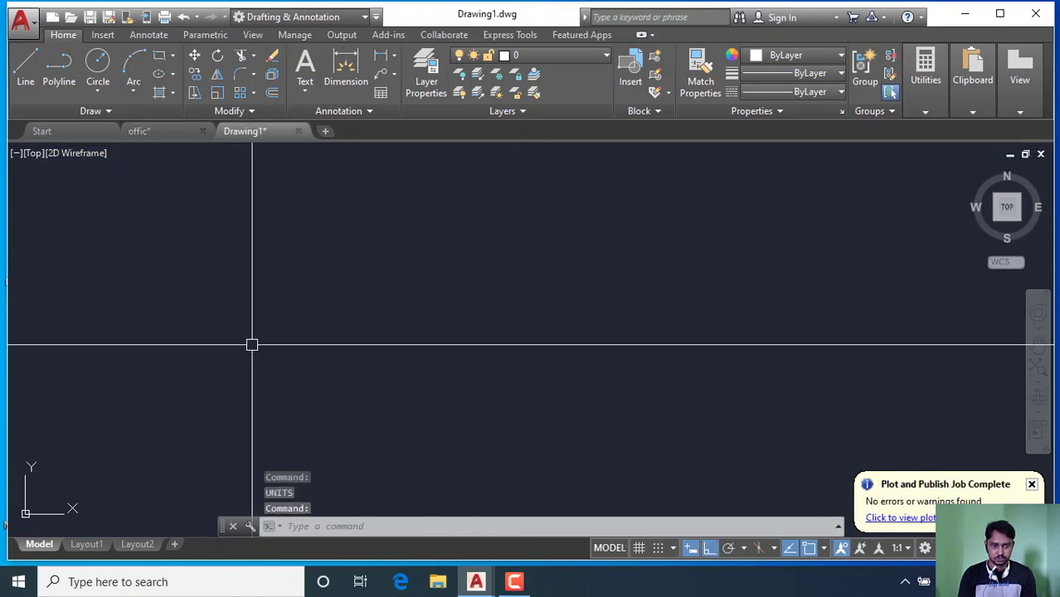
{"action": "scroll", "coordinate": [252, 344], "scroll_direction": "down", "scroll_amount": 2}
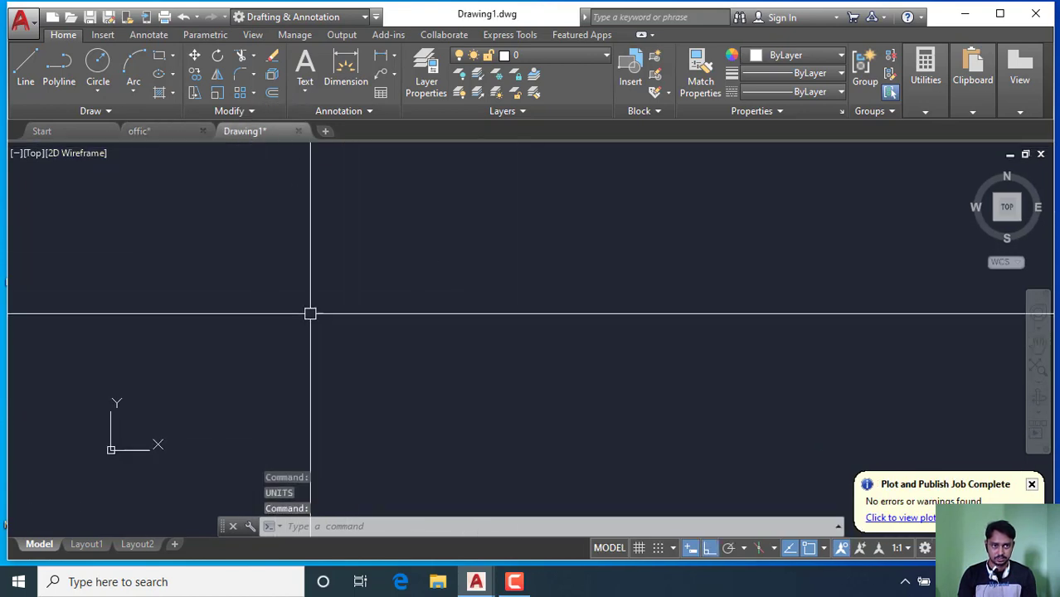
{"action": "left_click", "coordinate": [175, 57]}
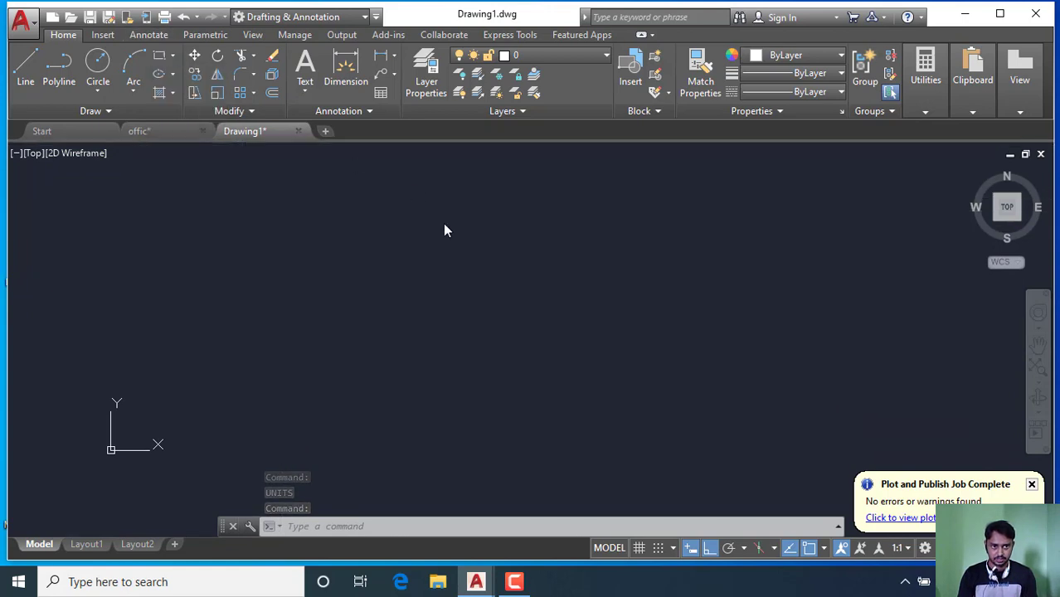
{"action": "left_click", "coordinate": [337, 240]}
{"action": "type", "text": "10'"}
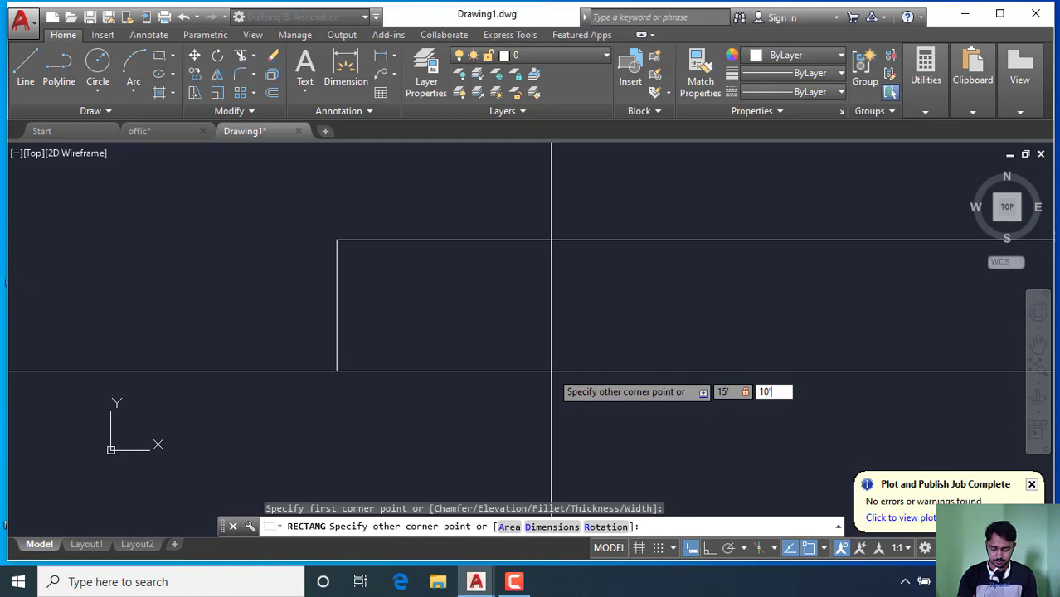
{"action": "key", "text": "Return"}
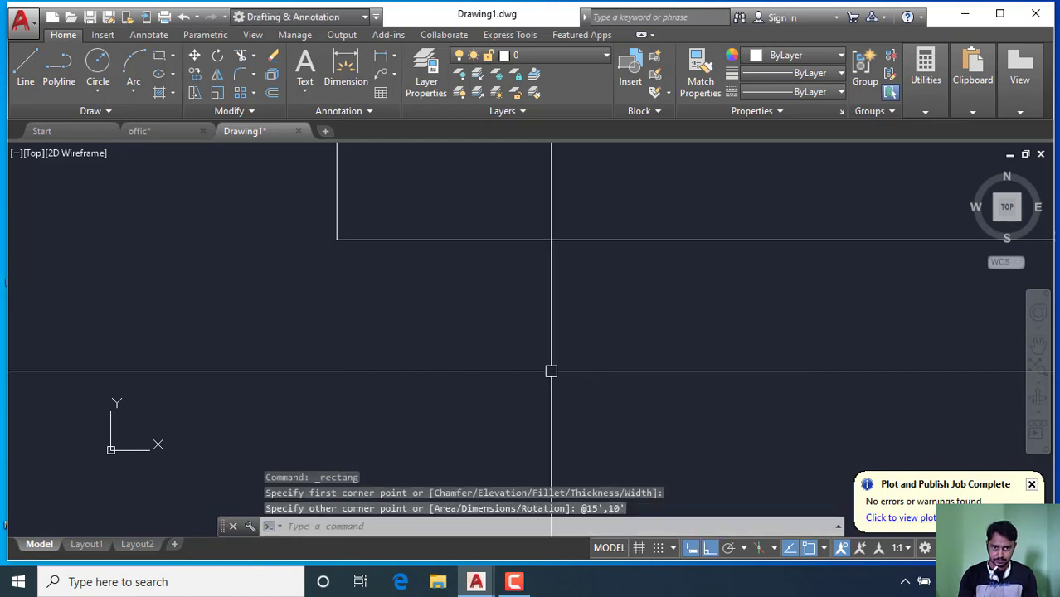
{"action": "scroll", "coordinate": [453, 411], "scroll_direction": "down", "scroll_amount": 2}
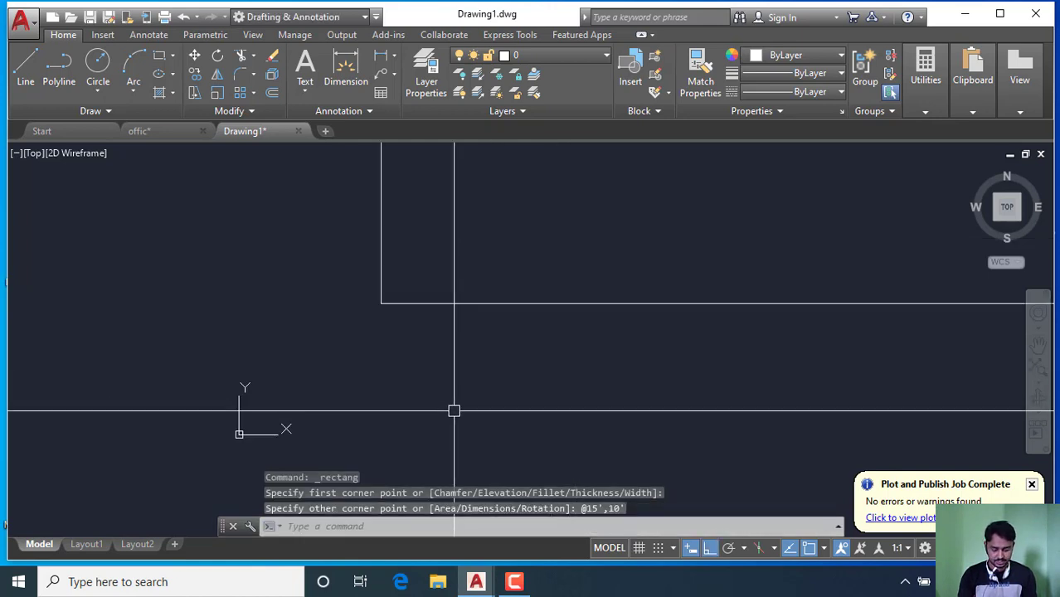
{"action": "type", "text": "Z"}
{"action": "key", "text": "Return"}
{"action": "type", "text": "A"}
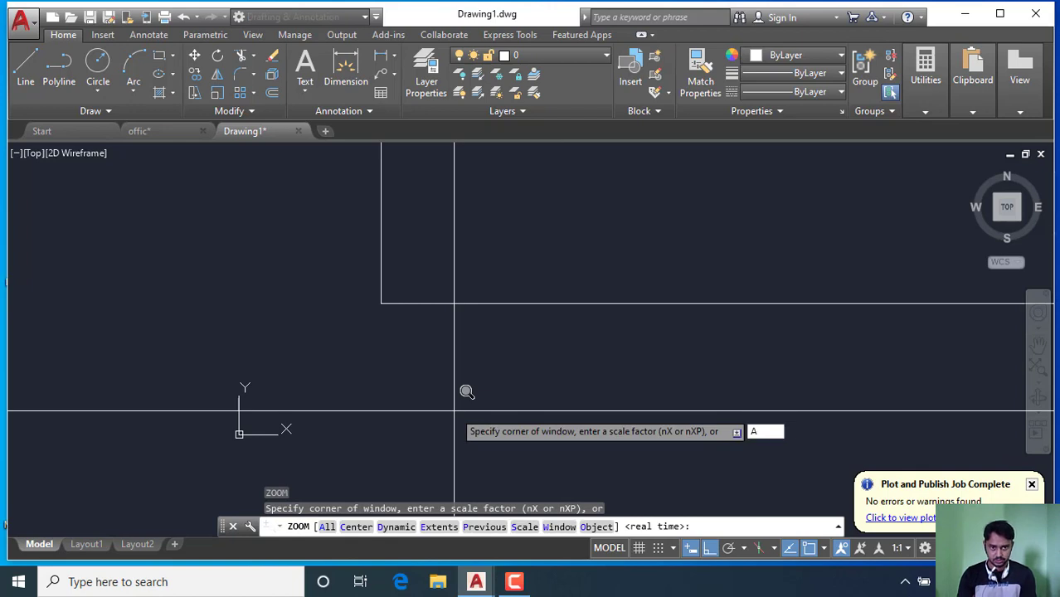
{"action": "key", "text": "Return"}
{"action": "type", "text": "O"}
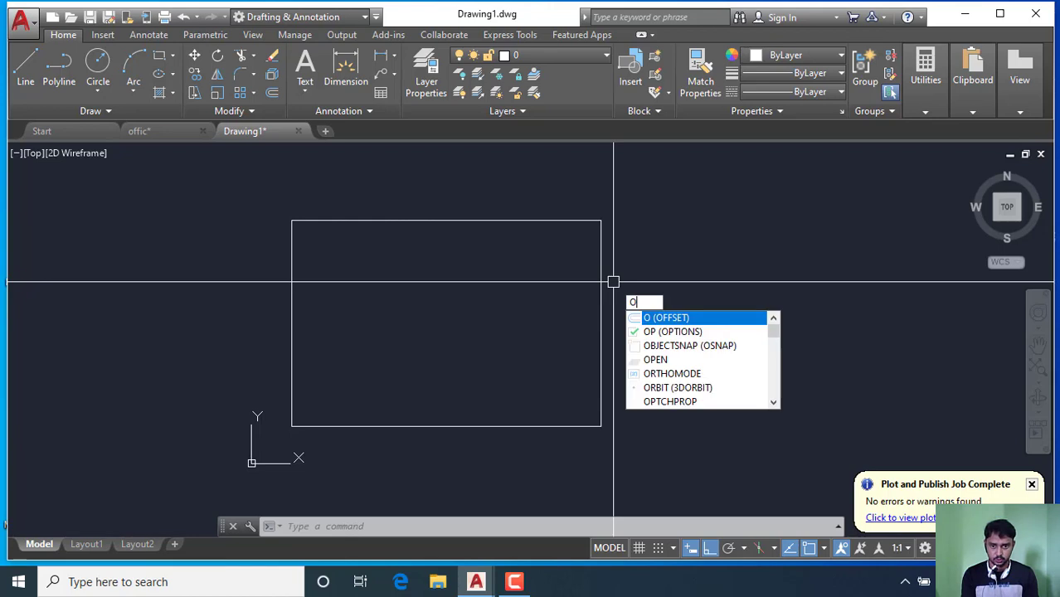
- Offset the room rectangle 5 inward for wall thickness, then view the offic.dwg plan
{"action": "key", "text": "Return"}
{"action": "type", "text": "5"}
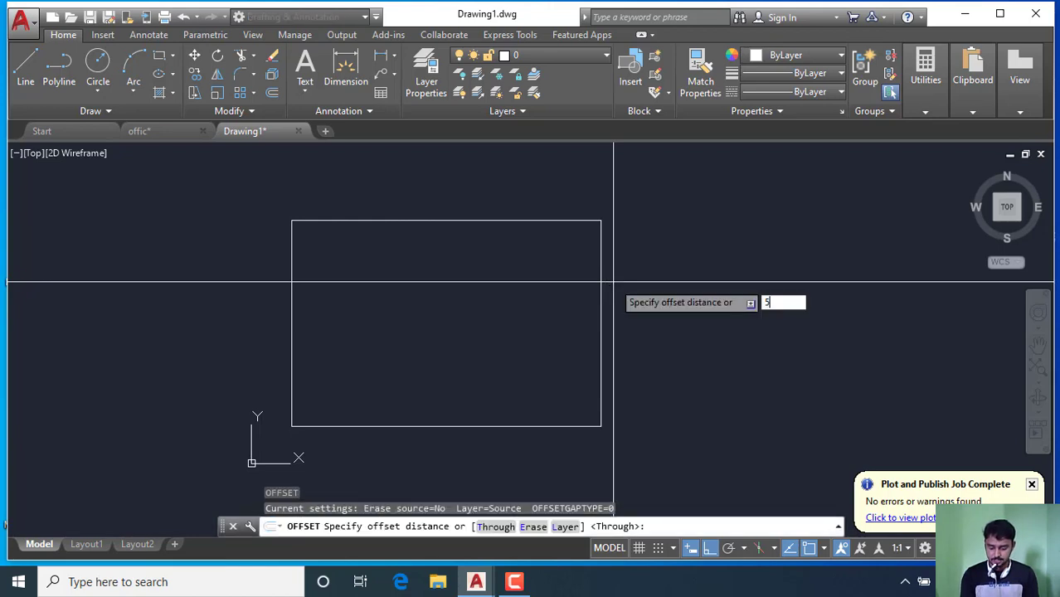
{"action": "key", "text": "Return"}
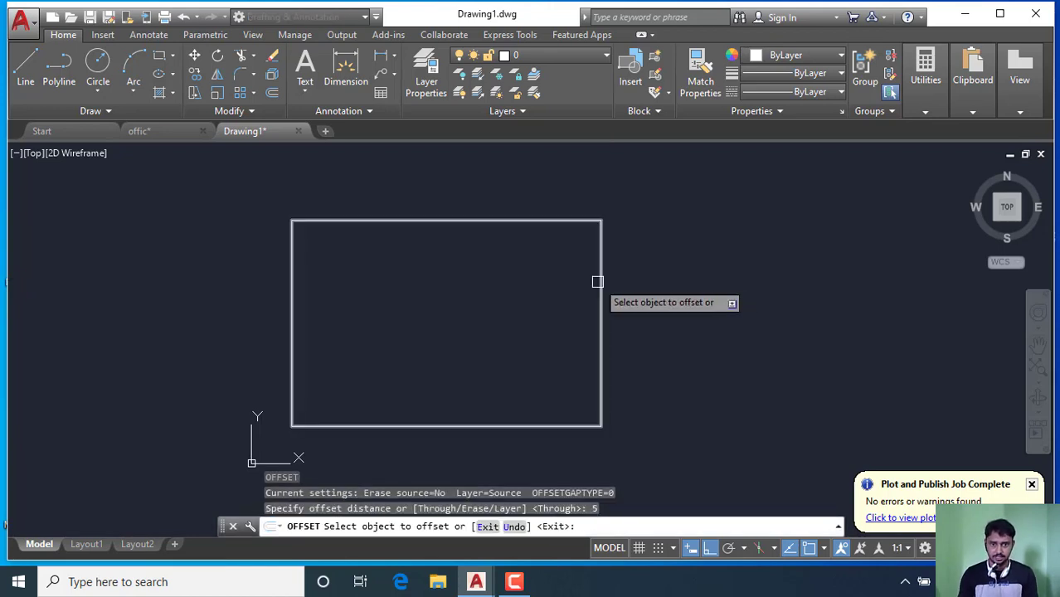
{"action": "left_click", "coordinate": [599, 281]}
{"action": "left_click", "coordinate": [592, 314]}
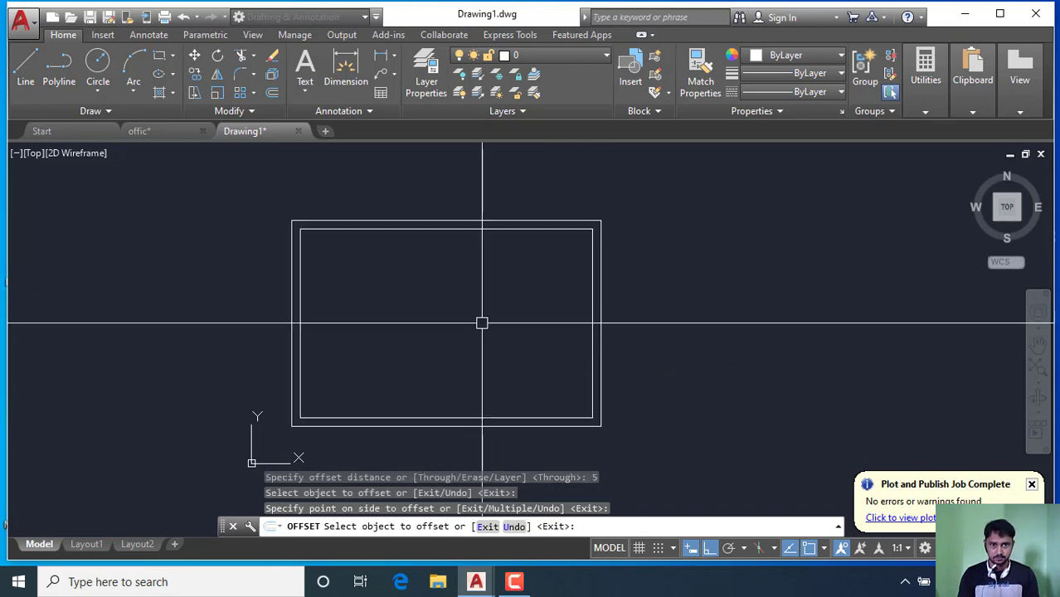
{"action": "key", "text": "Escape"}
{"action": "left_click", "coordinate": [138, 131]}
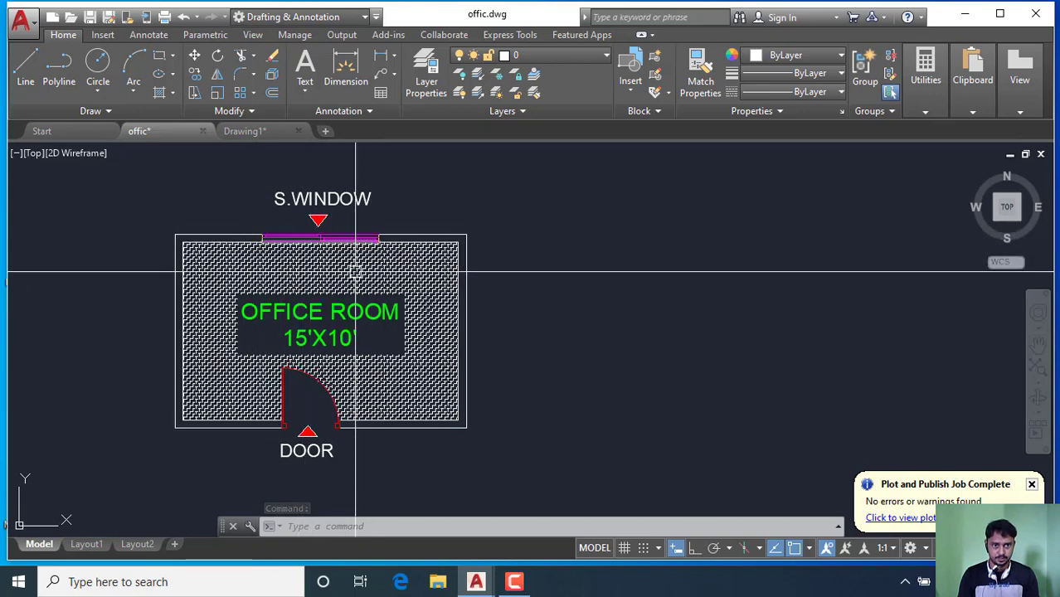
- Back in Drawing1, draw a short vertical line from the top wall's midpoint
{"action": "left_click", "coordinate": [260, 135]}
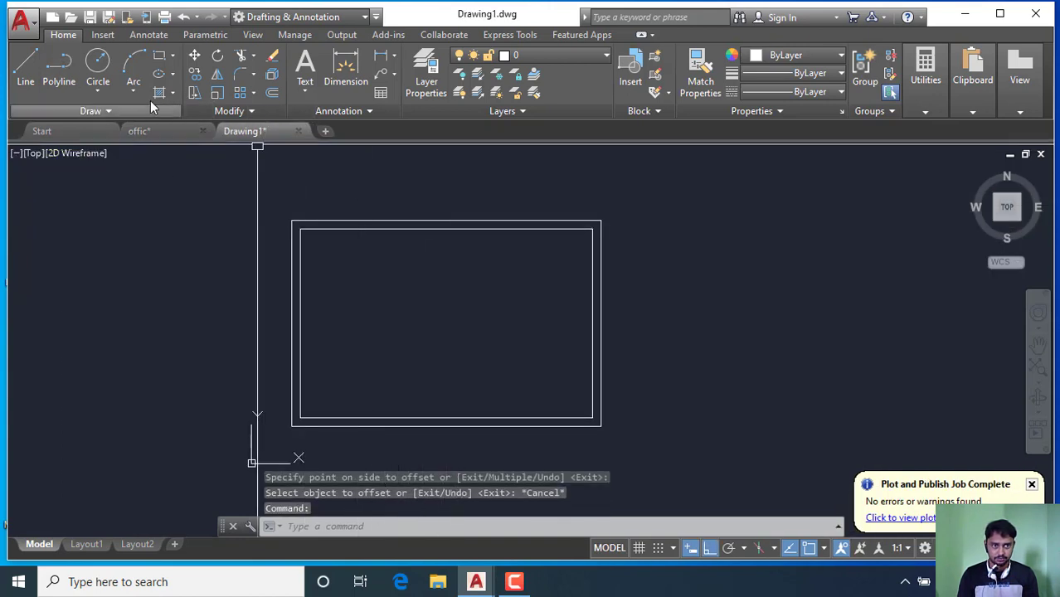
{"action": "left_click", "coordinate": [23, 75]}
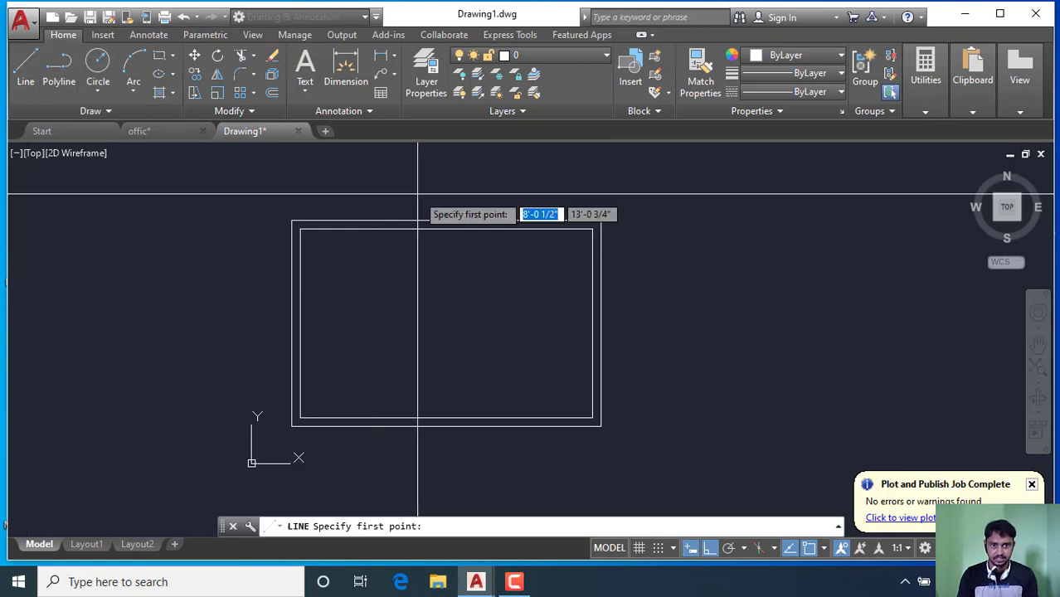
{"action": "scroll", "coordinate": [414, 205], "scroll_direction": "up", "scroll_amount": 2}
{"action": "left_click", "coordinate": [470, 246]}
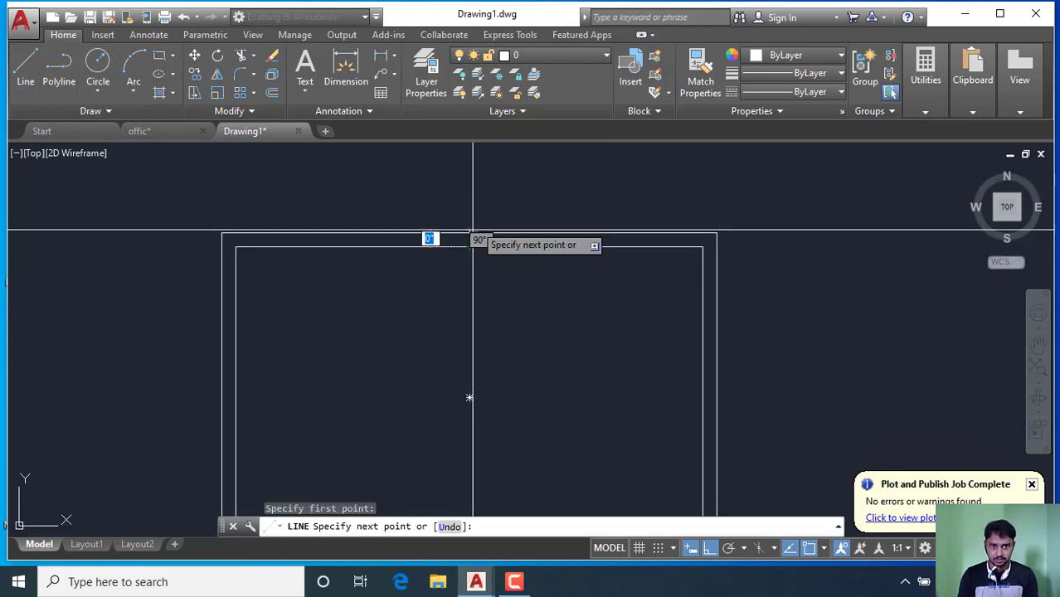
{"action": "right_click", "coordinate": [498, 192]}
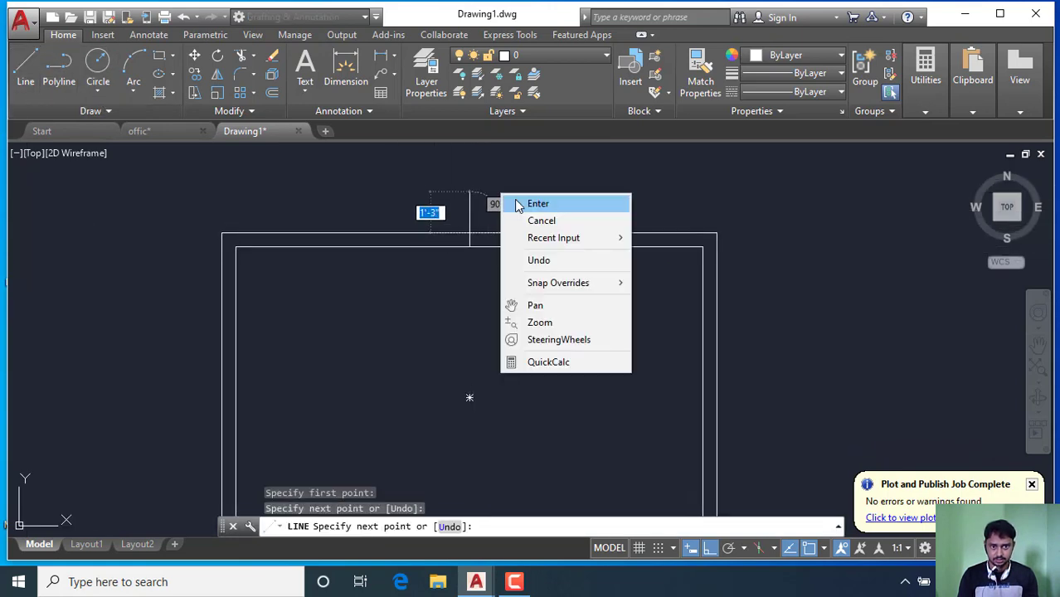
{"action": "left_click", "coordinate": [535, 201]}
{"action": "type", "text": "O"}
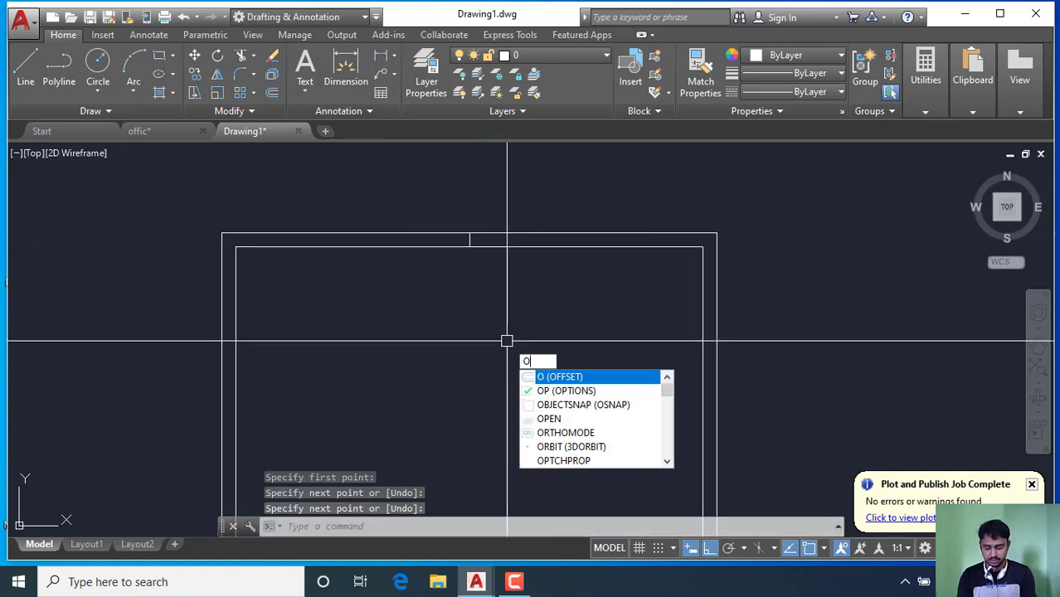
- Offset that divider twice at 3' spacing across the top wall band
{"action": "key", "text": "Return"}
{"action": "type", "text": "3'"}
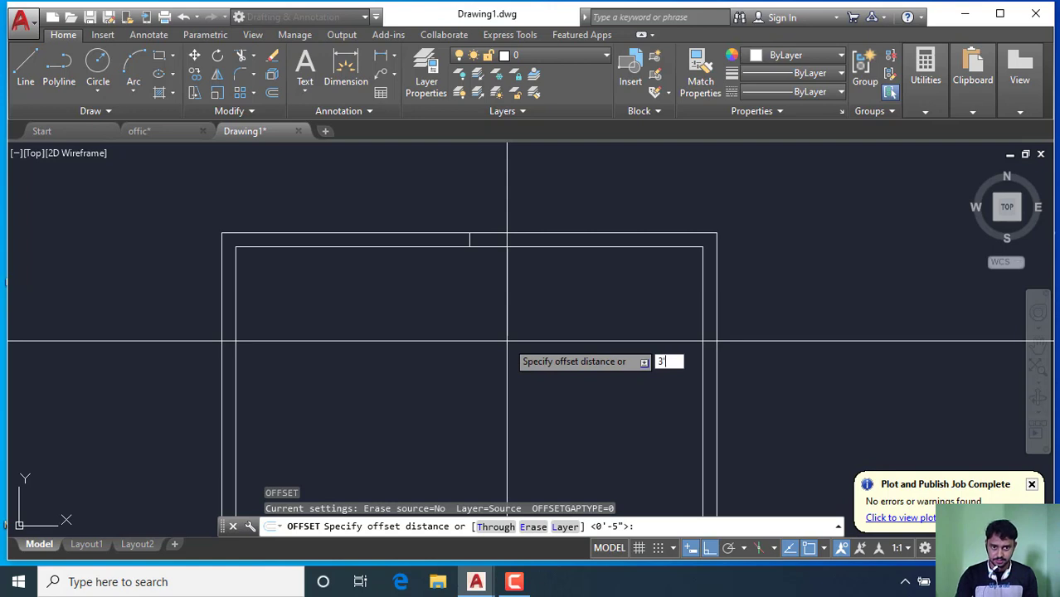
{"action": "key", "text": "Return"}
{"action": "scroll", "coordinate": [471, 240], "scroll_direction": "up", "scroll_amount": 3}
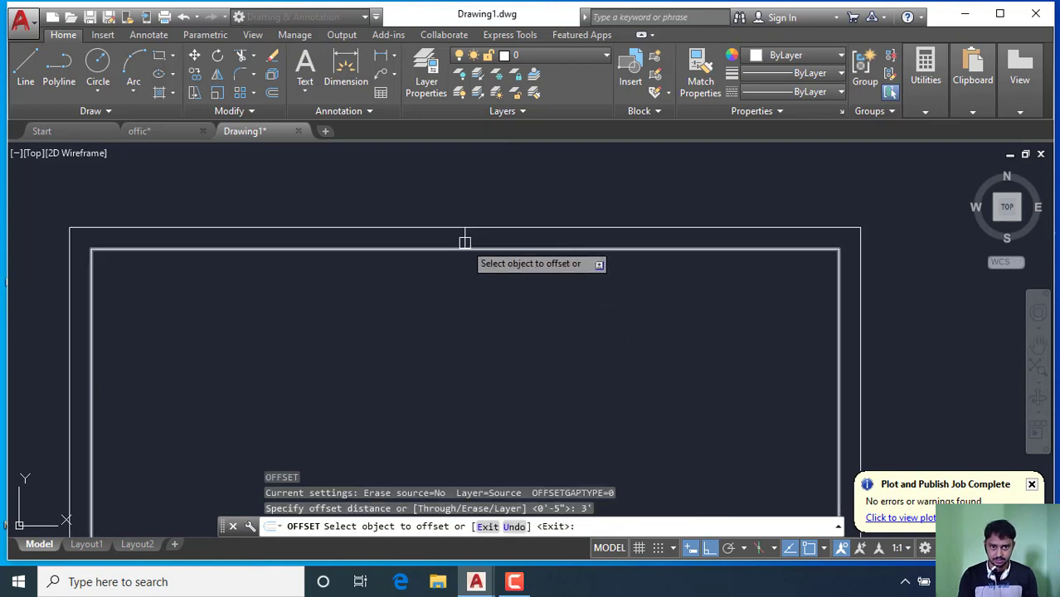
{"action": "left_click", "coordinate": [464, 247]}
{"action": "left_click", "coordinate": [462, 241]}
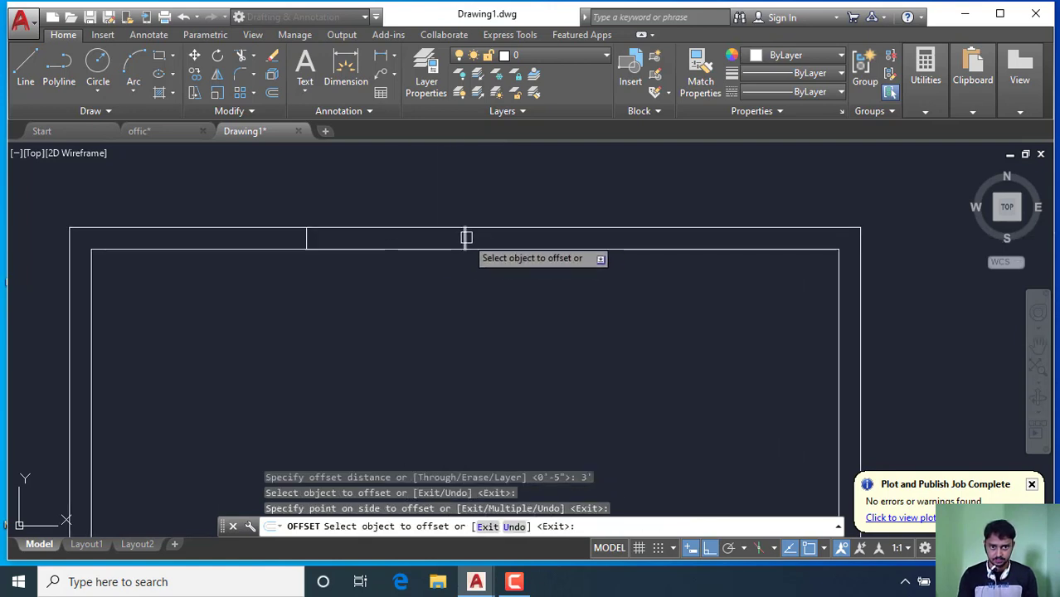
{"action": "left_click", "coordinate": [465, 238]}
{"action": "left_click", "coordinate": [583, 272]}
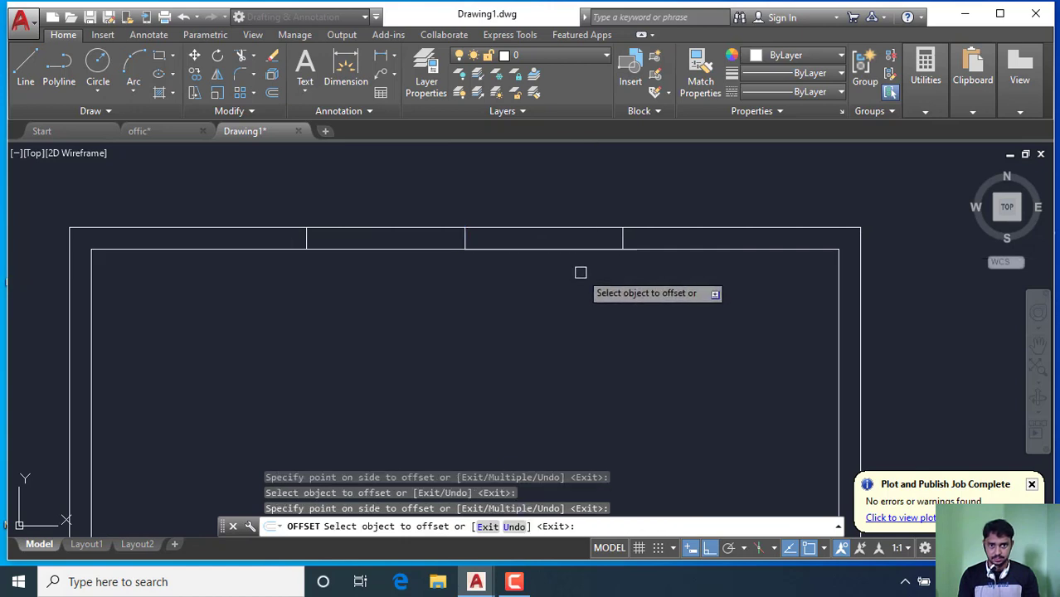
{"action": "key", "text": "Escape"}
{"action": "scroll", "coordinate": [423, 249], "scroll_direction": "down", "scroll_amount": 2}
{"action": "scroll", "coordinate": [440, 266], "scroll_direction": "up", "scroll_amount": 1}
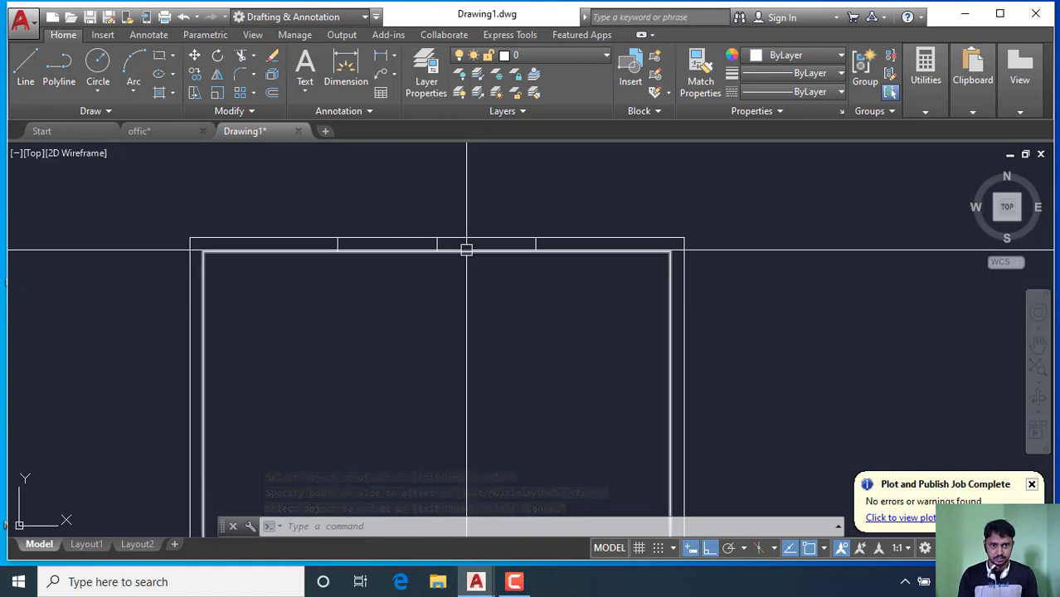
{"action": "left_click", "coordinate": [388, 240]}
- Trim the top wall lines between the outer dividers to open a 6' gap
{"action": "key", "text": "Escape"}
{"action": "type", "text": "TR"}
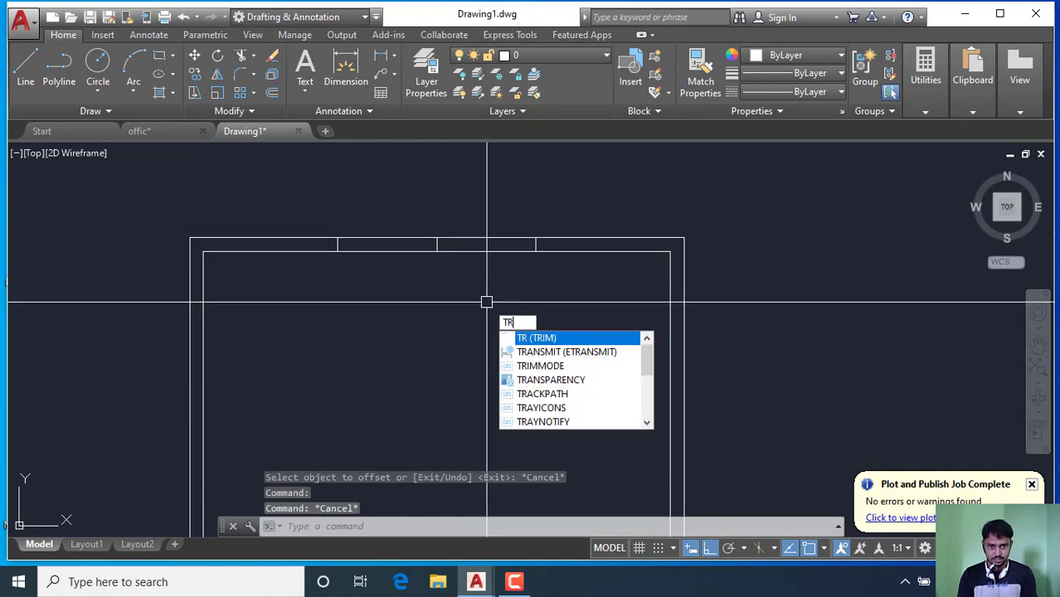
{"action": "key", "text": "Return"}
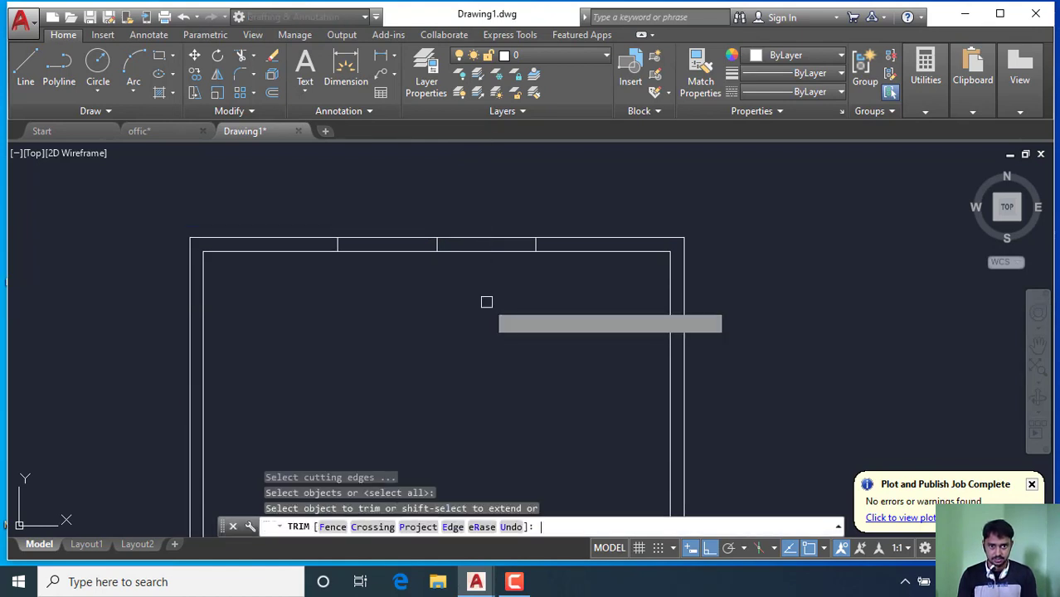
{"action": "left_click", "coordinate": [488, 297]}
{"action": "left_click", "coordinate": [383, 199]}
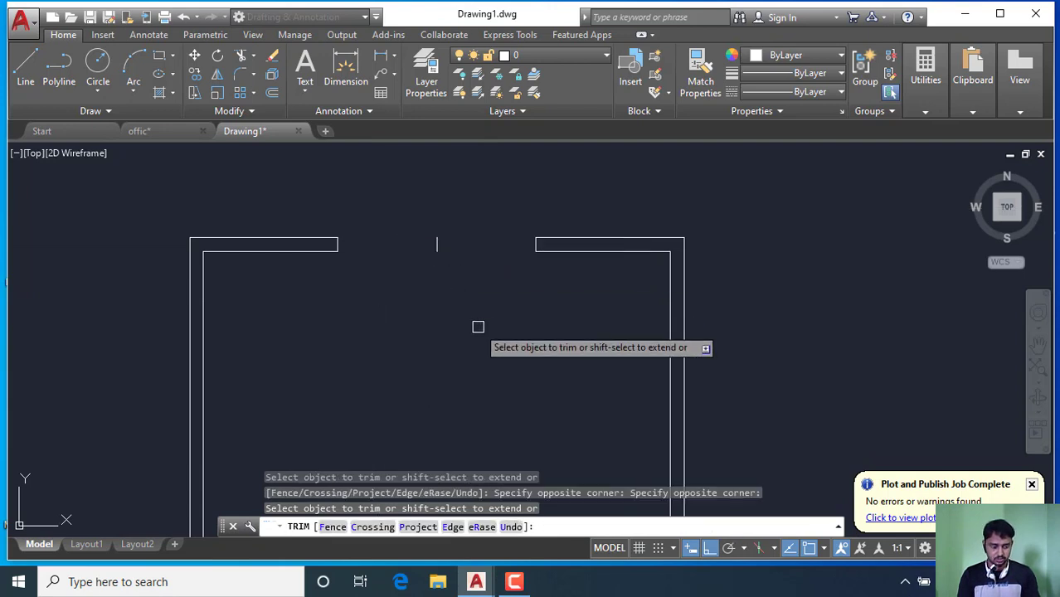
{"action": "key", "text": "Escape"}
- Erase the leftover middle divider line inside the opening
{"action": "left_click", "coordinate": [466, 279]}
{"action": "left_click", "coordinate": [443, 257]}
{"action": "key", "text": "Delete"}
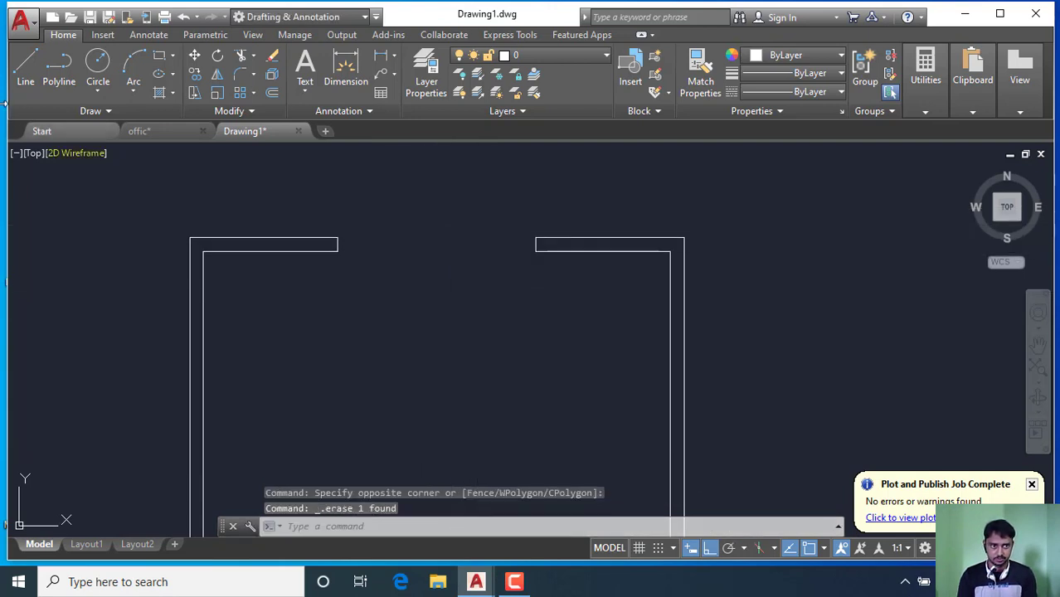
{"action": "left_click", "coordinate": [27, 66]}
{"action": "scroll", "coordinate": [319, 233], "scroll_direction": "up", "scroll_amount": 2}
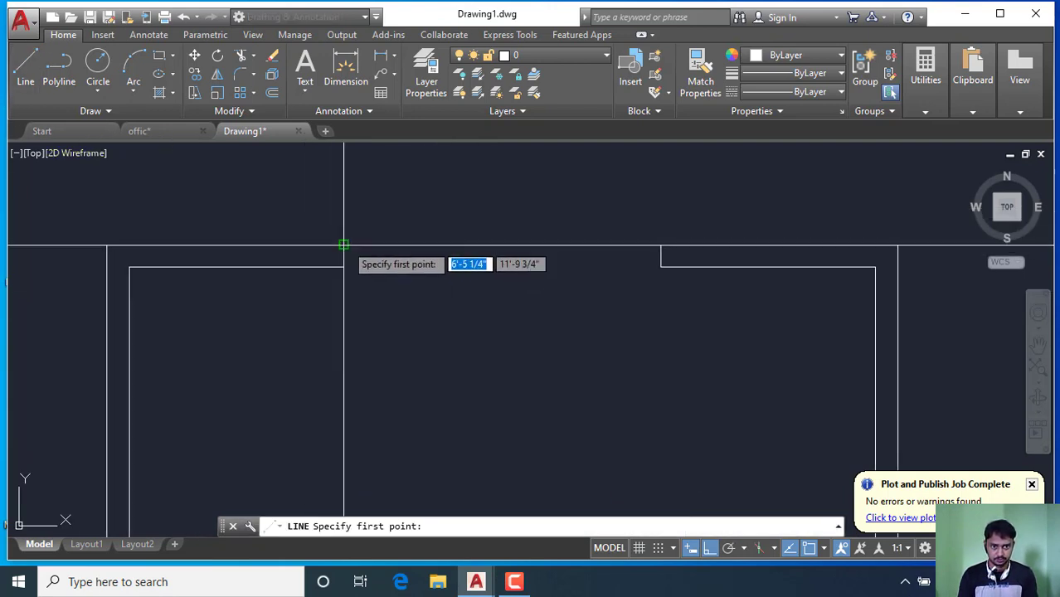
- Draw lines closing the opening along its outer and inner wall edges
{"action": "left_click", "coordinate": [660, 244]}
{"action": "right_click", "coordinate": [622, 199]}
{"action": "left_click", "coordinate": [641, 208]}
{"action": "right_click", "coordinate": [448, 213]}
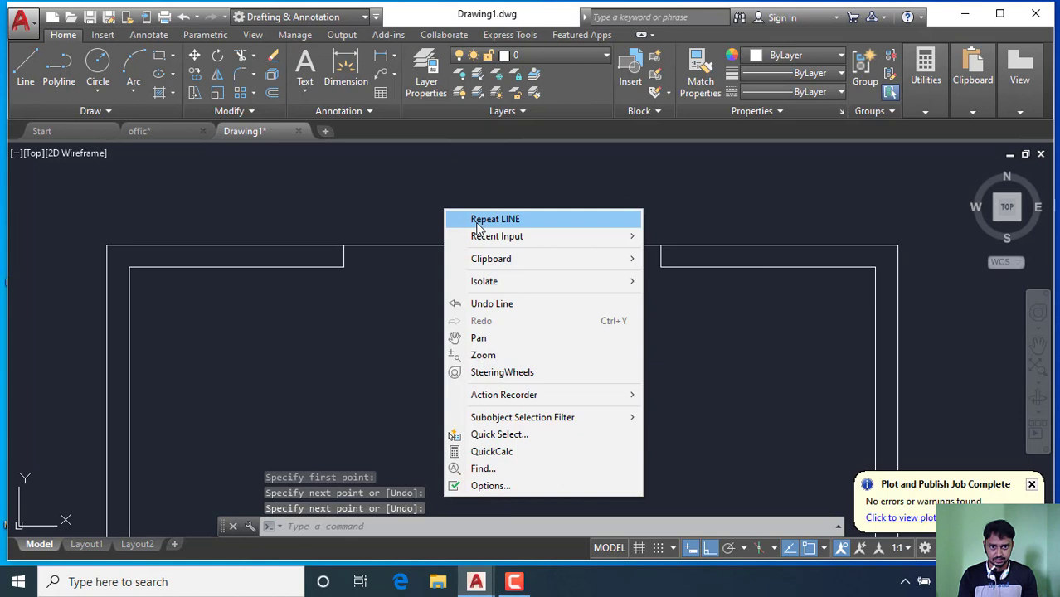
{"action": "left_click", "coordinate": [478, 219]}
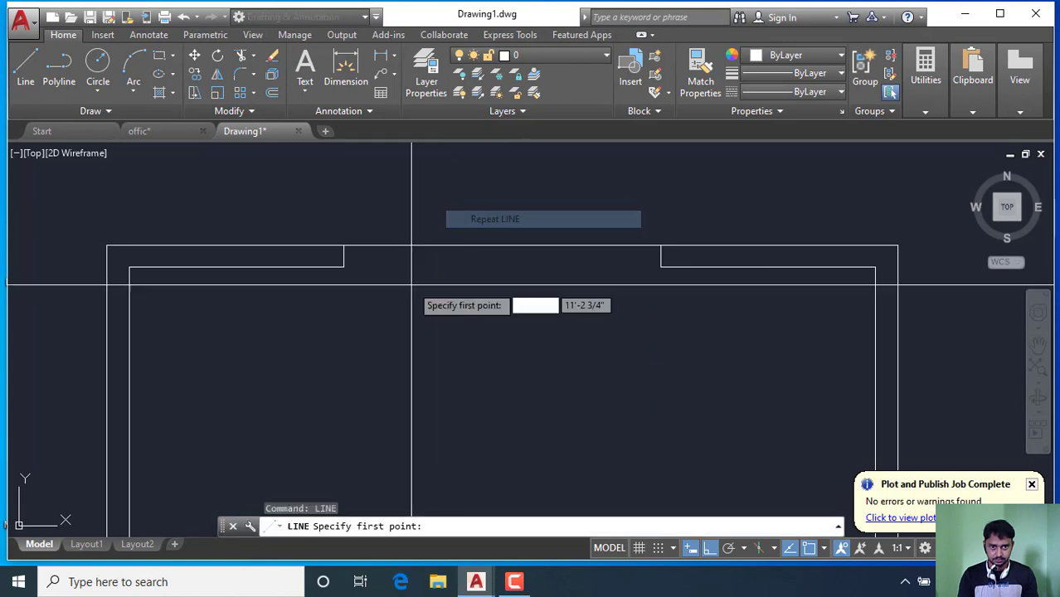
{"action": "left_click", "coordinate": [343, 266]}
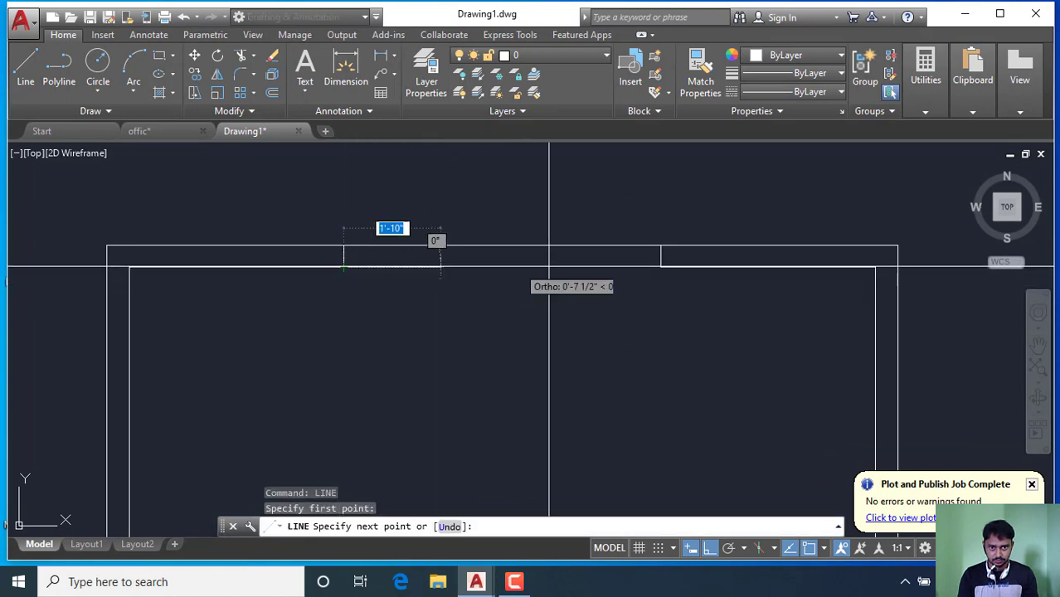
{"action": "left_click", "coordinate": [661, 267]}
{"action": "right_click", "coordinate": [623, 170]}
{"action": "left_click", "coordinate": [661, 179]}
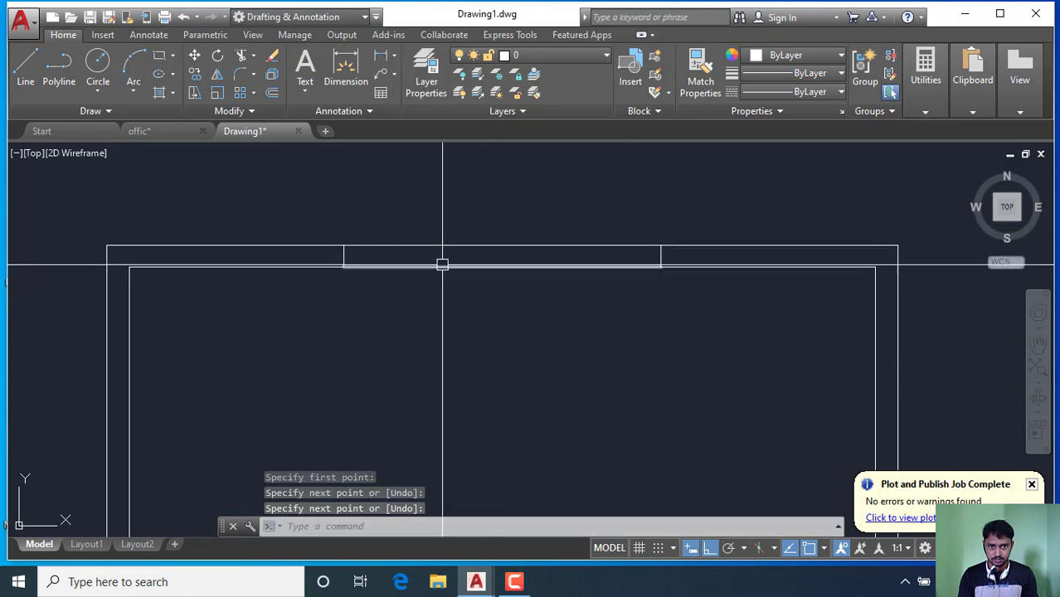
- Draw a vertical line at the opening's midpoint, splitting it into two 3' halves
{"action": "scroll", "coordinate": [444, 262], "scroll_direction": "down", "scroll_amount": 2}
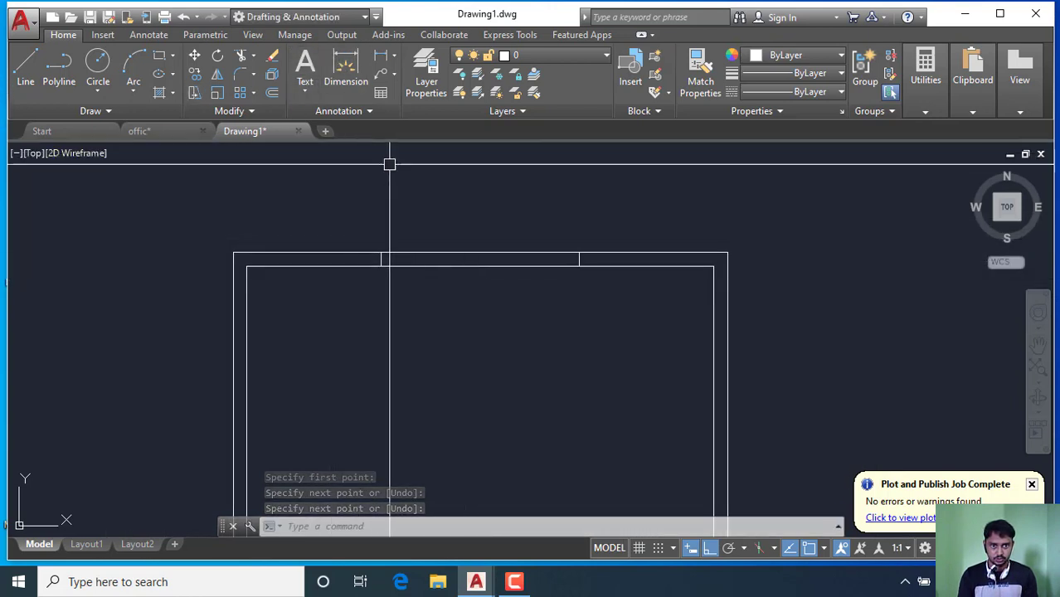
{"action": "left_click", "coordinate": [27, 58]}
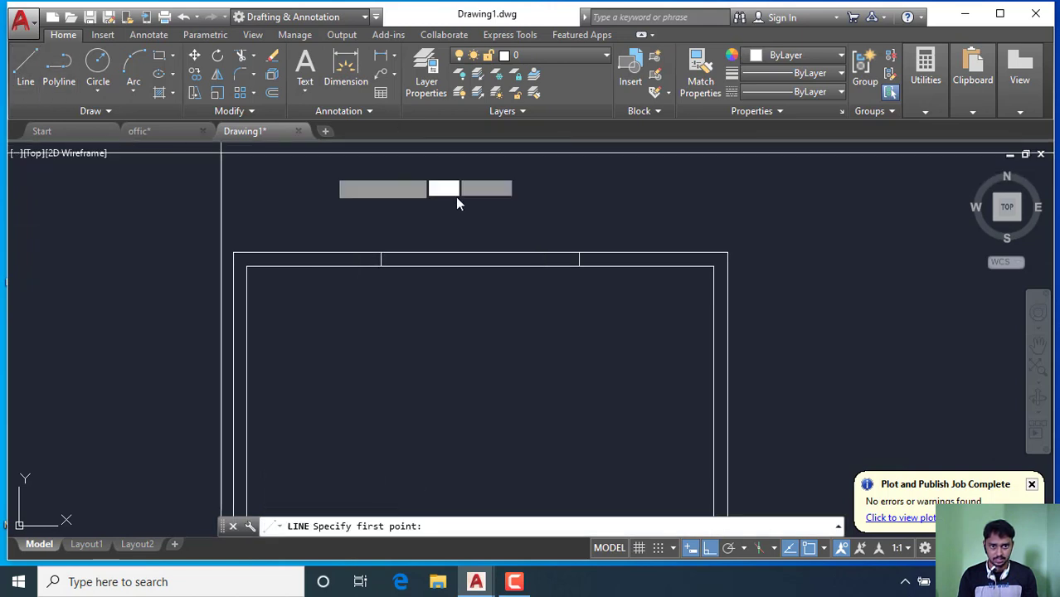
{"action": "scroll", "coordinate": [473, 309], "scroll_direction": "up", "scroll_amount": 2}
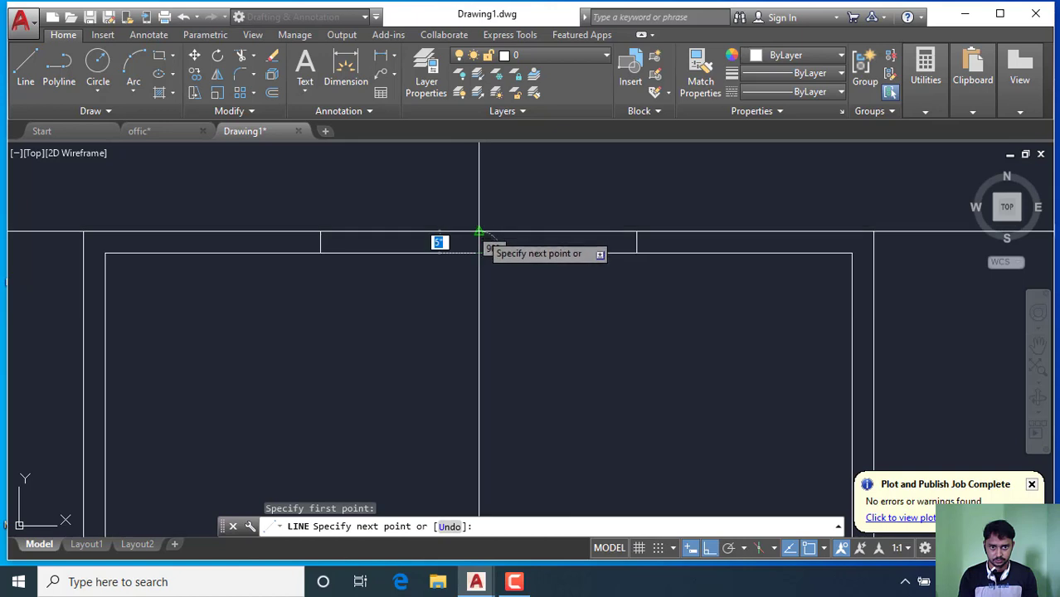
{"action": "left_click", "coordinate": [479, 194]}
{"action": "right_click", "coordinate": [500, 195]}
{"action": "left_click", "coordinate": [537, 205]}
{"action": "scroll", "coordinate": [315, 257], "scroll_direction": "down", "scroll_amount": 2}
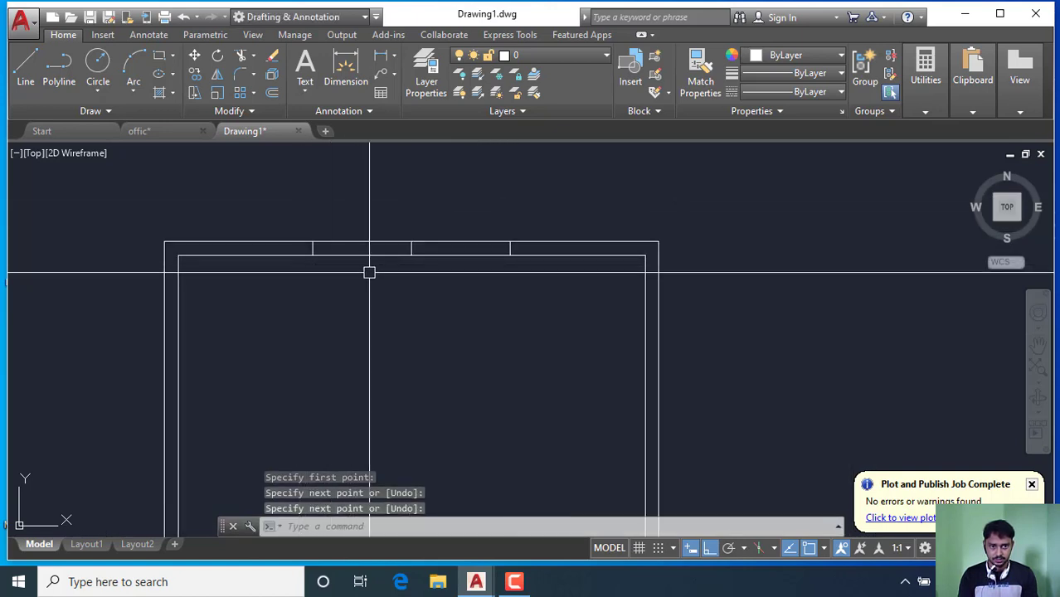
{"action": "scroll", "coordinate": [329, 239], "scroll_direction": "up", "scroll_amount": 2}
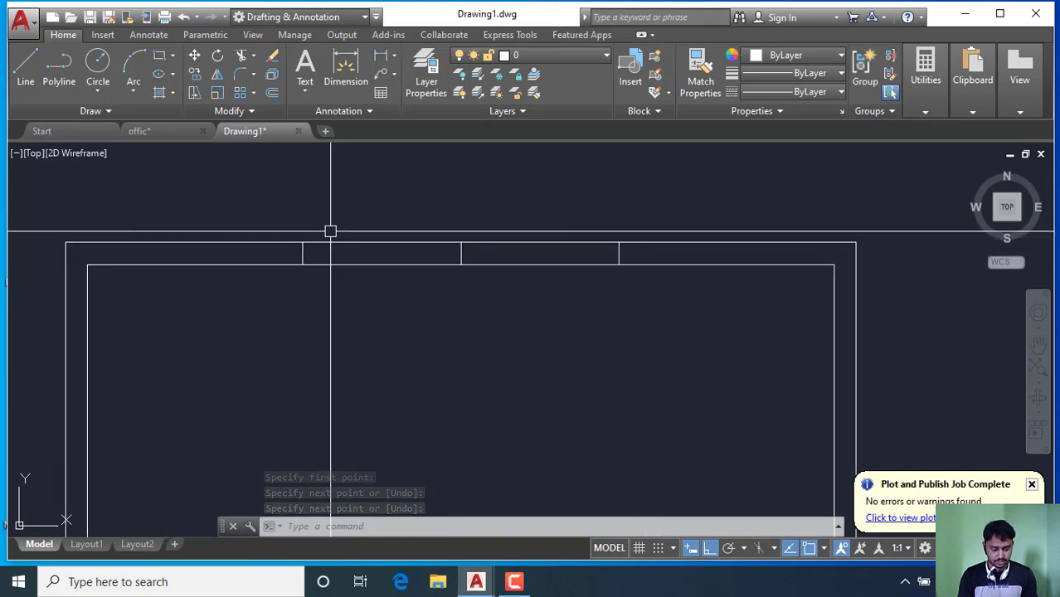
- Offset the left, right and both sides of the centre window dividers by 2"
{"action": "type", "text": "o"}
{"action": "key", "text": "Return"}
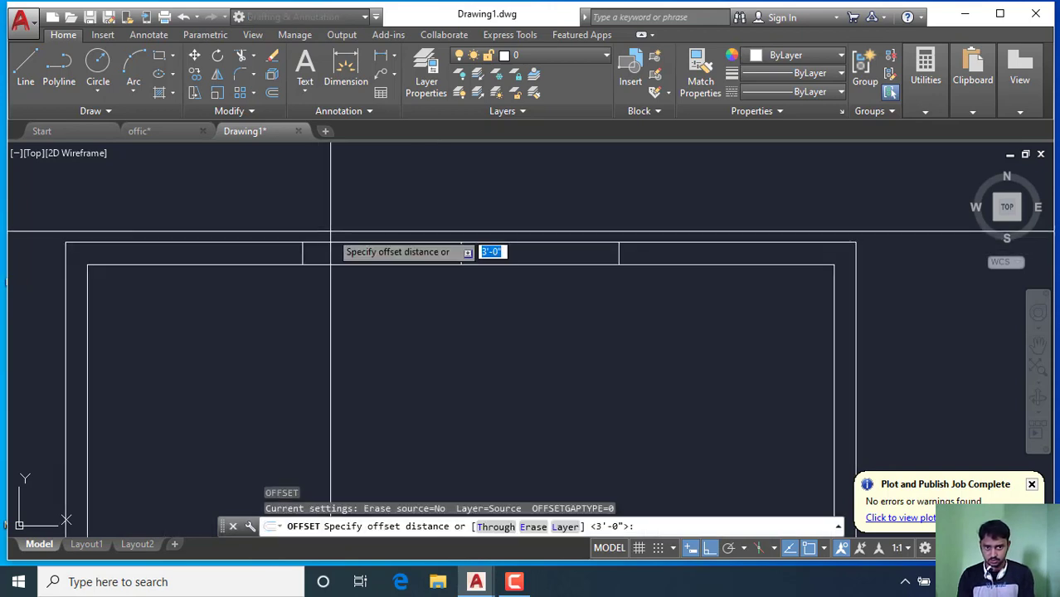
{"action": "key", "text": "Return"}
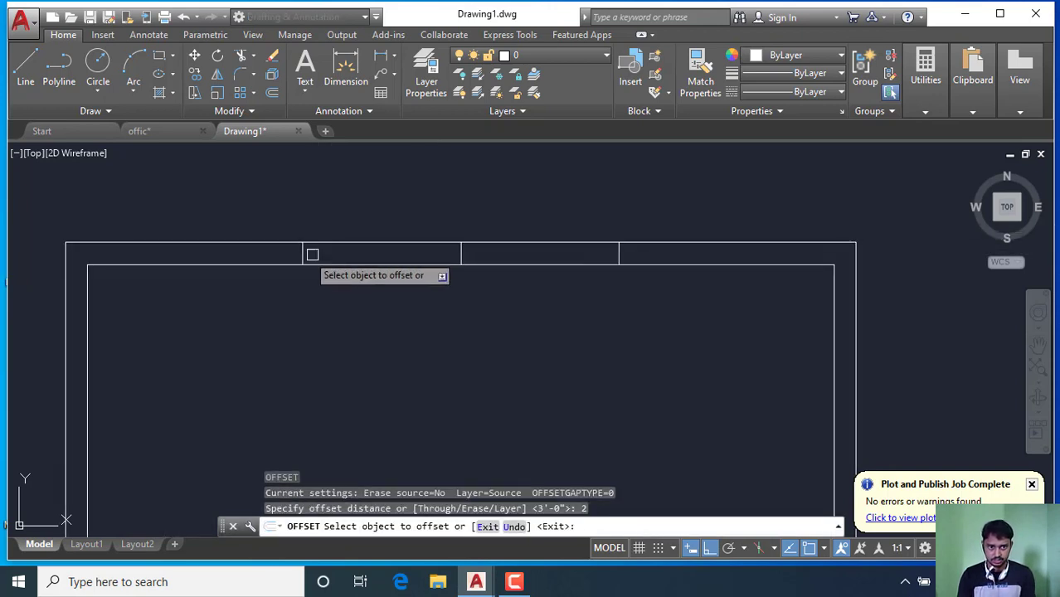
{"action": "scroll", "coordinate": [296, 251], "scroll_direction": "up", "scroll_amount": 2}
{"action": "left_click", "coordinate": [300, 251]}
{"action": "left_click", "coordinate": [359, 260]}
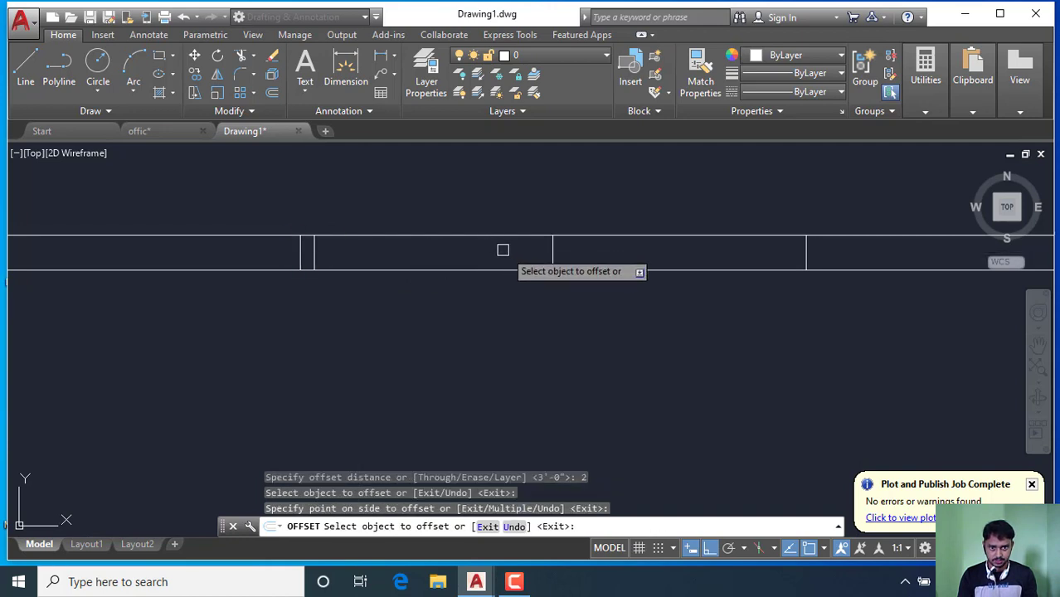
{"action": "left_click", "coordinate": [553, 249]}
{"action": "left_click", "coordinate": [560, 247]}
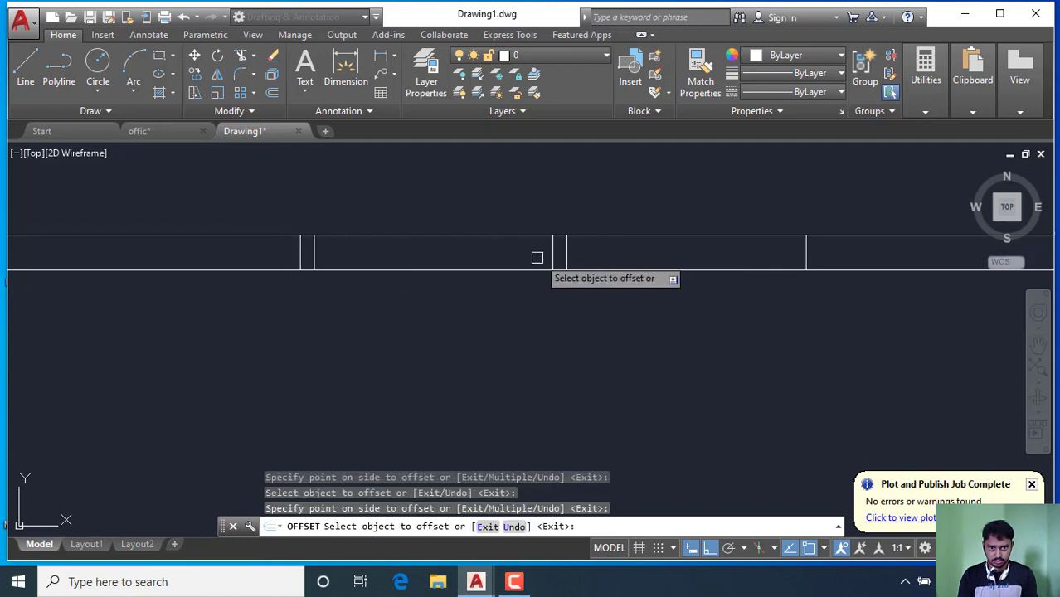
{"action": "left_click", "coordinate": [553, 258]}
{"action": "left_click", "coordinate": [510, 259]}
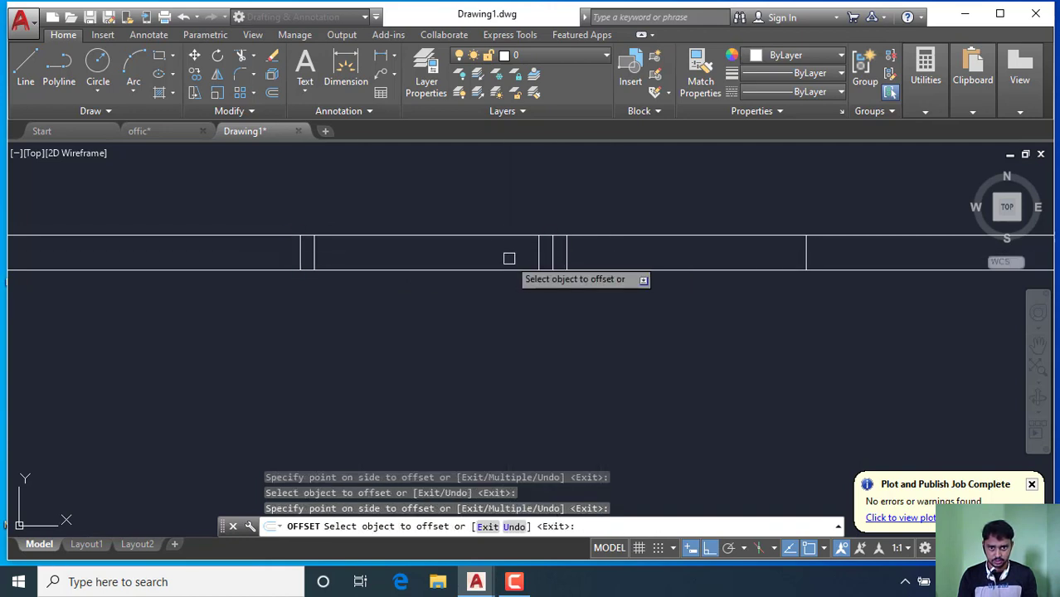
{"action": "left_click", "coordinate": [806, 254]}
{"action": "left_click", "coordinate": [749, 259]}
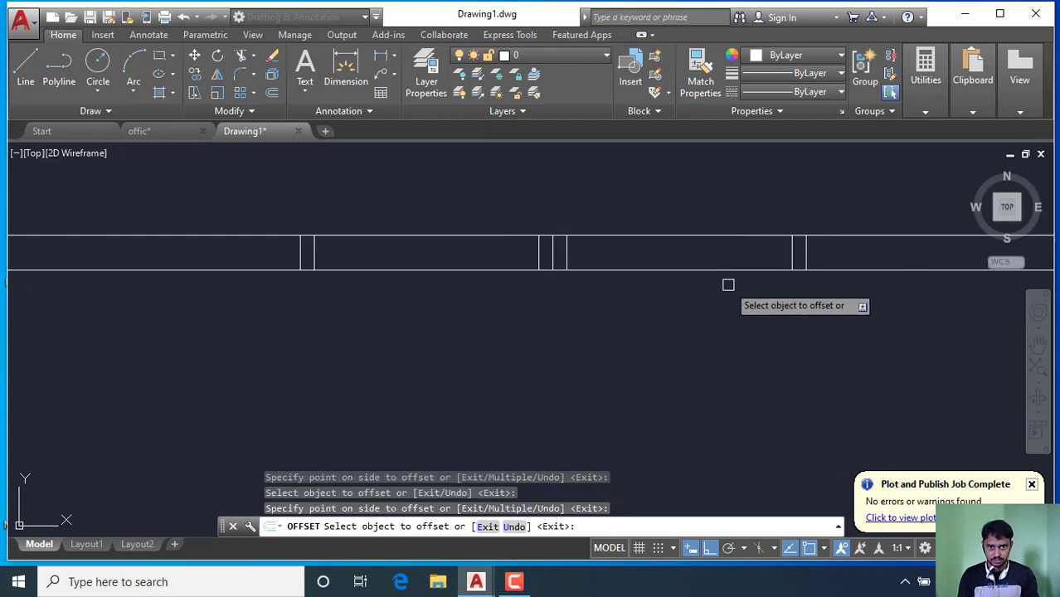
{"action": "key", "text": "Escape"}
{"action": "scroll", "coordinate": [466, 290], "scroll_direction": "down", "scroll_amount": 2}
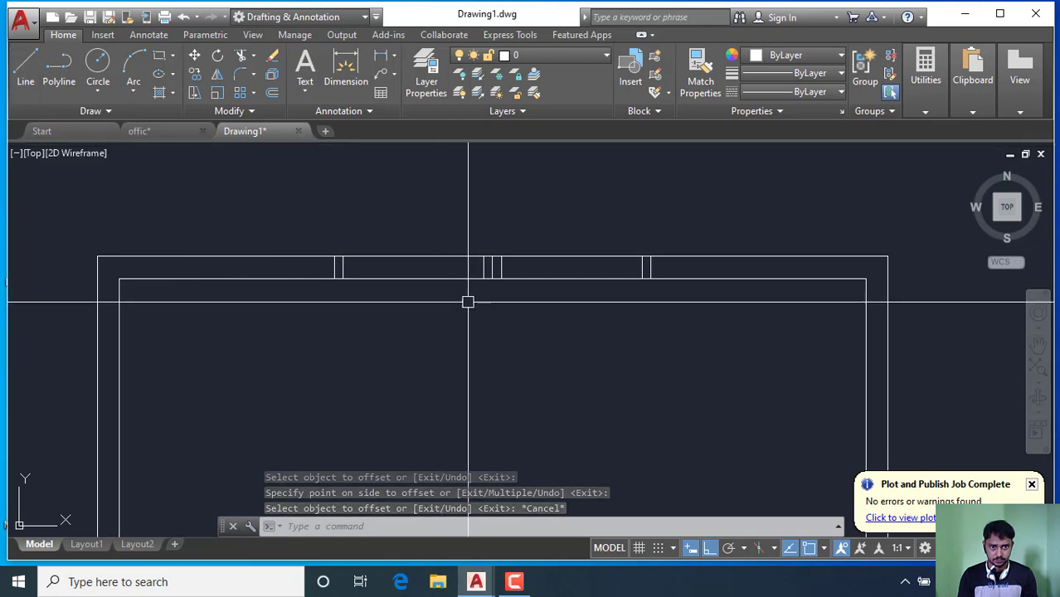
- Offset the window's top line downward twice at 2" spacing
{"action": "type", "text": "o"}
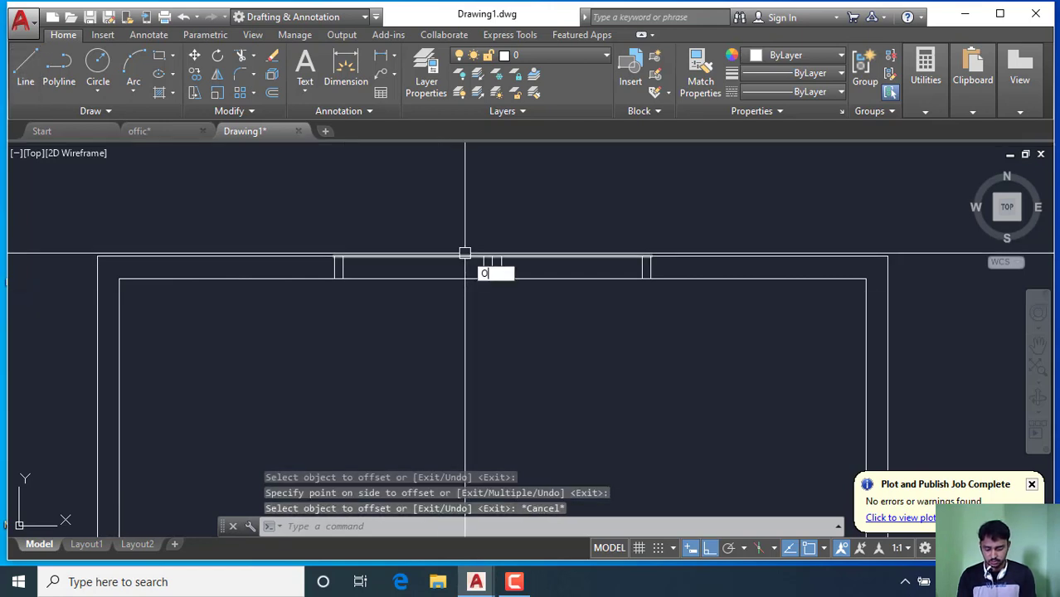
{"action": "key", "text": "Return"}
{"action": "type", "text": "2"}
{"action": "key", "text": "Return"}
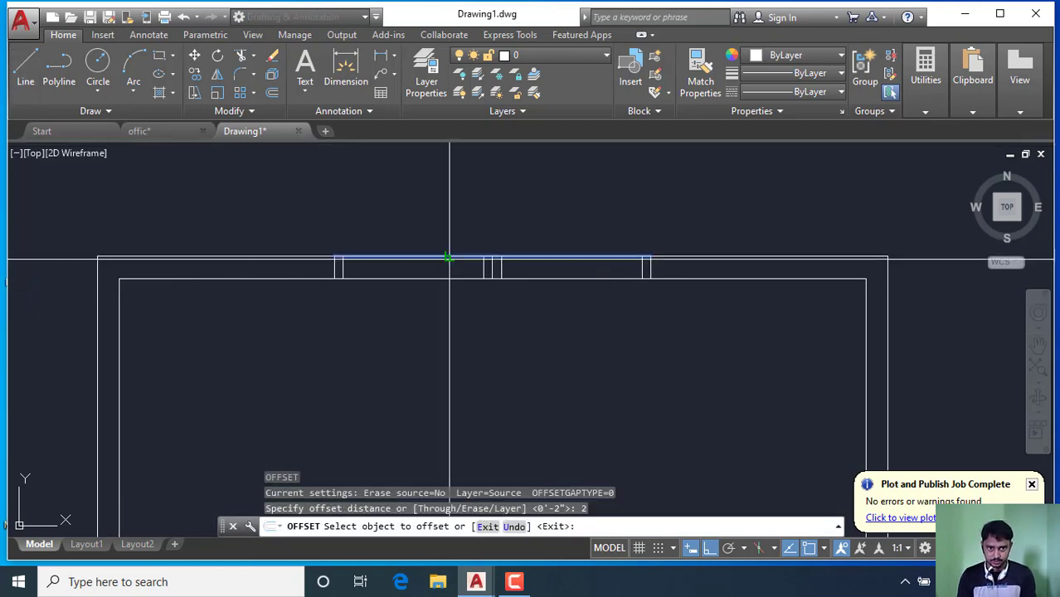
{"action": "left_click", "coordinate": [450, 256]}
{"action": "left_click", "coordinate": [453, 274]}
{"action": "scroll", "coordinate": [452, 274], "scroll_direction": "up", "scroll_amount": 3}
{"action": "left_click", "coordinate": [456, 270]}
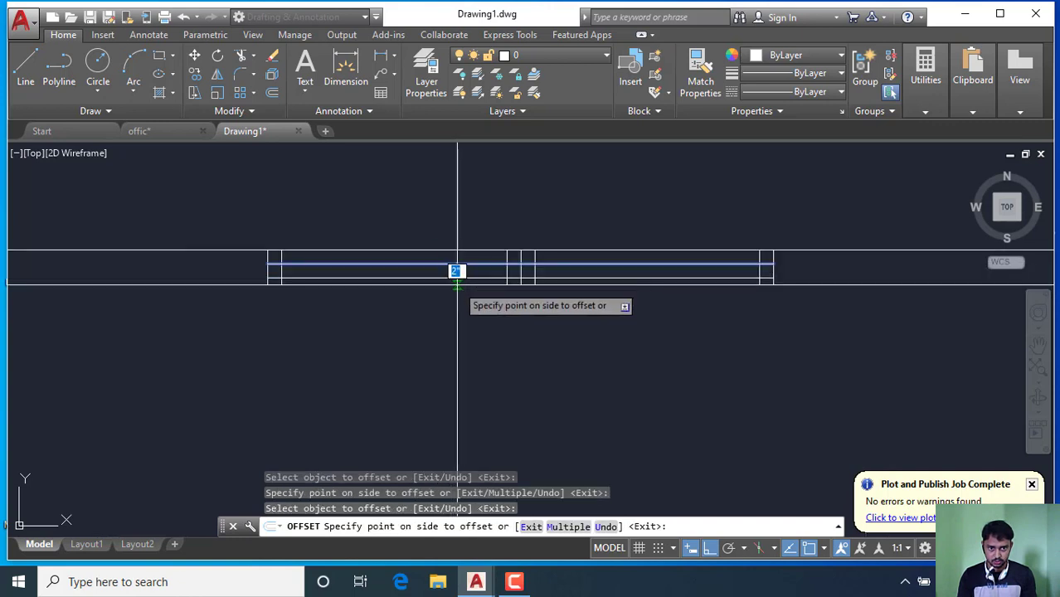
{"action": "left_click", "coordinate": [456, 273]}
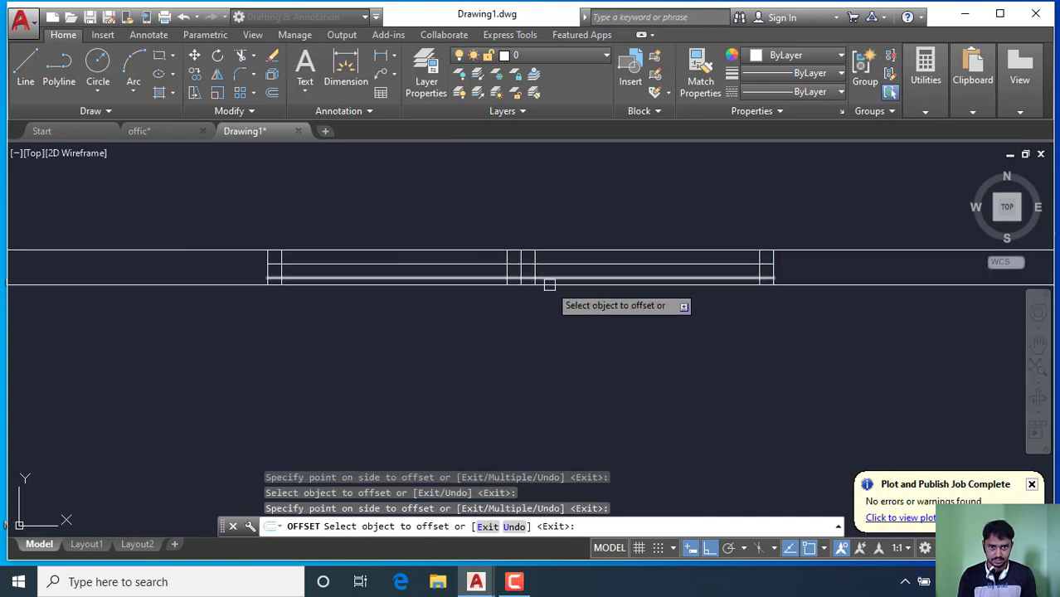
{"action": "scroll", "coordinate": [312, 266], "scroll_direction": "up", "scroll_amount": 2}
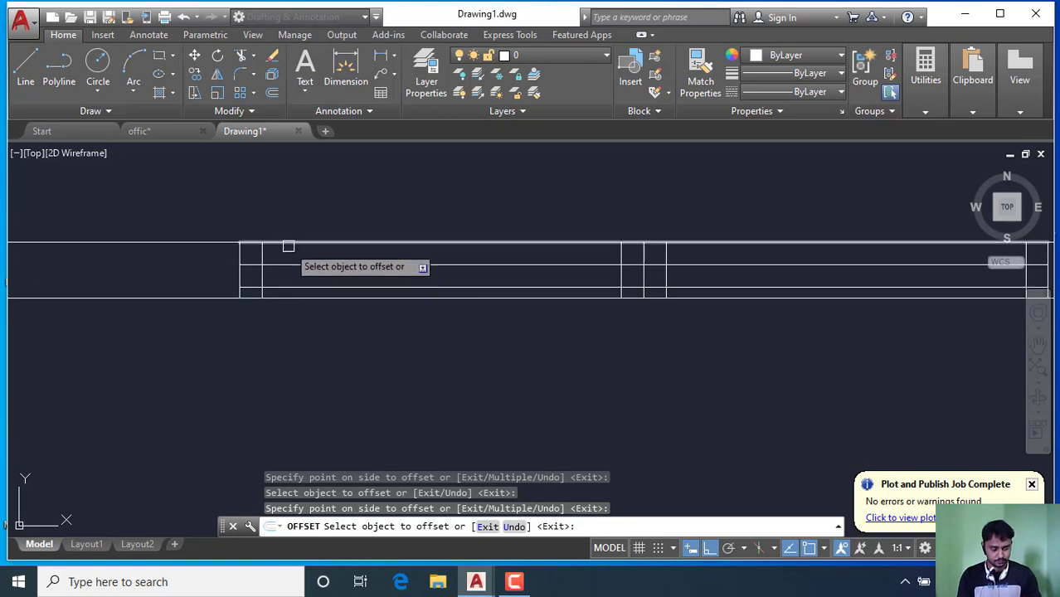
{"action": "key", "text": "Escape"}
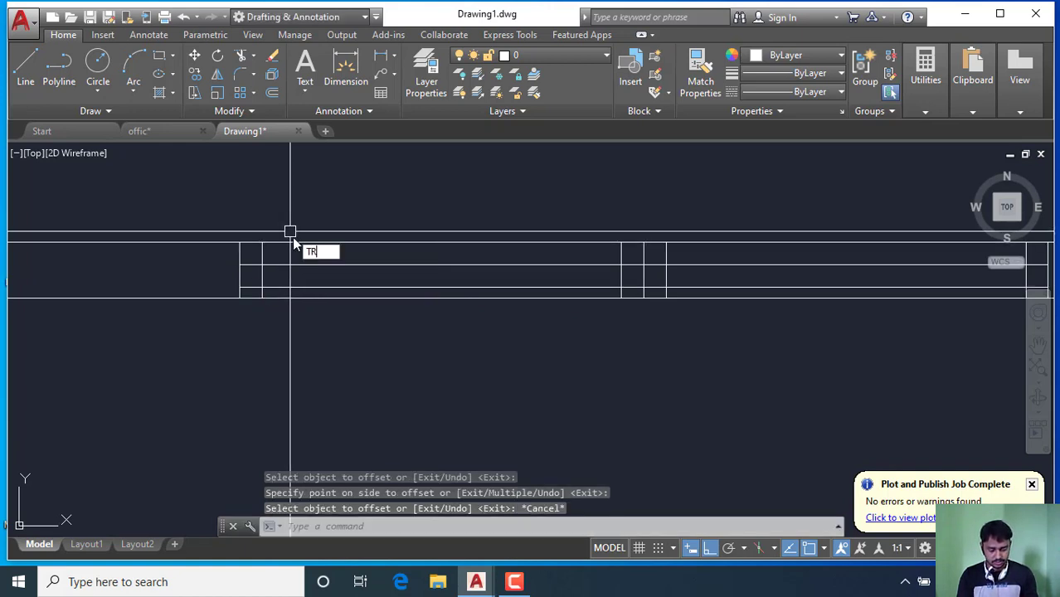
- Trim the first wall line segments crossing the window opening
{"action": "type", "text": "tr"}
{"action": "key", "text": "Return"}
{"action": "key", "text": "Return"}
{"action": "scroll", "coordinate": [278, 282], "scroll_direction": "up", "scroll_amount": 2}
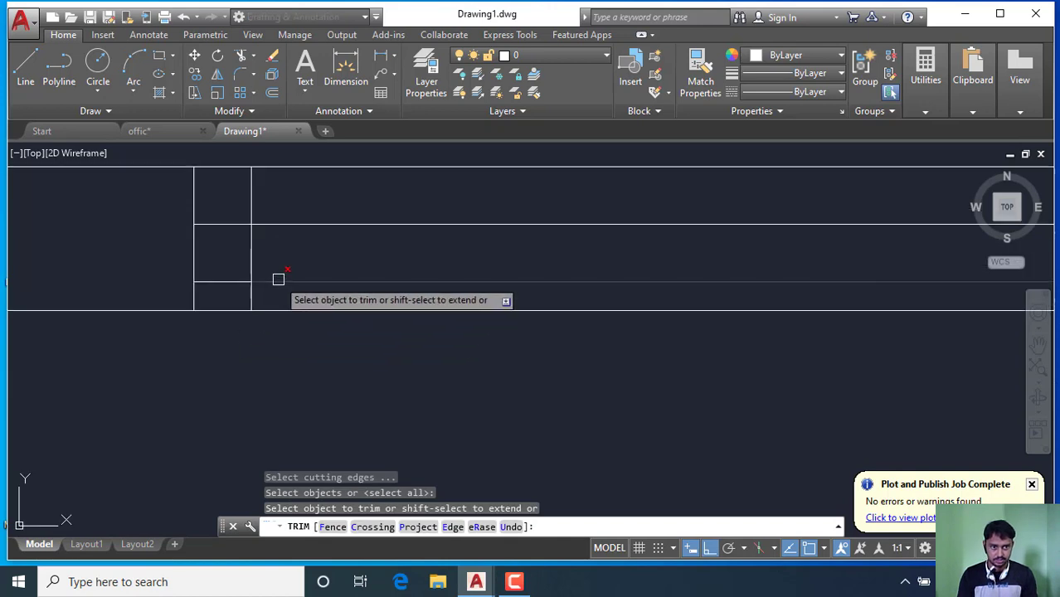
{"action": "left_click", "coordinate": [283, 296]}
{"action": "left_click", "coordinate": [233, 278]}
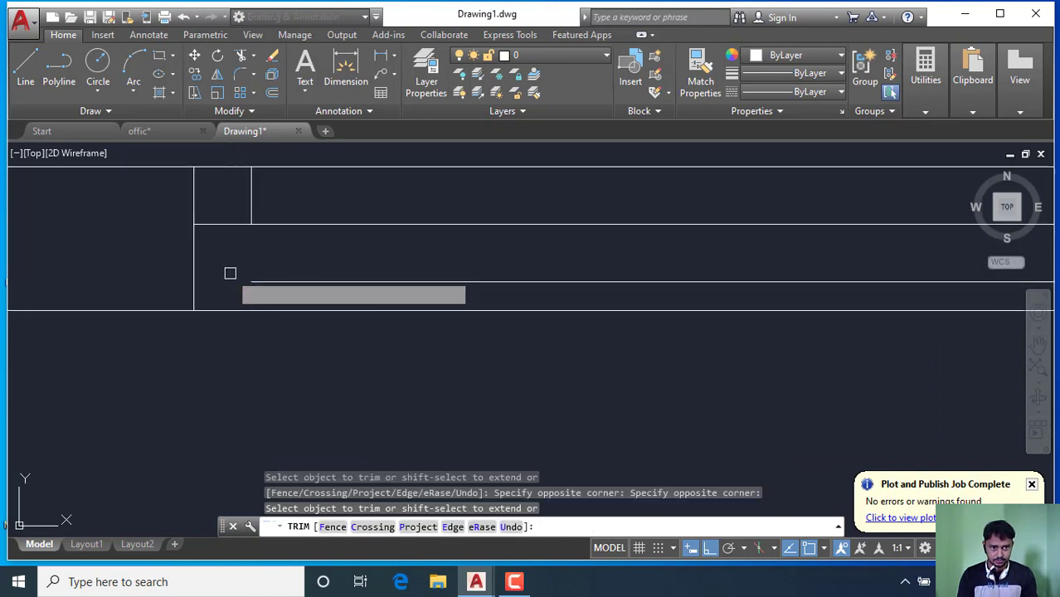
{"action": "middle_click_drag", "start_coordinate": [290, 264], "coordinate": [644, 259]}
{"action": "left_click", "coordinate": [643, 260]}
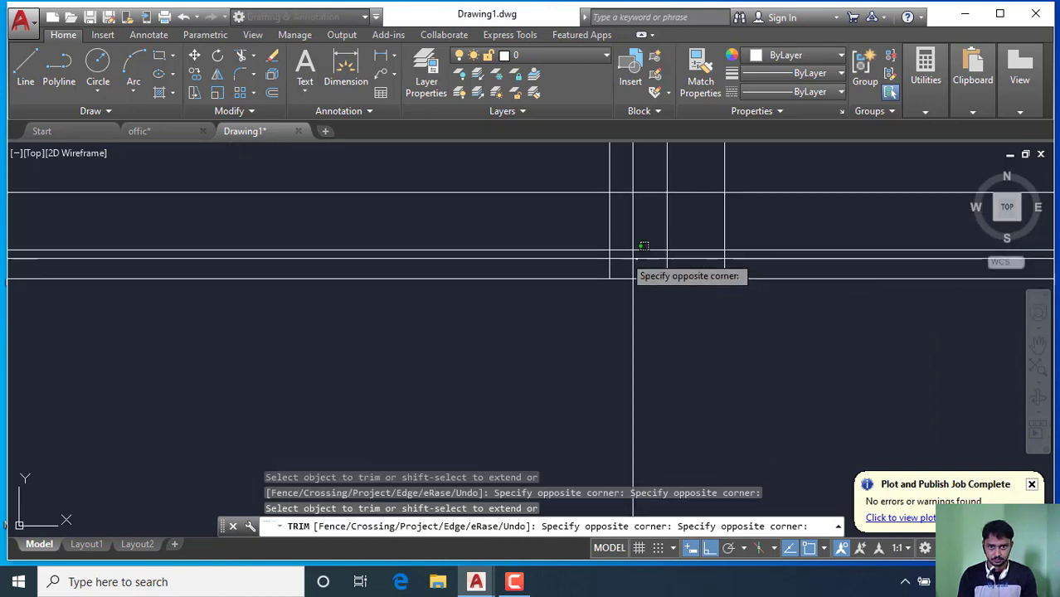
{"action": "left_click", "coordinate": [568, 215]}
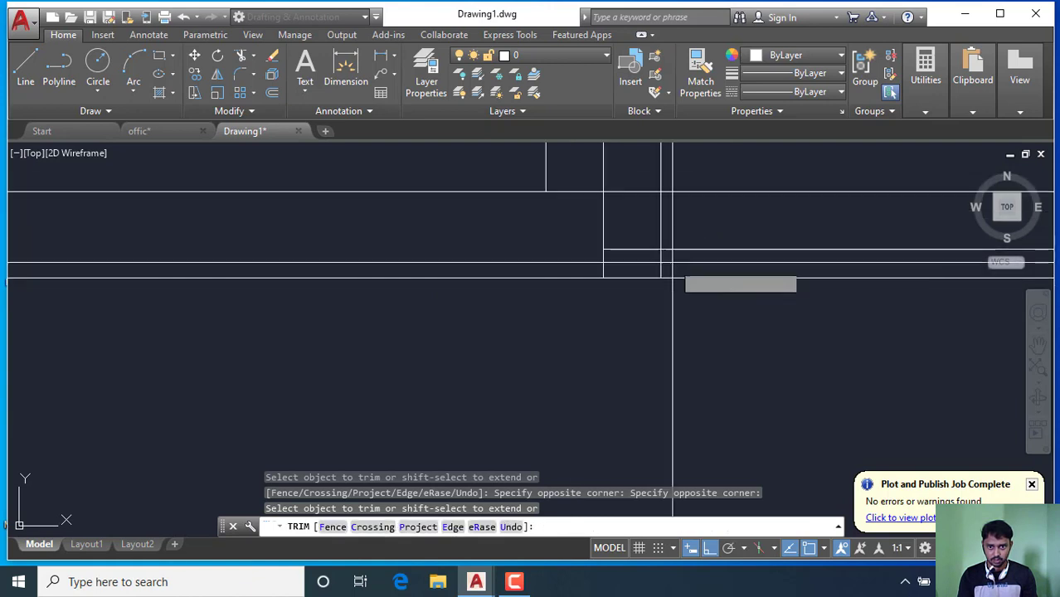
- Trim the remaining lines inside the opening, leaving a staggered two-panel window outline
{"action": "left_click", "coordinate": [662, 248]}
{"action": "left_click", "coordinate": [589, 262]}
{"action": "middle_click_drag", "start_coordinate": [395, 266], "coordinate": [867, 262]}
{"action": "scroll", "coordinate": [866, 262], "scroll_direction": "up", "scroll_amount": 4}
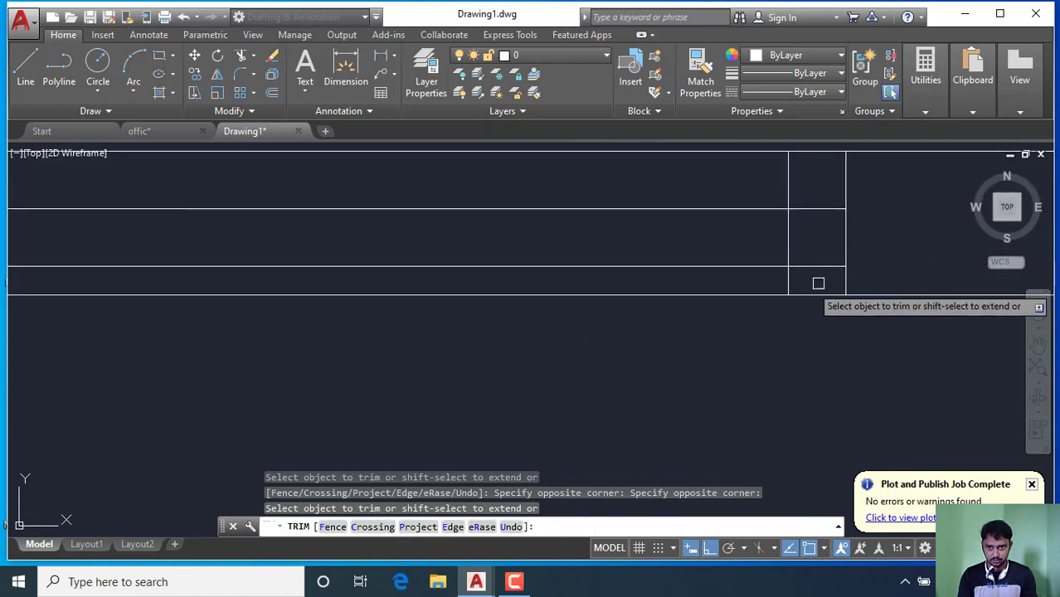
{"action": "left_click", "coordinate": [802, 286]}
{"action": "left_click", "coordinate": [792, 280]}
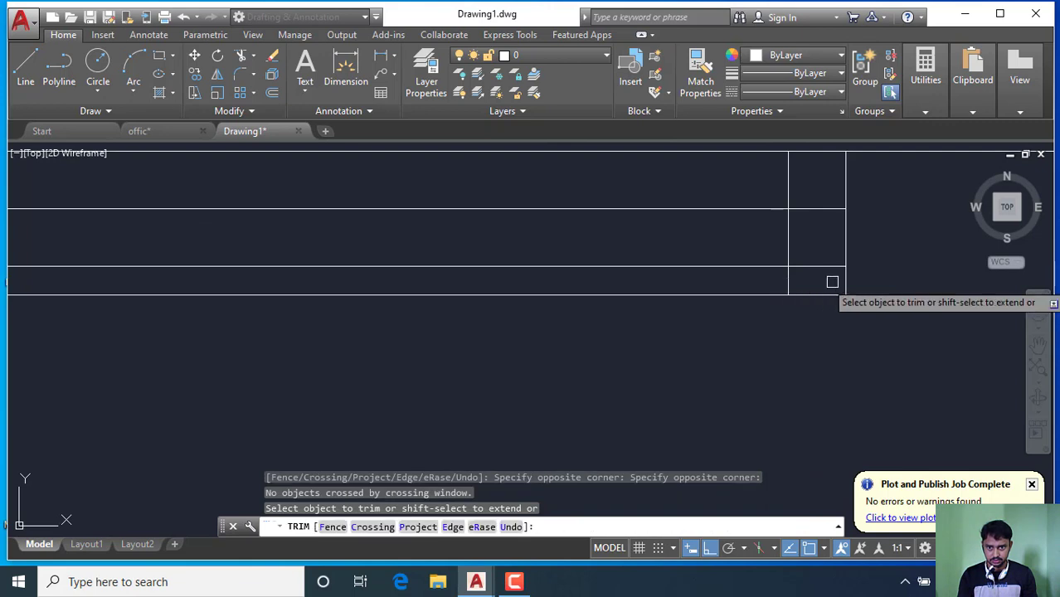
{"action": "left_click", "coordinate": [794, 279]}
{"action": "scroll", "coordinate": [799, 280], "scroll_direction": "down", "scroll_amount": 2}
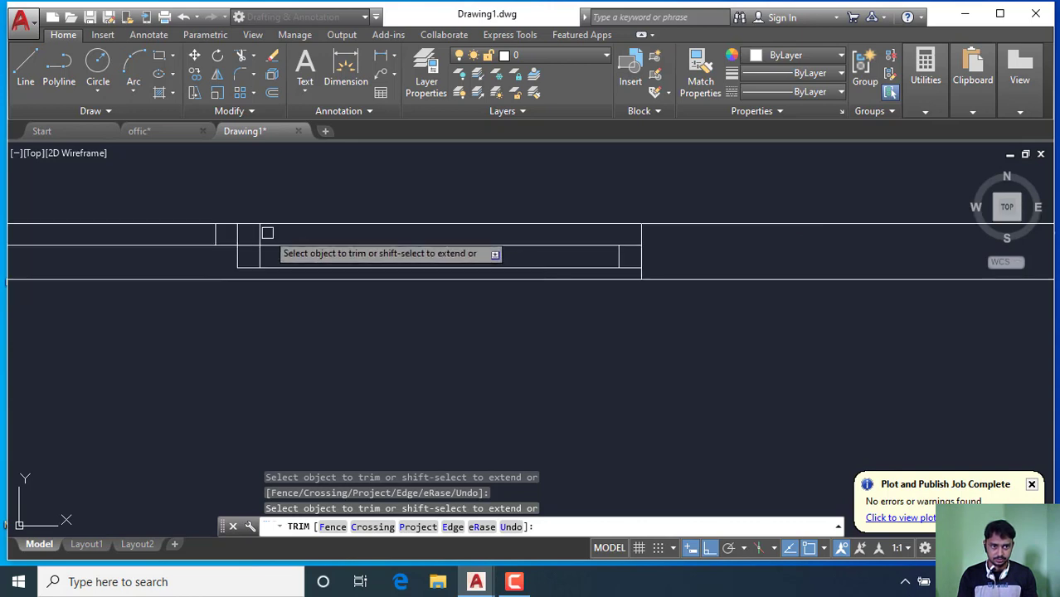
{"action": "scroll", "coordinate": [263, 230], "scroll_direction": "up", "scroll_amount": 1}
{"action": "scroll", "coordinate": [257, 236], "scroll_direction": "up", "scroll_amount": 1}
{"action": "scroll", "coordinate": [352, 286], "scroll_direction": "down", "scroll_amount": 3}
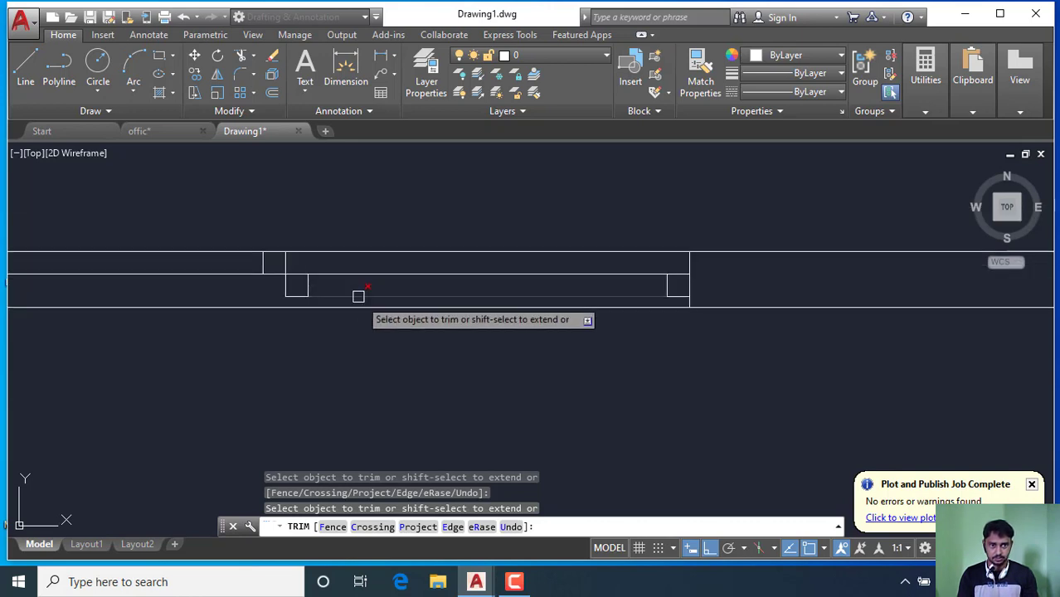
{"action": "key", "text": "Escape"}
{"action": "scroll", "coordinate": [407, 321], "scroll_direction": "up", "scroll_amount": 1}
{"action": "scroll", "coordinate": [166, 280], "scroll_direction": "up", "scroll_amount": 1}
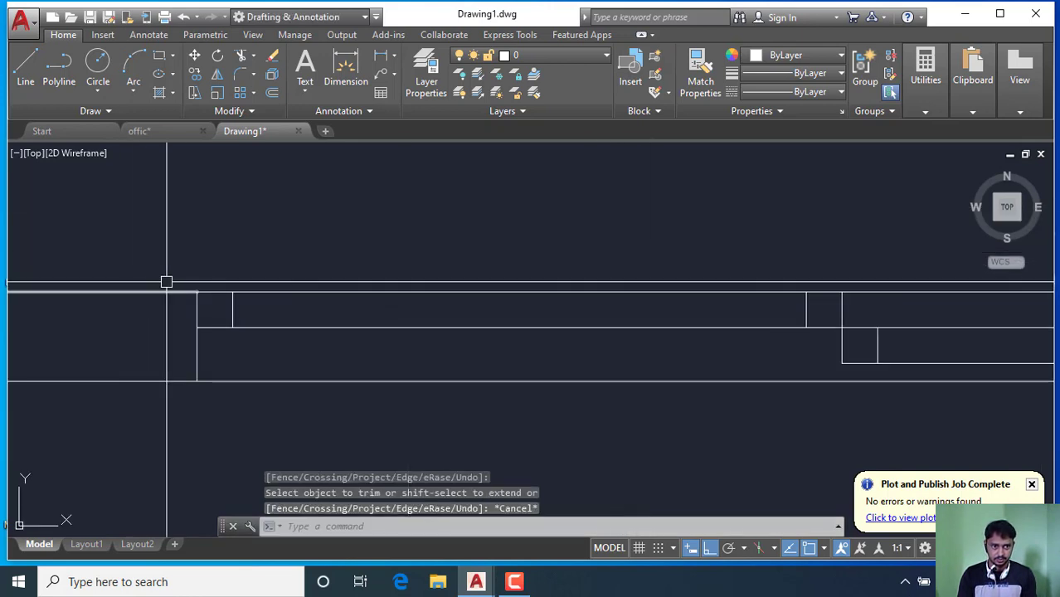
- Draw a horizontal line across the window opening from one wall corner to the other
{"action": "left_click", "coordinate": [25, 71]}
{"action": "scroll", "coordinate": [249, 315], "scroll_direction": "up", "scroll_amount": 1}
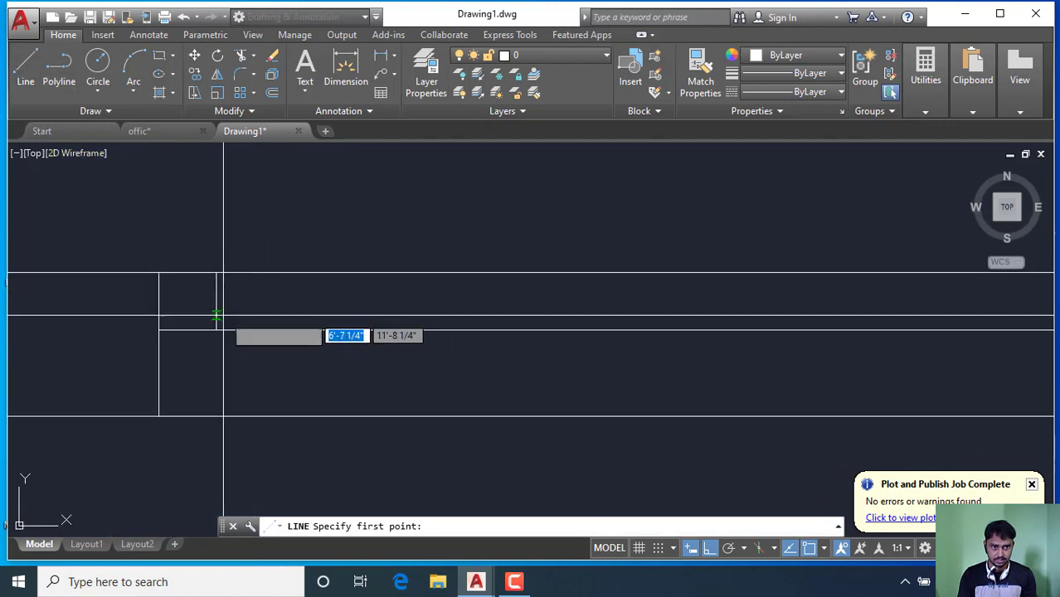
{"action": "left_click", "coordinate": [215, 329]}
{"action": "scroll", "coordinate": [331, 315], "scroll_direction": "down", "scroll_amount": 2}
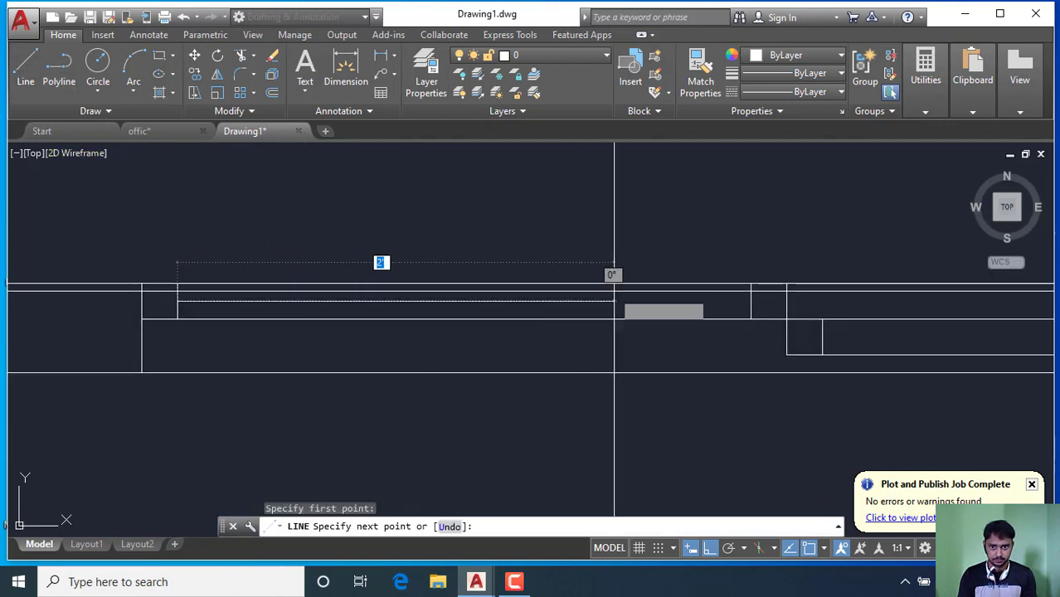
{"action": "left_click", "coordinate": [750, 300]}
{"action": "right_click", "coordinate": [747, 234]}
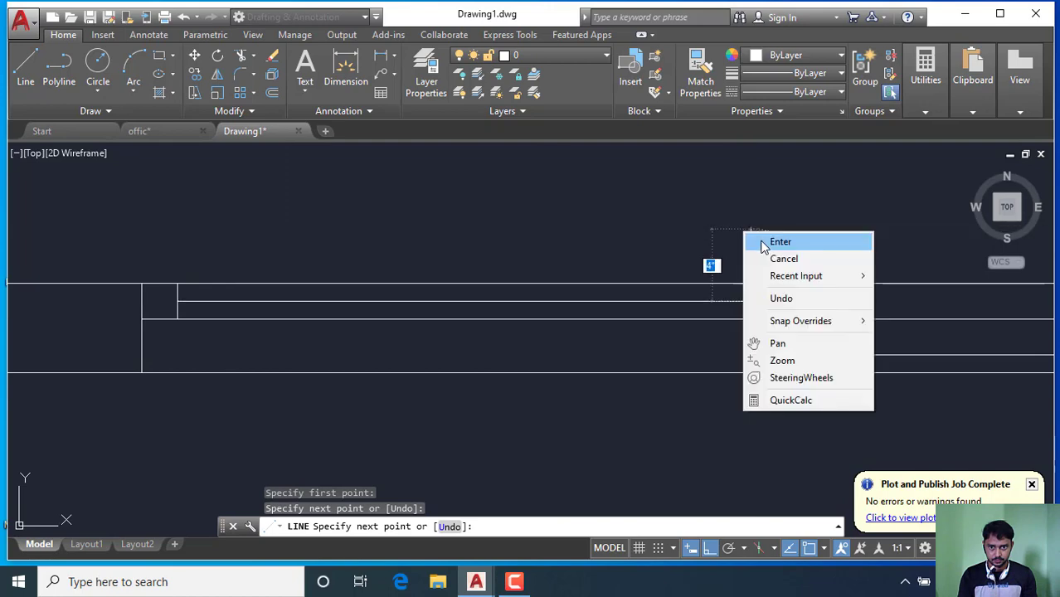
{"action": "left_click", "coordinate": [778, 239]}
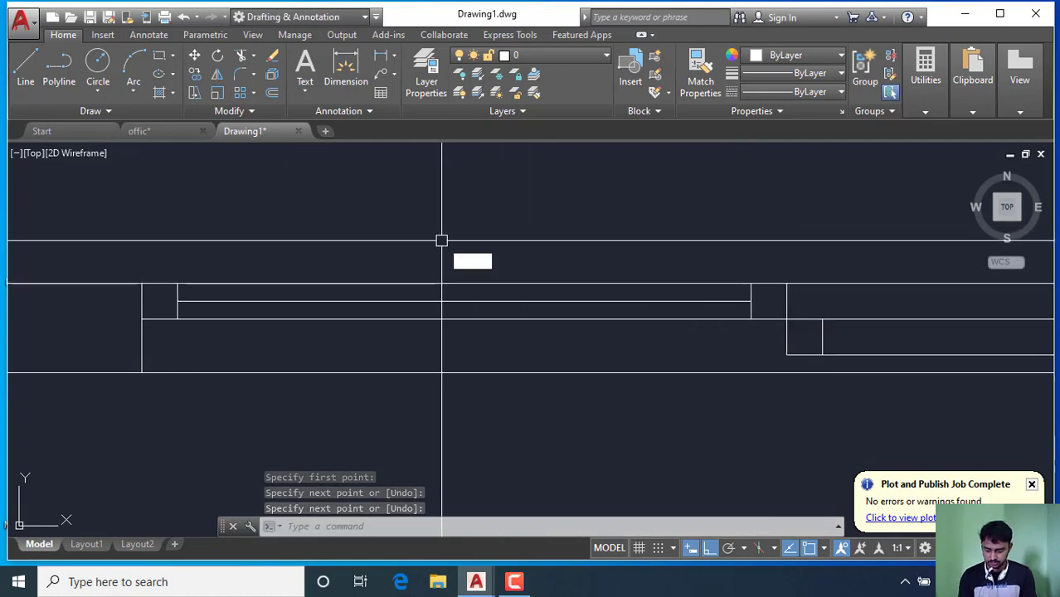
{"action": "type", "text": "tr"}
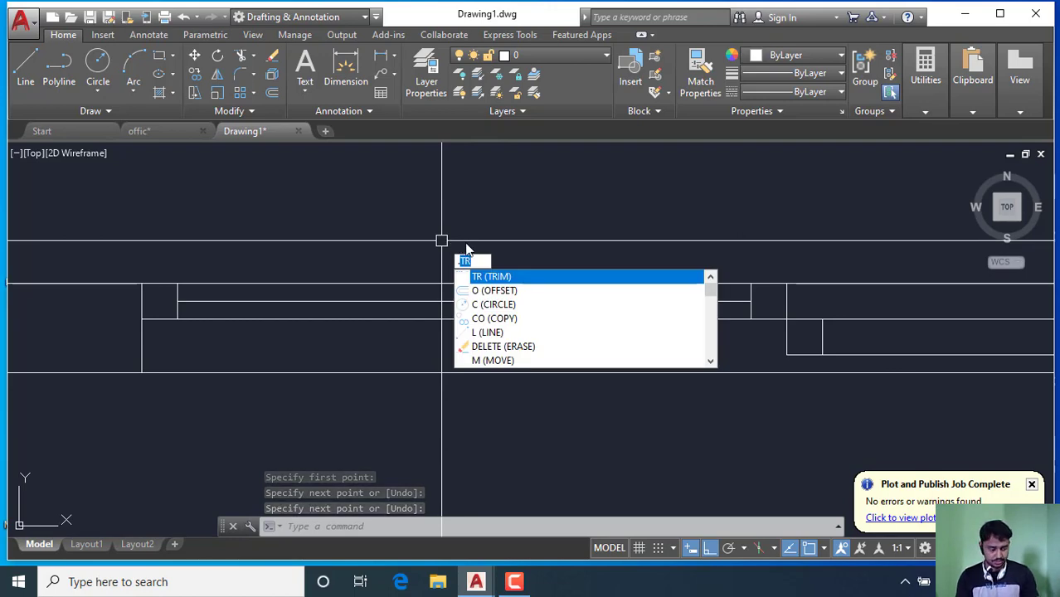
{"action": "key", "text": "Escape"}
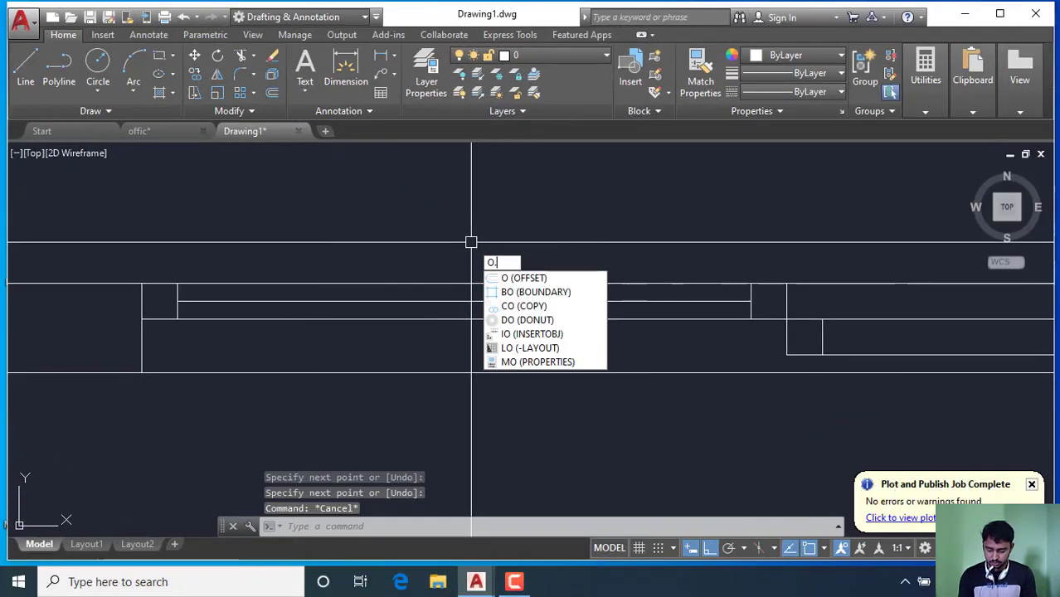
- Offset the window line twice at 0.1 and delete the unwanted extra line
{"action": "type", "text": "1"}
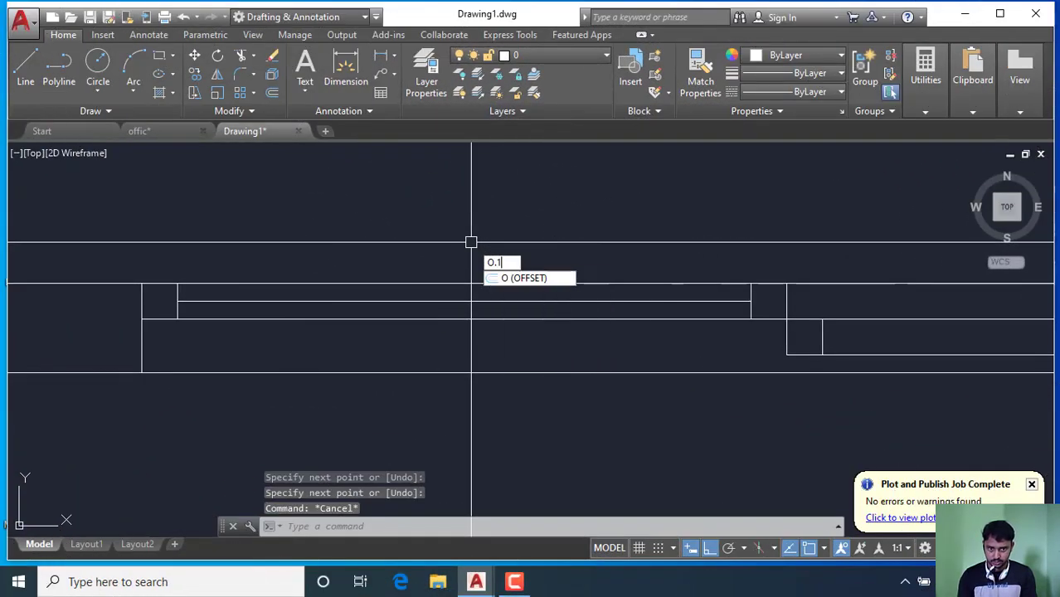
{"action": "key", "text": "Return"}
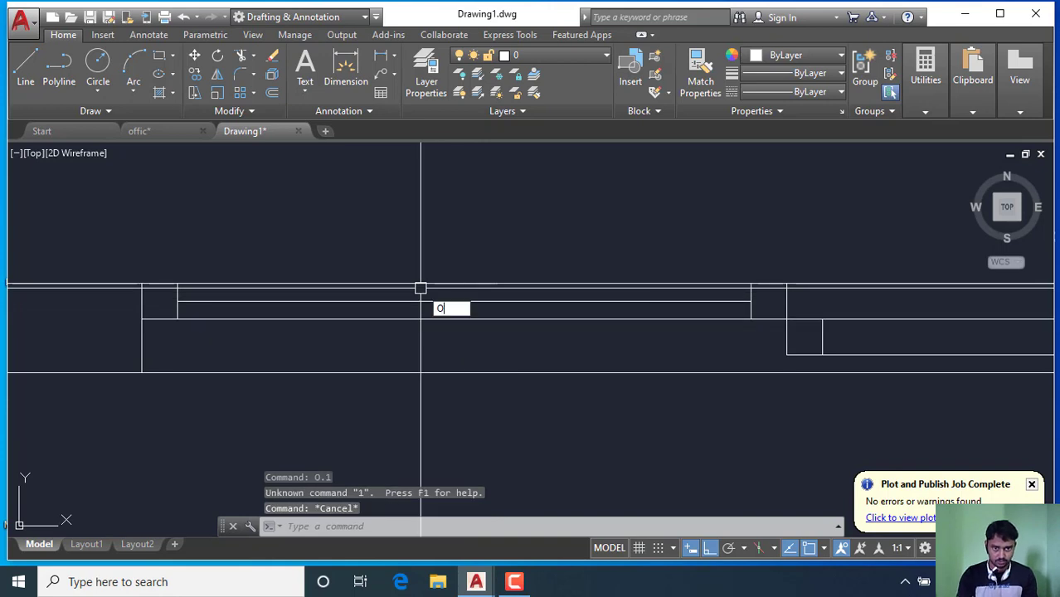
{"action": "key", "text": "Return"}
{"action": "type", "text": ".1"}
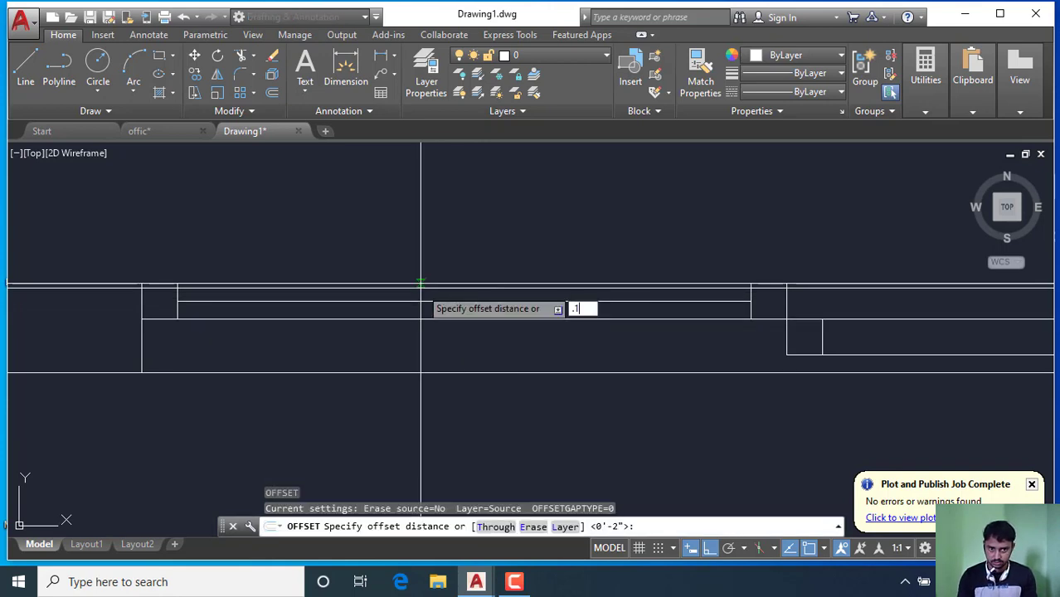
{"action": "key", "text": "Return"}
{"action": "scroll", "coordinate": [420, 288], "scroll_direction": "up", "scroll_amount": 3}
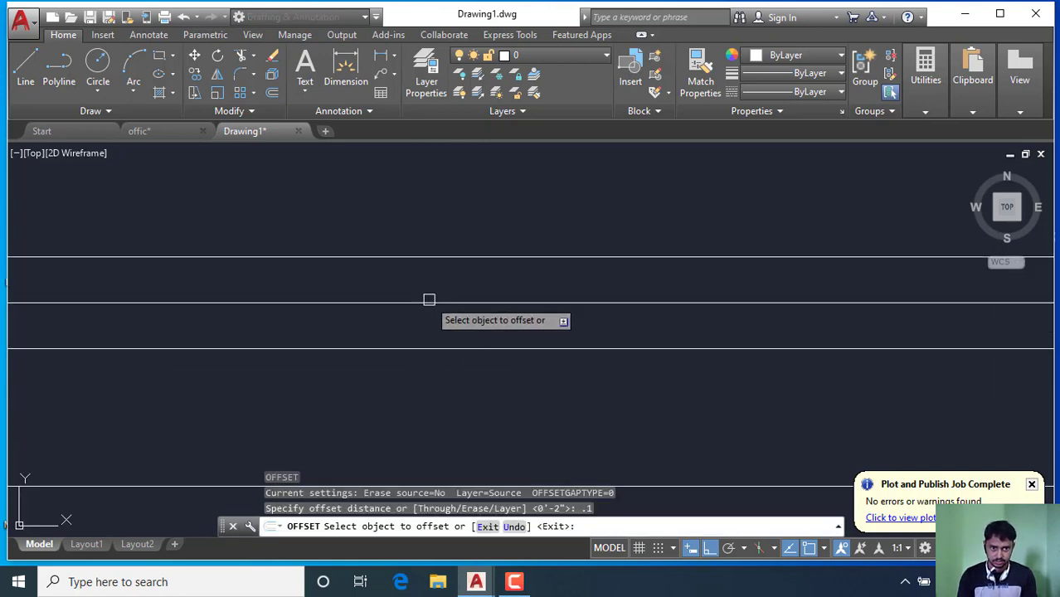
{"action": "left_click", "coordinate": [428, 299]}
{"action": "left_click", "coordinate": [429, 319]}
{"action": "scroll", "coordinate": [429, 320], "scroll_direction": "up", "scroll_amount": 4}
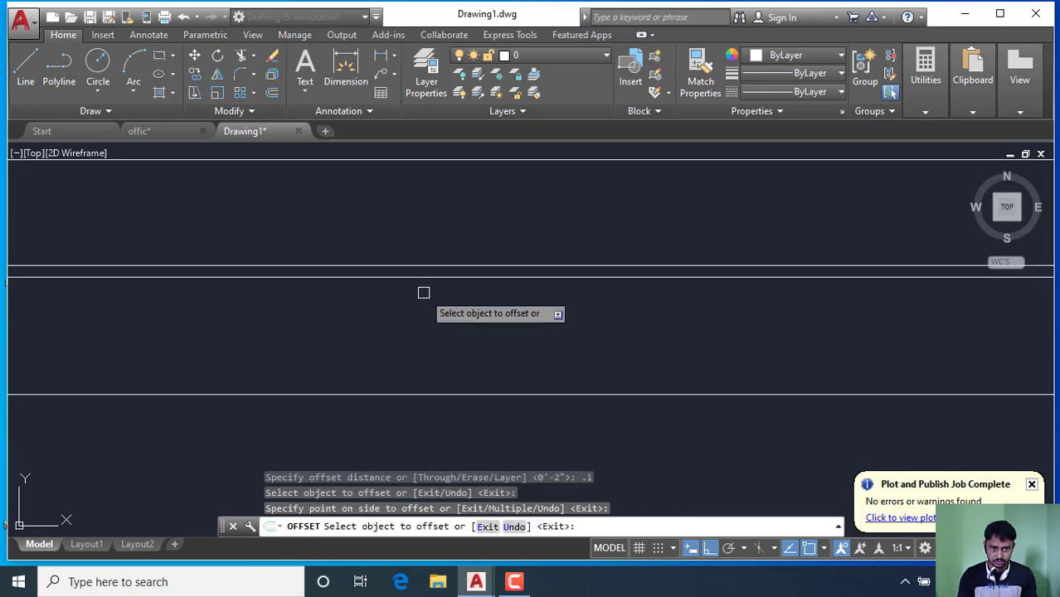
{"action": "left_click", "coordinate": [424, 277]}
{"action": "left_click", "coordinate": [434, 321]}
{"action": "key", "text": "Escape"}
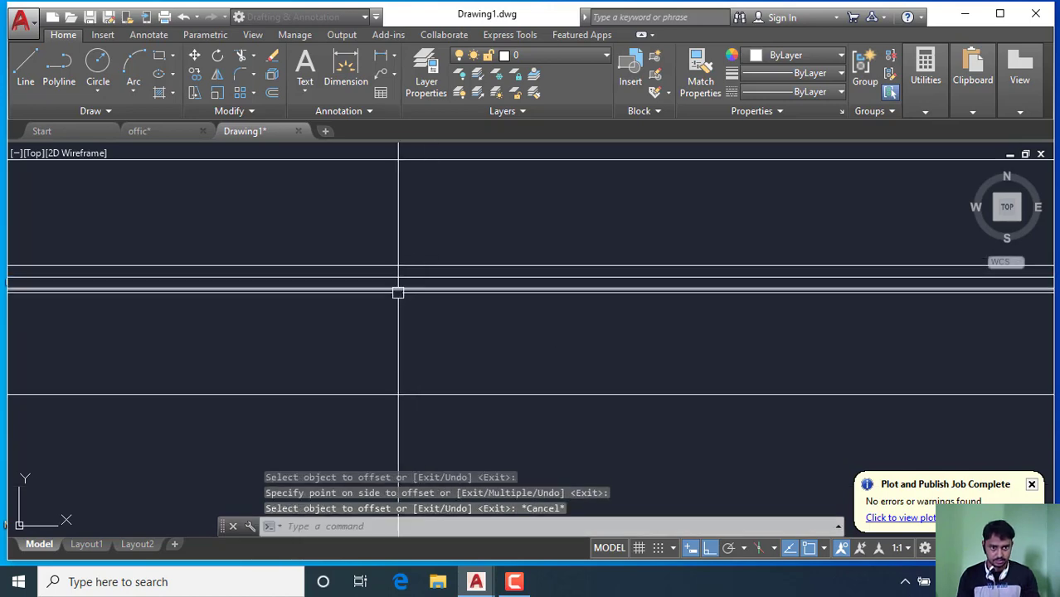
{"action": "left_click", "coordinate": [396, 277]}
{"action": "key", "text": "Delete"}
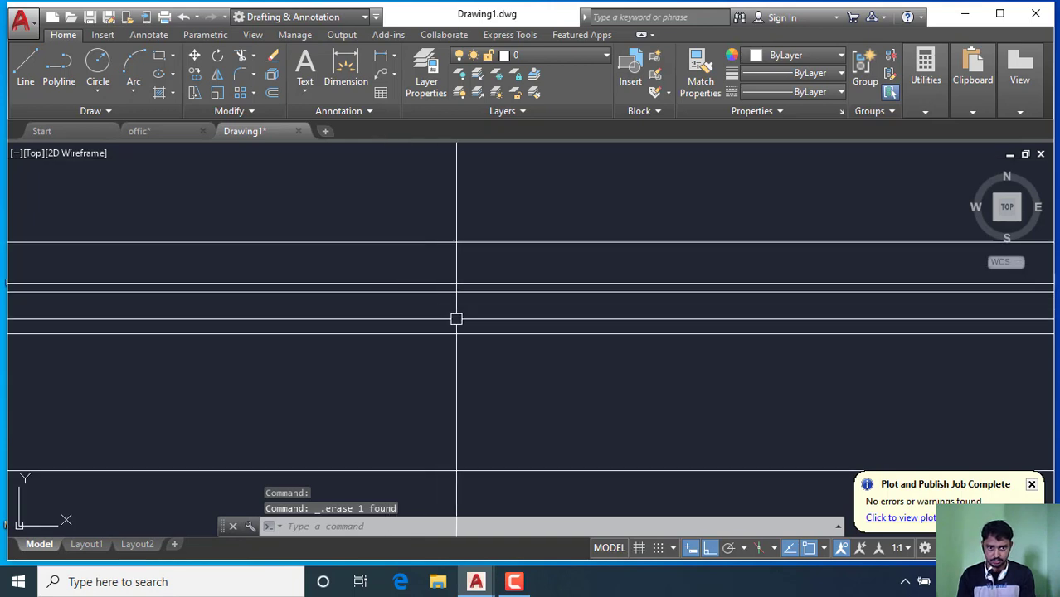
- Copy the pair of window lines to the opening's midpoint as the second pane
{"action": "left_click", "coordinate": [489, 315]}
{"action": "left_click", "coordinate": [383, 294]}
{"action": "scroll", "coordinate": [811, 260], "scroll_direction": "down", "scroll_amount": 2}
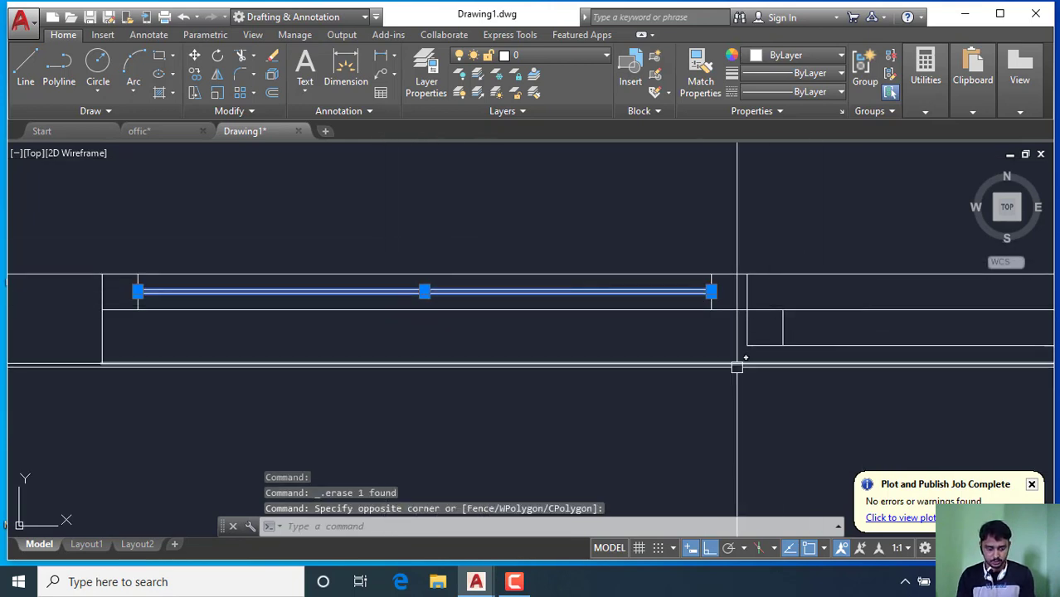
{"action": "type", "text": "CO"}
{"action": "key", "text": "Return"}
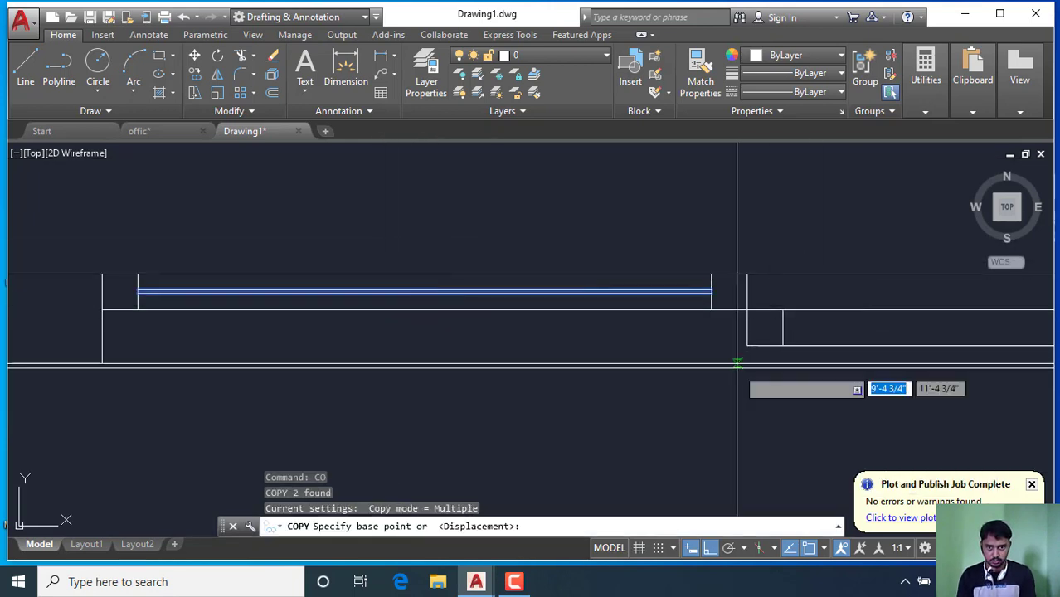
{"action": "scroll", "coordinate": [721, 290], "scroll_direction": "up", "scroll_amount": 1}
{"action": "scroll", "coordinate": [737, 328], "scroll_direction": "up", "scroll_amount": 1}
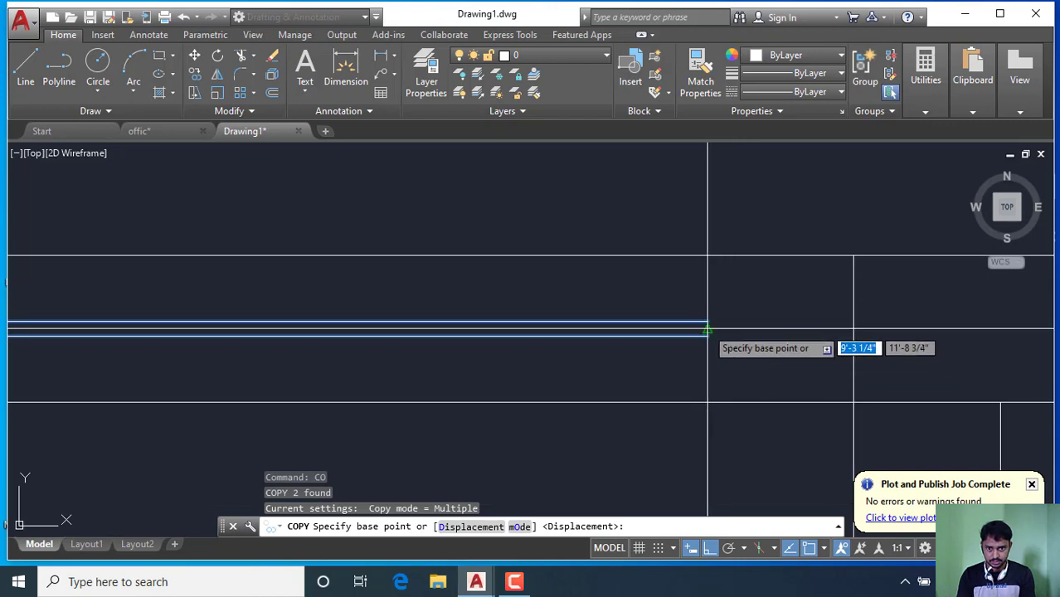
{"action": "left_click", "coordinate": [707, 325]}
{"action": "scroll", "coordinate": [530, 311], "scroll_direction": "down", "scroll_amount": 1}
{"action": "scroll", "coordinate": [745, 354], "scroll_direction": "down", "scroll_amount": 1}
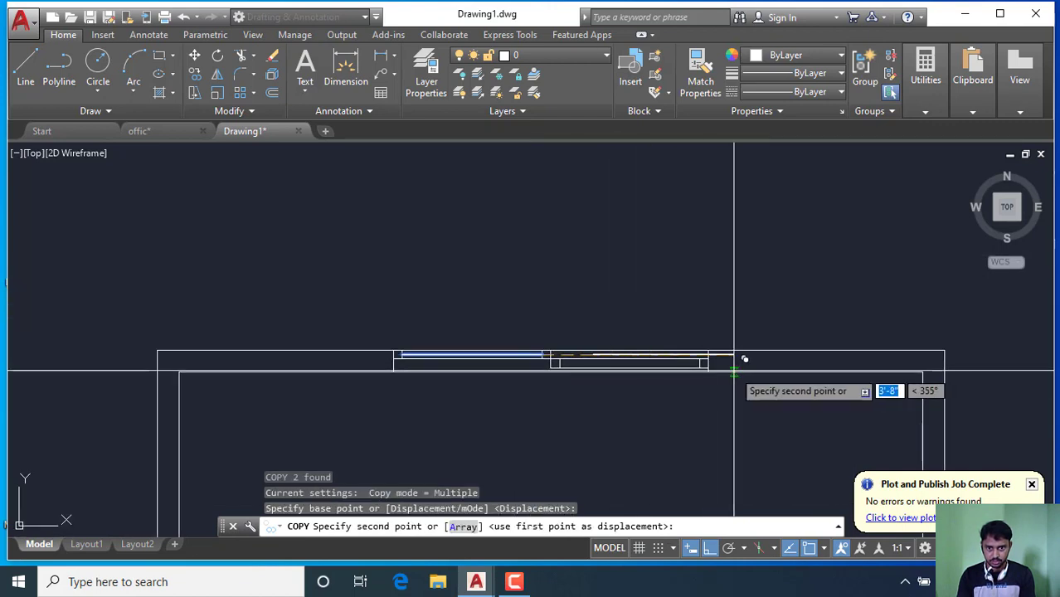
{"action": "scroll", "coordinate": [657, 343], "scroll_direction": "up", "scroll_amount": 1}
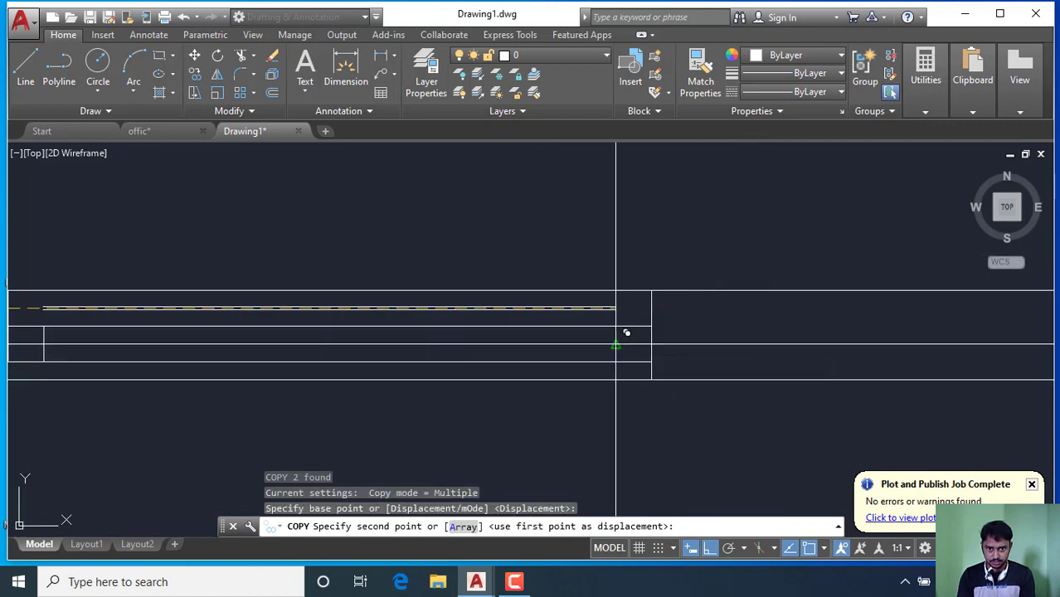
{"action": "scroll", "coordinate": [627, 333], "scroll_direction": "up", "scroll_amount": 2}
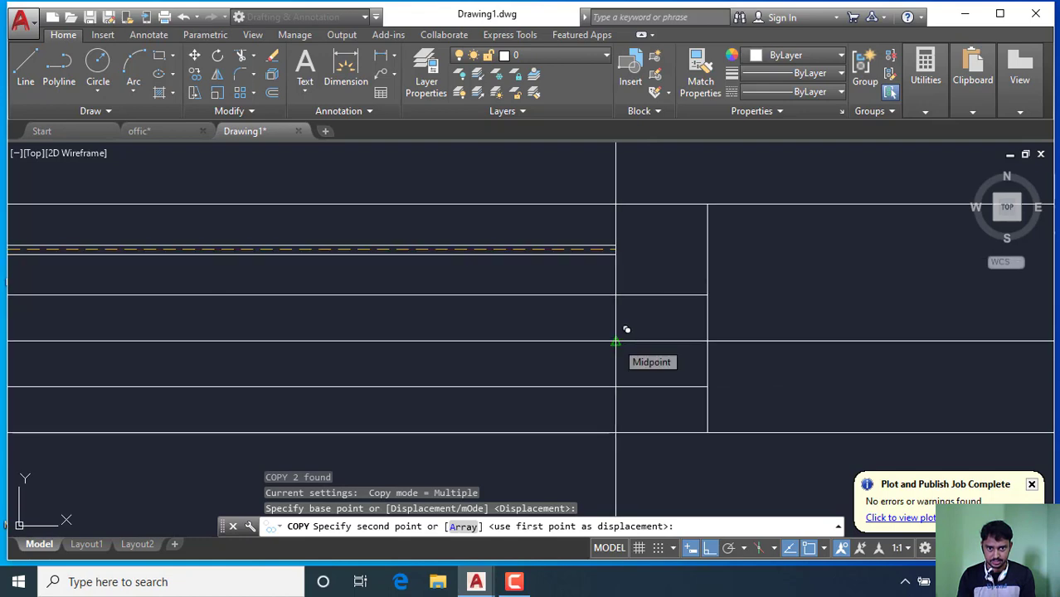
{"action": "left_click", "coordinate": [626, 329]}
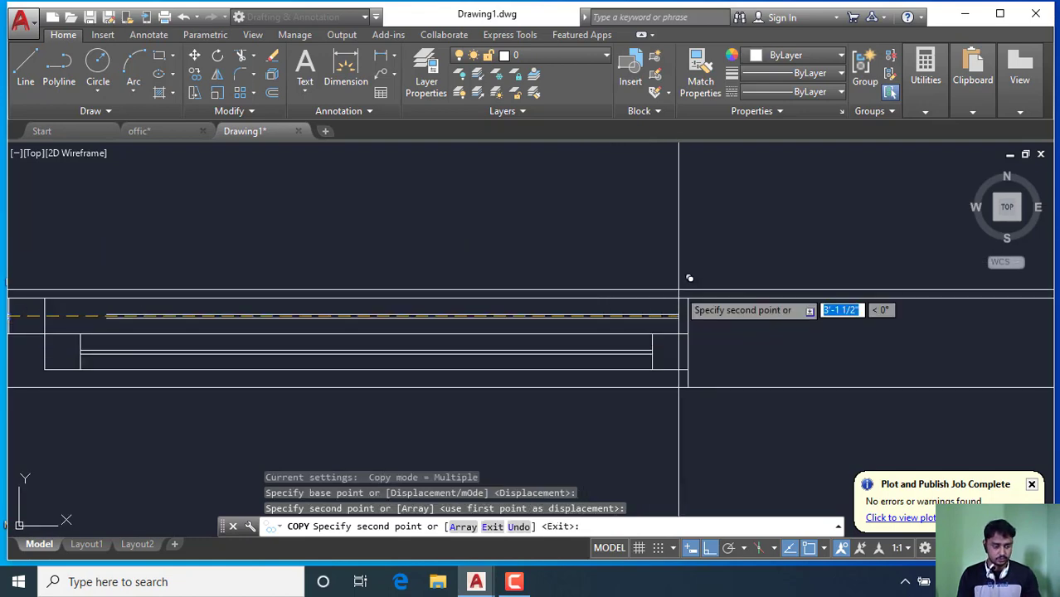
{"action": "key", "text": "Escape"}
{"action": "scroll", "coordinate": [451, 355], "scroll_direction": "down", "scroll_amount": 2}
{"action": "scroll", "coordinate": [350, 314], "scroll_direction": "up", "scroll_amount": 2}
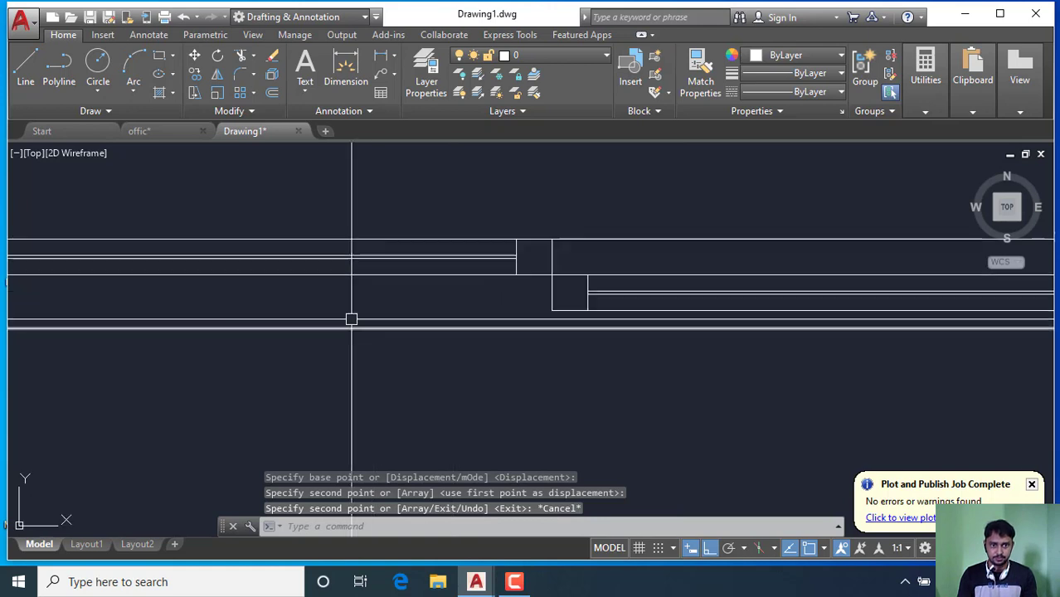
{"action": "scroll", "coordinate": [410, 331], "scroll_direction": "down", "scroll_amount": 1}
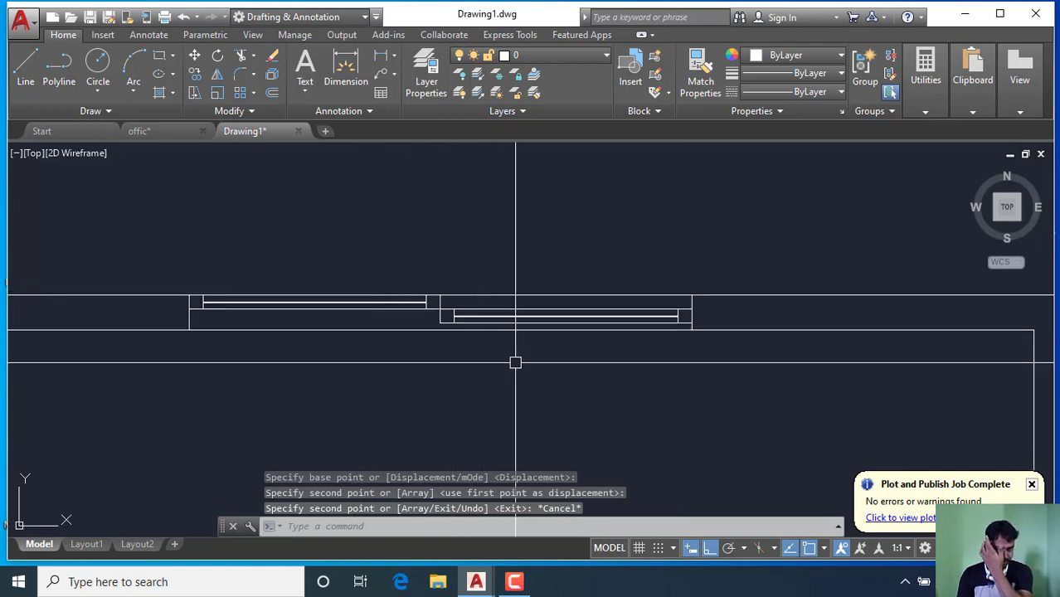
- Select all the window lines and set their colour to Magenta
{"action": "left_click", "coordinate": [597, 363]}
{"action": "left_click", "coordinate": [311, 241]}
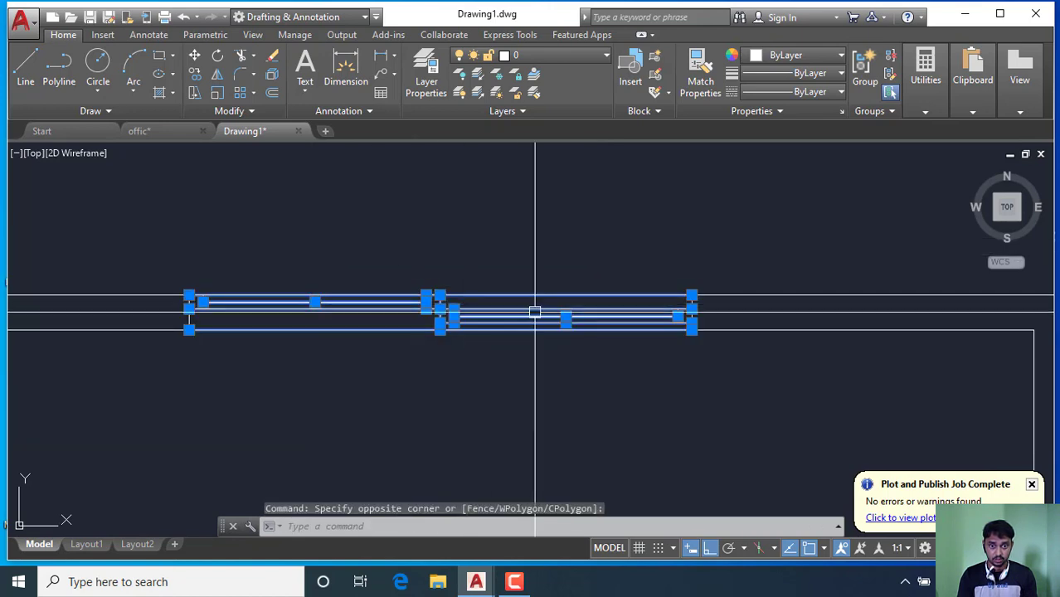
{"action": "scroll", "coordinate": [598, 302], "scroll_direction": "up", "scroll_amount": 2}
{"action": "scroll", "coordinate": [550, 331], "scroll_direction": "down", "scroll_amount": 2}
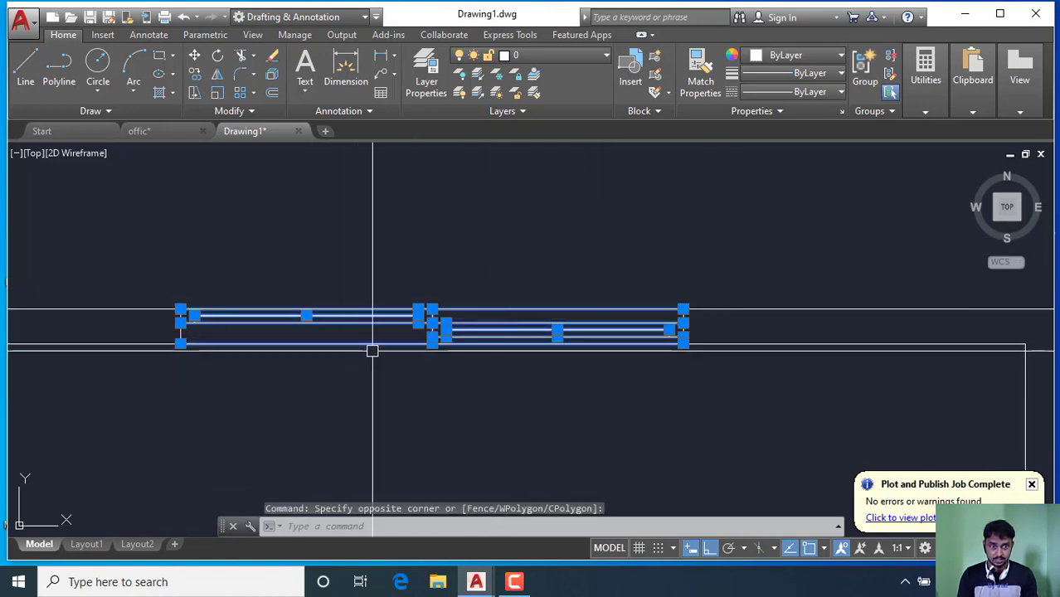
{"action": "left_click", "coordinate": [841, 56]}
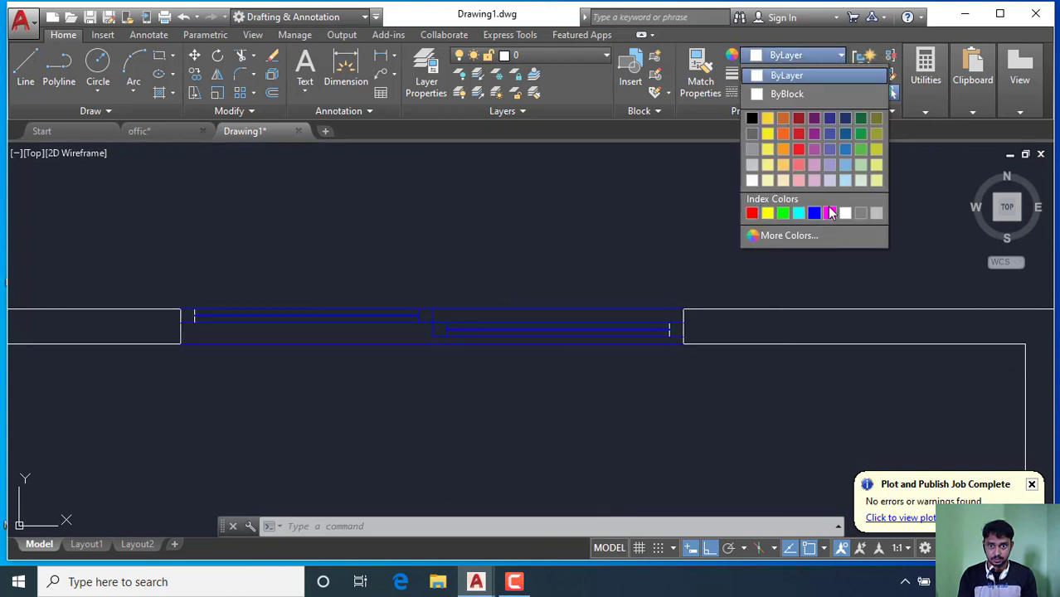
{"action": "left_click", "coordinate": [829, 213]}
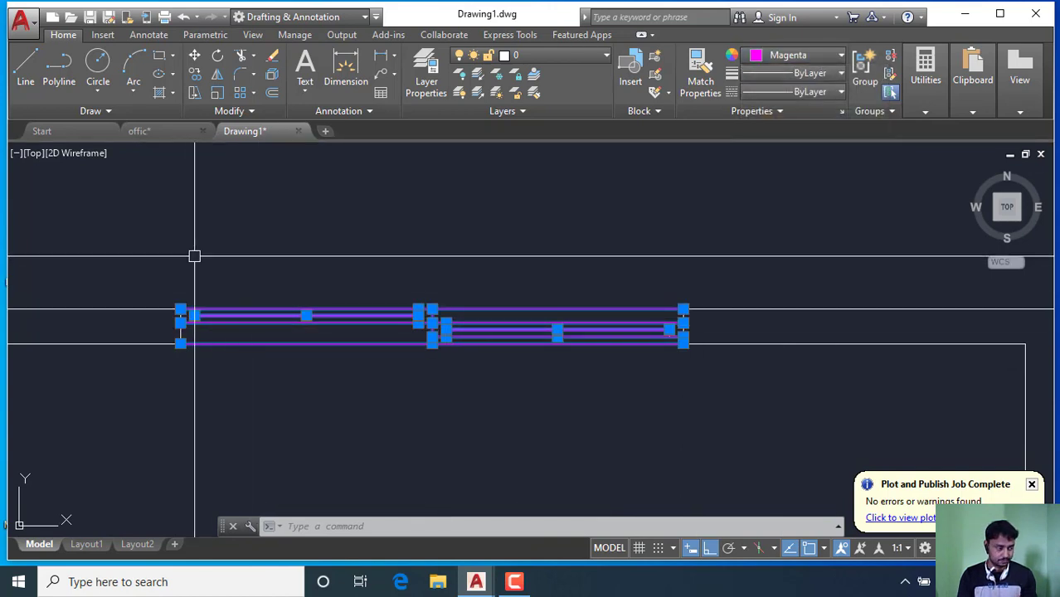
- Switch to the offic.dwg drawing to view the finished reference plan
{"action": "left_click", "coordinate": [514, 584]}
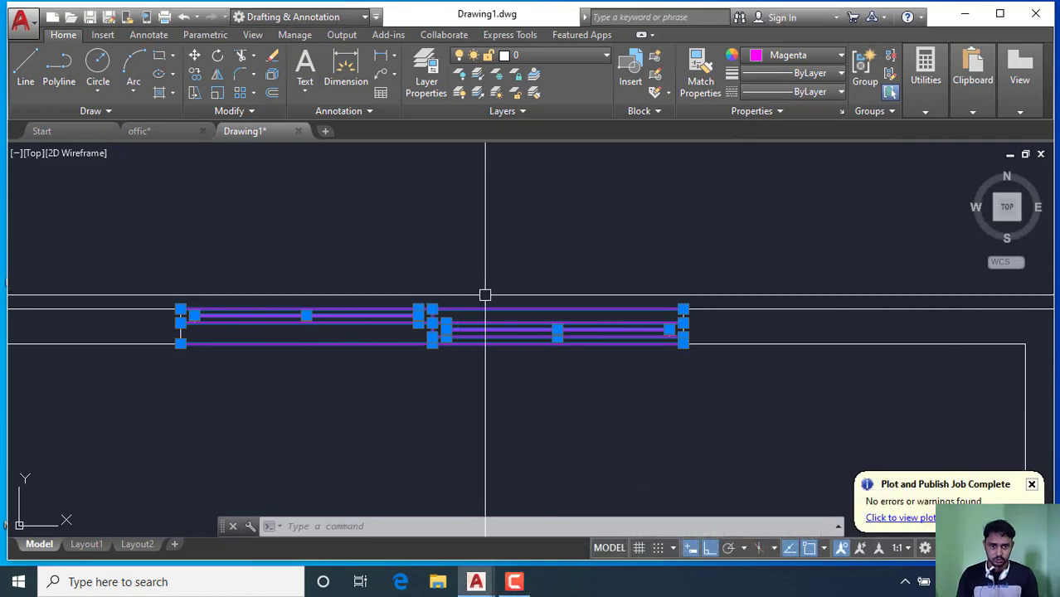
{"action": "scroll", "coordinate": [375, 314], "scroll_direction": "down", "scroll_amount": 4}
{"action": "scroll", "coordinate": [375, 314], "scroll_direction": "up", "scroll_amount": 2}
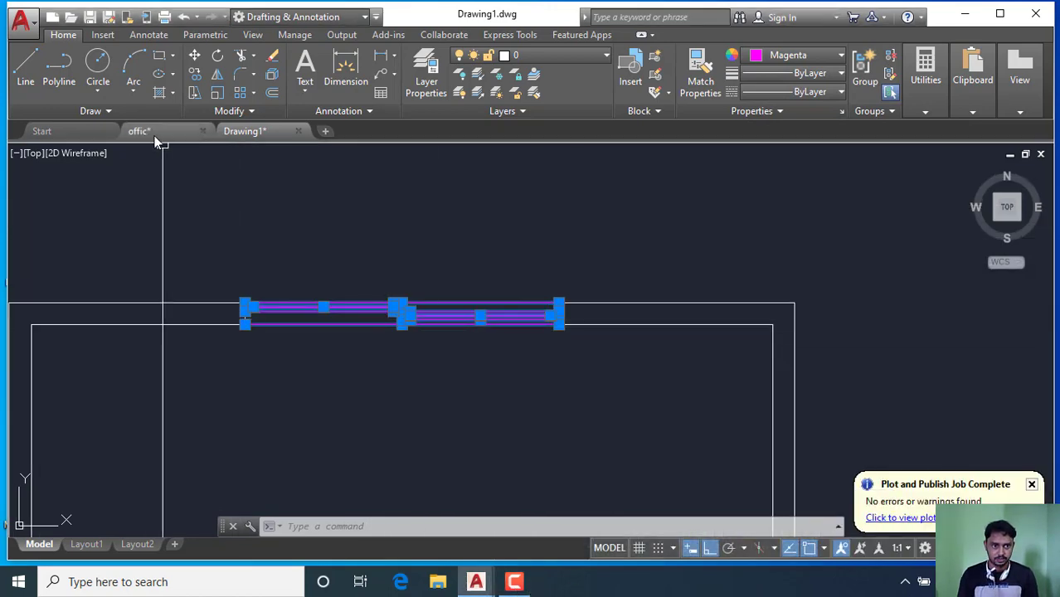
{"action": "scroll", "coordinate": [292, 222], "scroll_direction": "up", "scroll_amount": 3}
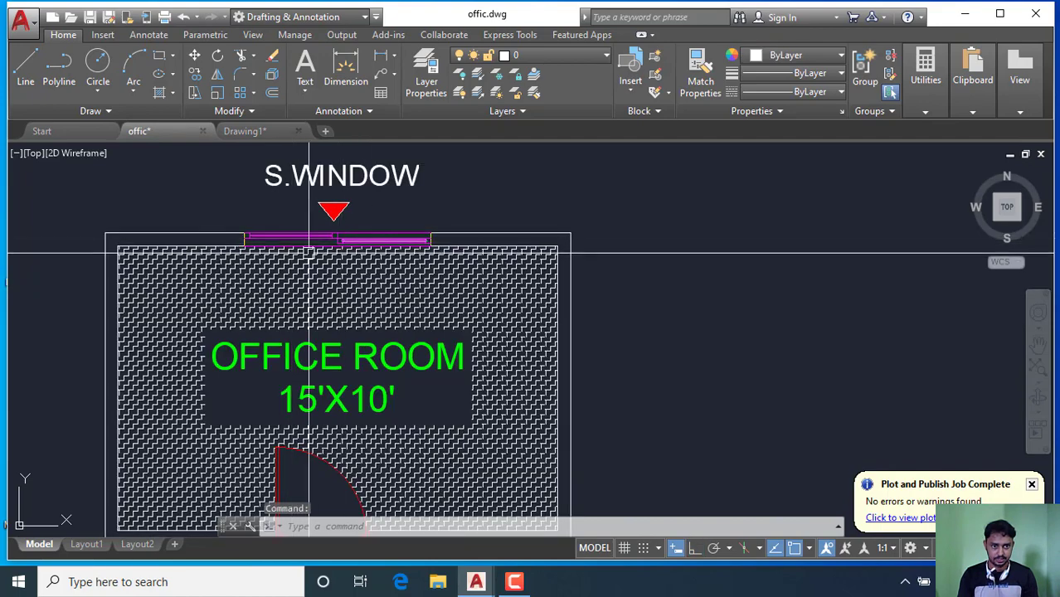
{"action": "scroll", "coordinate": [408, 257], "scroll_direction": "down", "scroll_amount": 2}
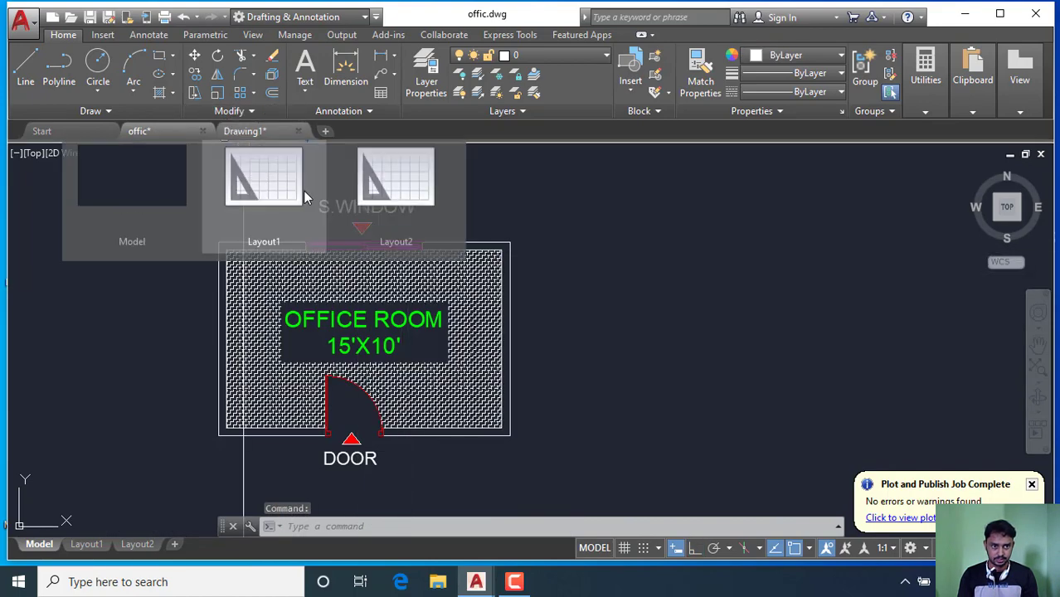
- Return to Drawing1 and draw a short vertical jamb line across the bottom wall
{"action": "left_click", "coordinate": [243, 135]}
{"action": "scroll", "coordinate": [461, 334], "scroll_direction": "down", "scroll_amount": 2}
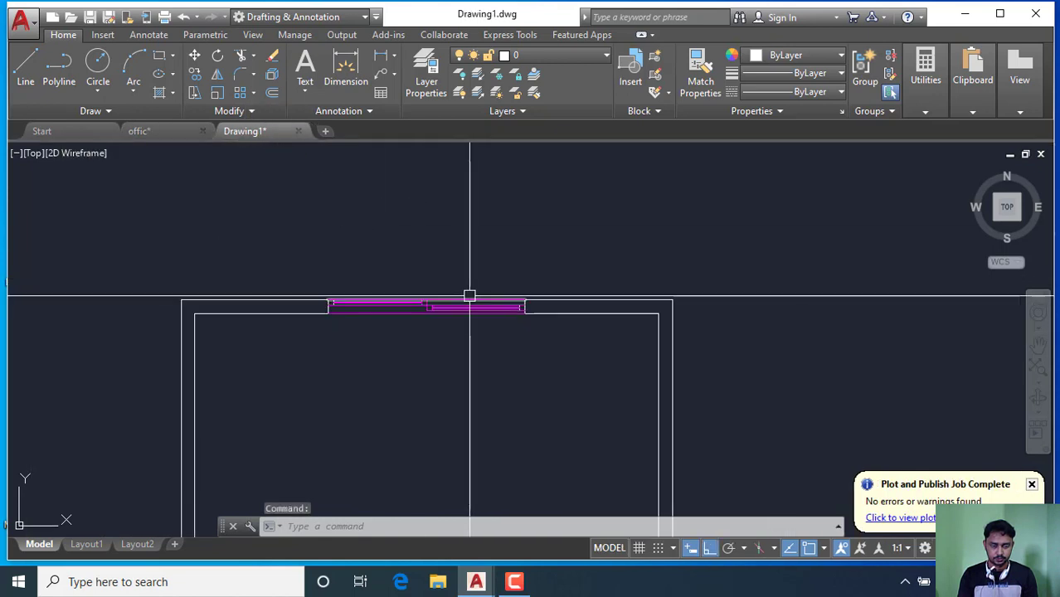
{"action": "scroll", "coordinate": [468, 295], "scroll_direction": "down", "scroll_amount": 2}
{"action": "scroll", "coordinate": [446, 323], "scroll_direction": "up", "scroll_amount": 4}
{"action": "scroll", "coordinate": [437, 365], "scroll_direction": "down", "scroll_amount": 2}
{"action": "scroll", "coordinate": [423, 414], "scroll_direction": "down", "scroll_amount": 4}
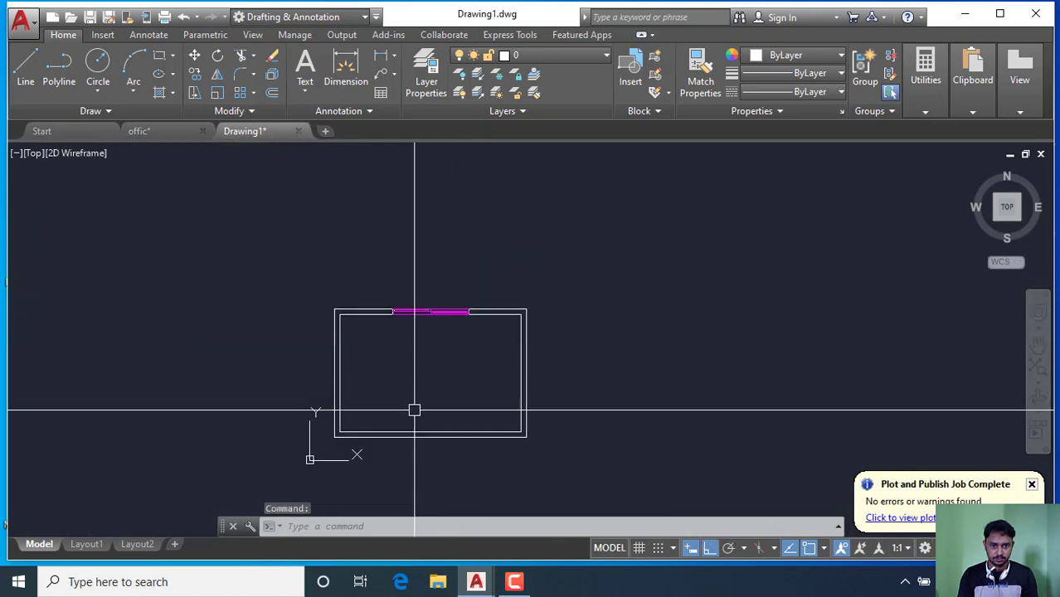
{"action": "scroll", "coordinate": [418, 427], "scroll_direction": "up", "scroll_amount": 4}
{"action": "left_click", "coordinate": [25, 68]}
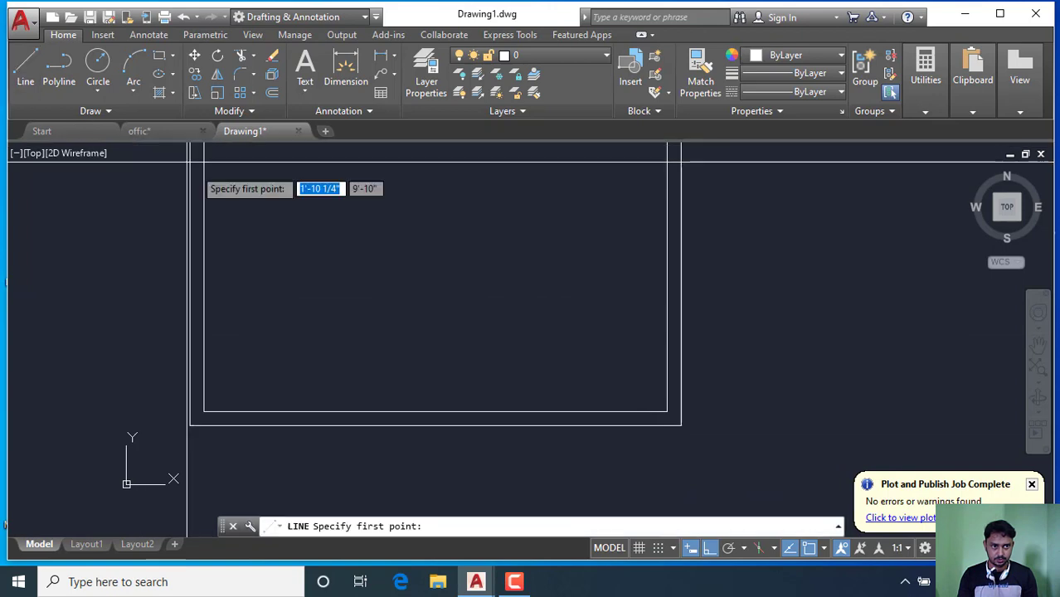
{"action": "scroll", "coordinate": [423, 424], "scroll_direction": "up", "scroll_amount": 2}
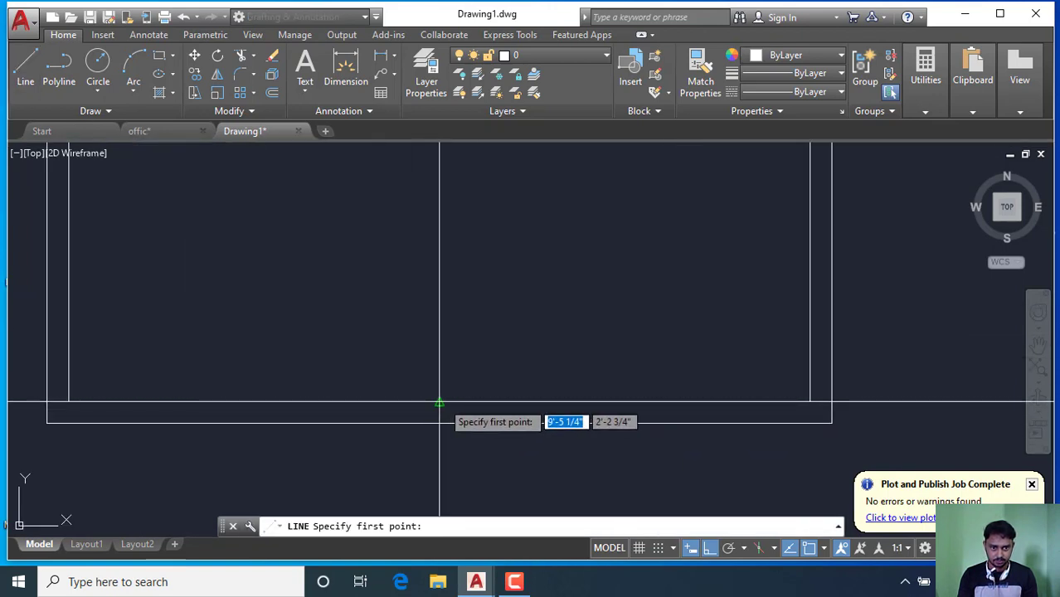
{"action": "left_click", "coordinate": [440, 402]}
{"action": "left_click", "coordinate": [440, 423]}
{"action": "right_click", "coordinate": [450, 304]}
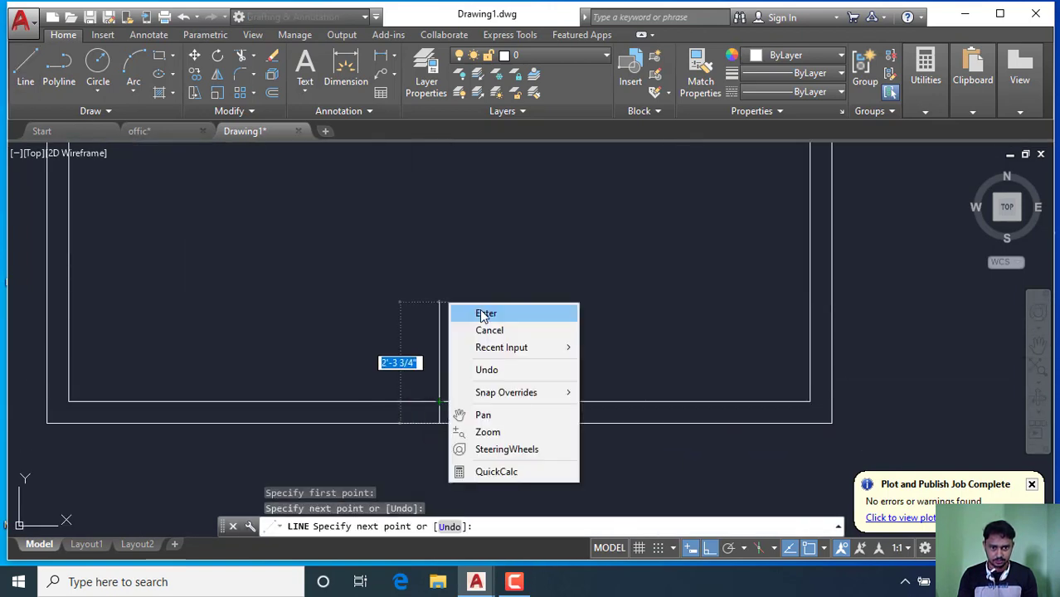
{"action": "left_click", "coordinate": [481, 312]}
{"action": "scroll", "coordinate": [435, 353], "scroll_direction": "up", "scroll_amount": 1}
{"action": "scroll", "coordinate": [438, 346], "scroll_direction": "down", "scroll_amount": 1}
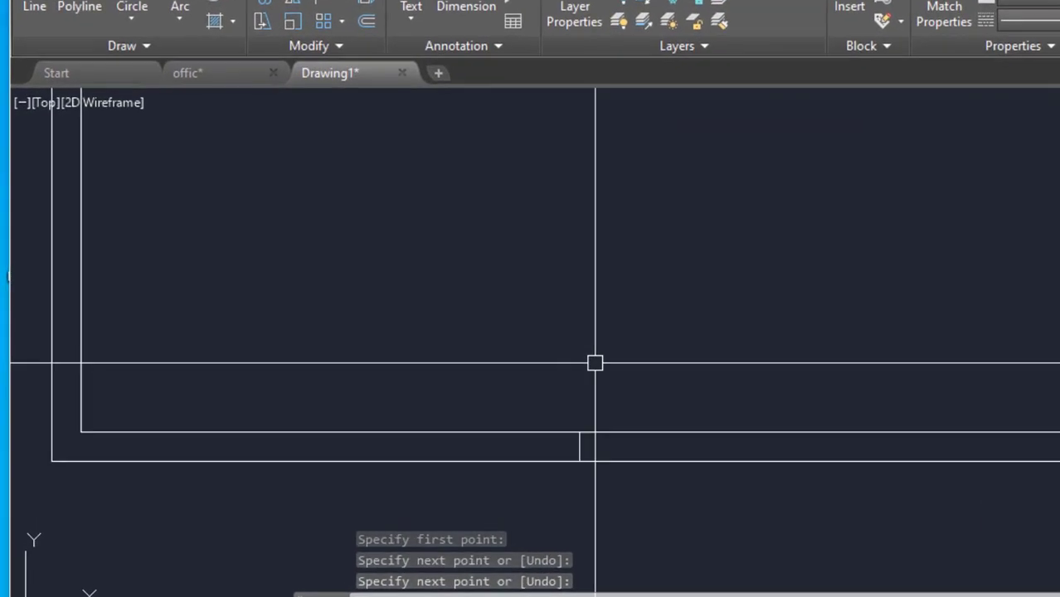
- Offset that jamb line 1'9 to both sides
{"action": "type", "text": "o"}
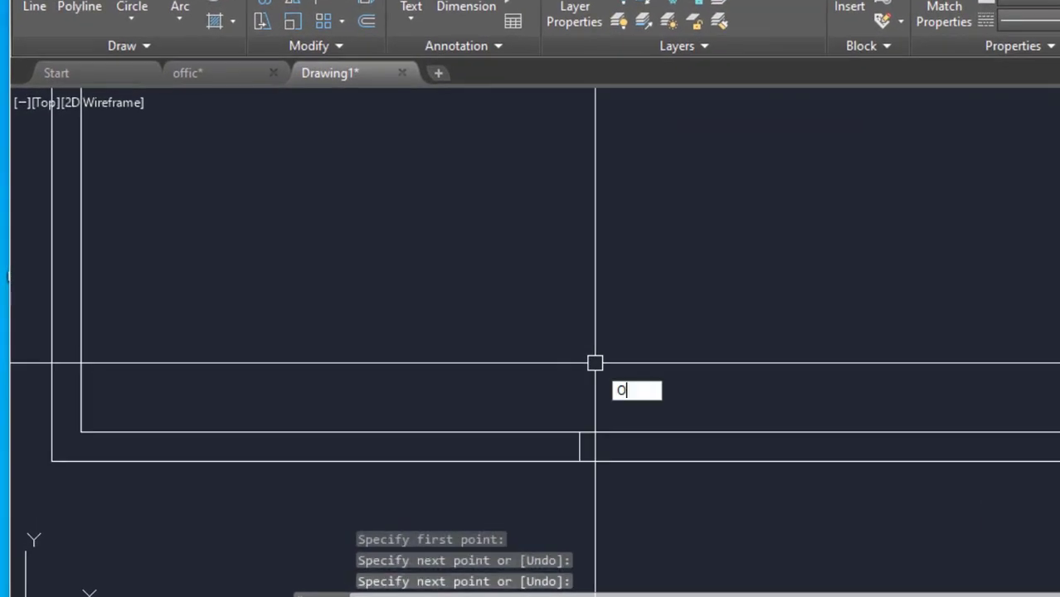
{"action": "key", "text": "Return"}
{"action": "type", "text": "1'9"}
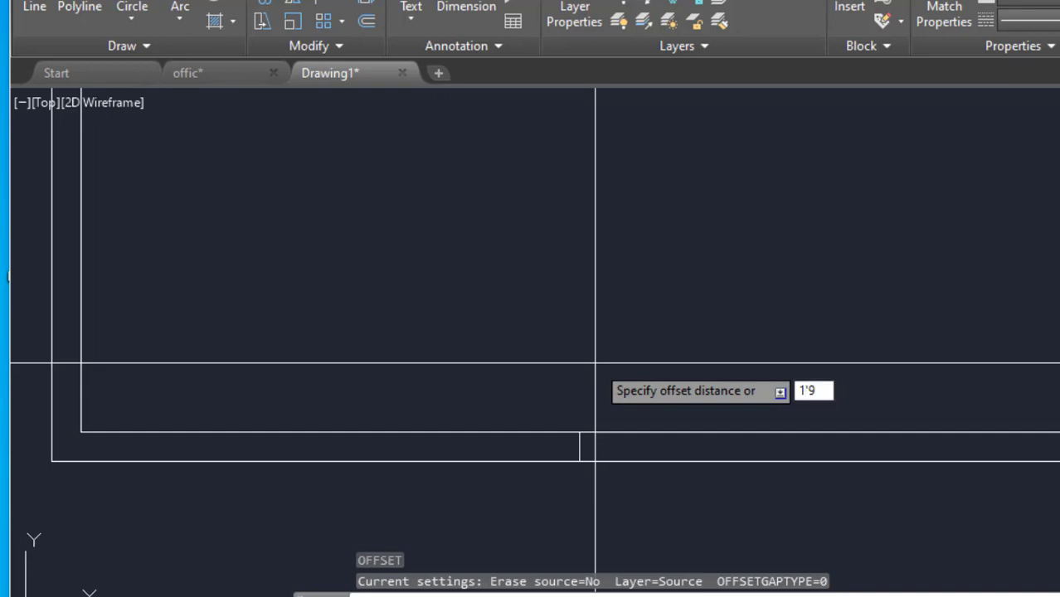
{"action": "key", "text": "Return"}
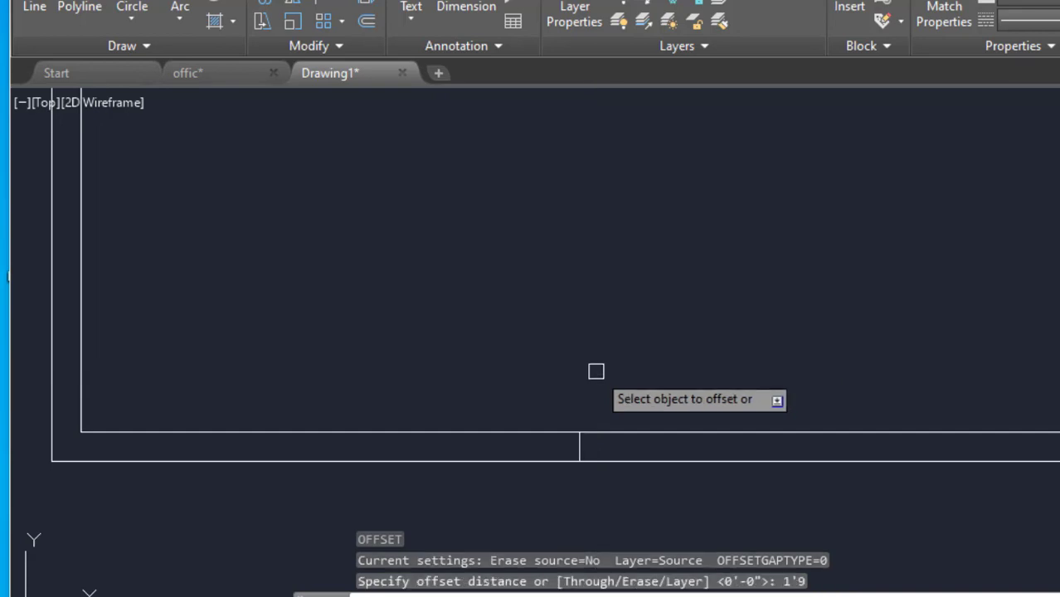
{"action": "scroll", "coordinate": [570, 444], "scroll_direction": "up", "scroll_amount": 2}
{"action": "left_click", "coordinate": [573, 443]}
{"action": "left_click", "coordinate": [473, 440]}
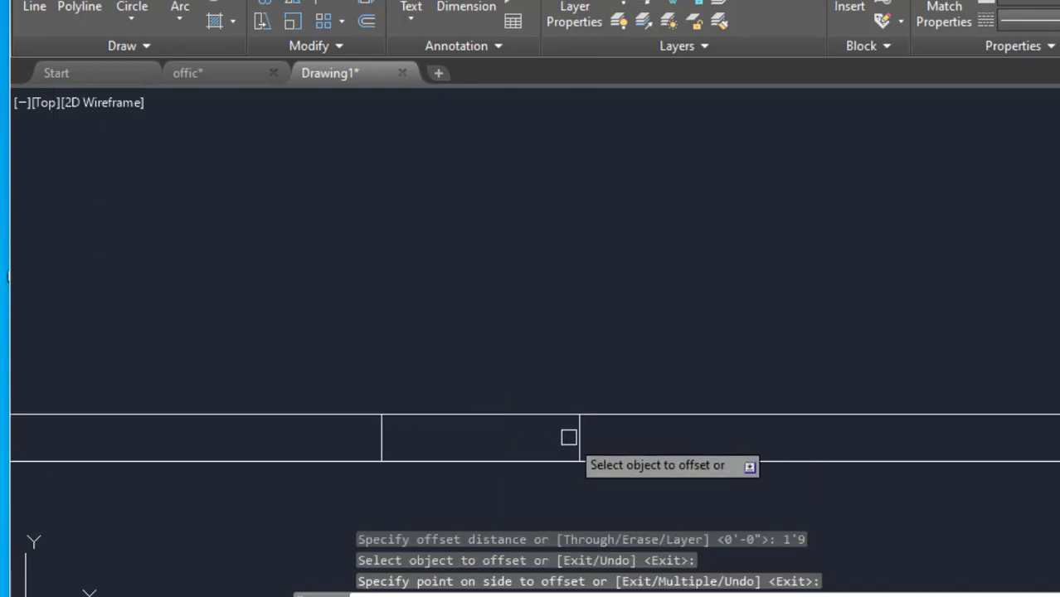
{"action": "left_click", "coordinate": [577, 437]}
{"action": "left_click", "coordinate": [671, 435]}
{"action": "key", "text": "Escape"}
{"action": "scroll", "coordinate": [636, 407], "scroll_direction": "down", "scroll_amount": 4}
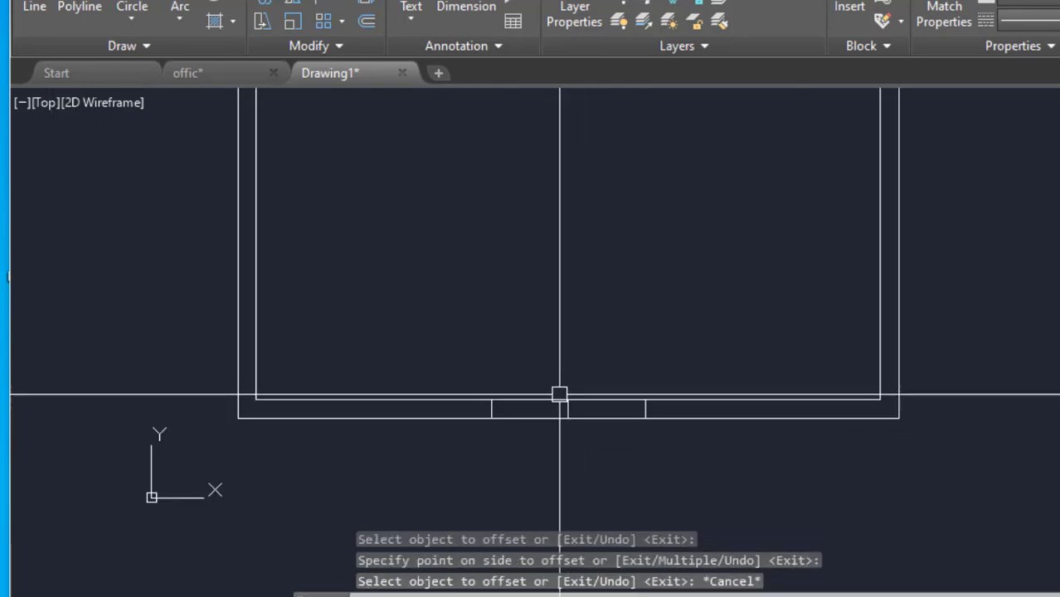
{"action": "scroll", "coordinate": [563, 398], "scroll_direction": "up", "scroll_amount": 2}
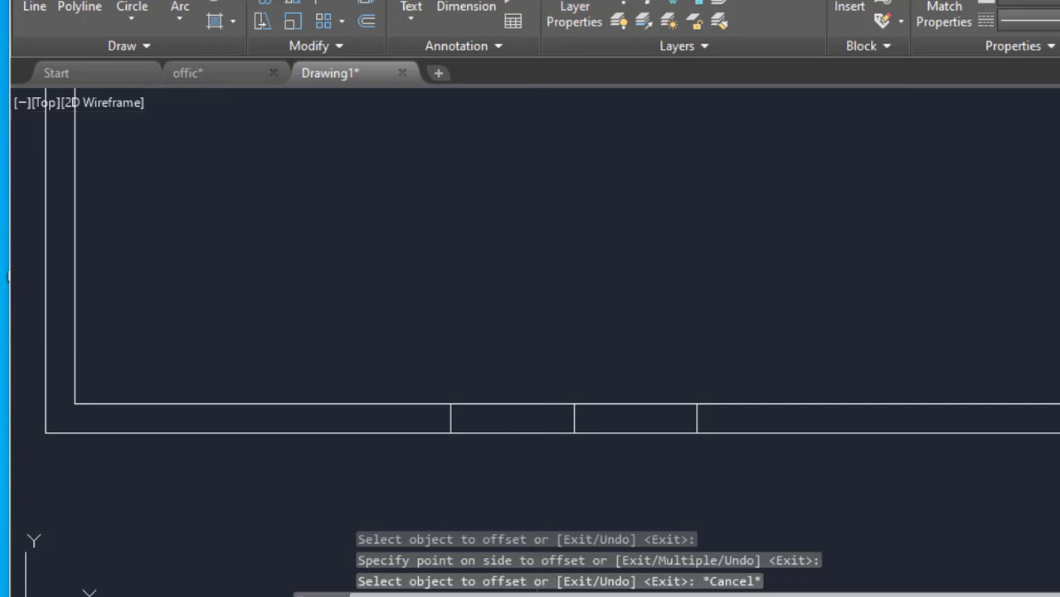
{"action": "left_click", "coordinate": [511, 5]}
{"action": "left_click", "coordinate": [451, 432]}
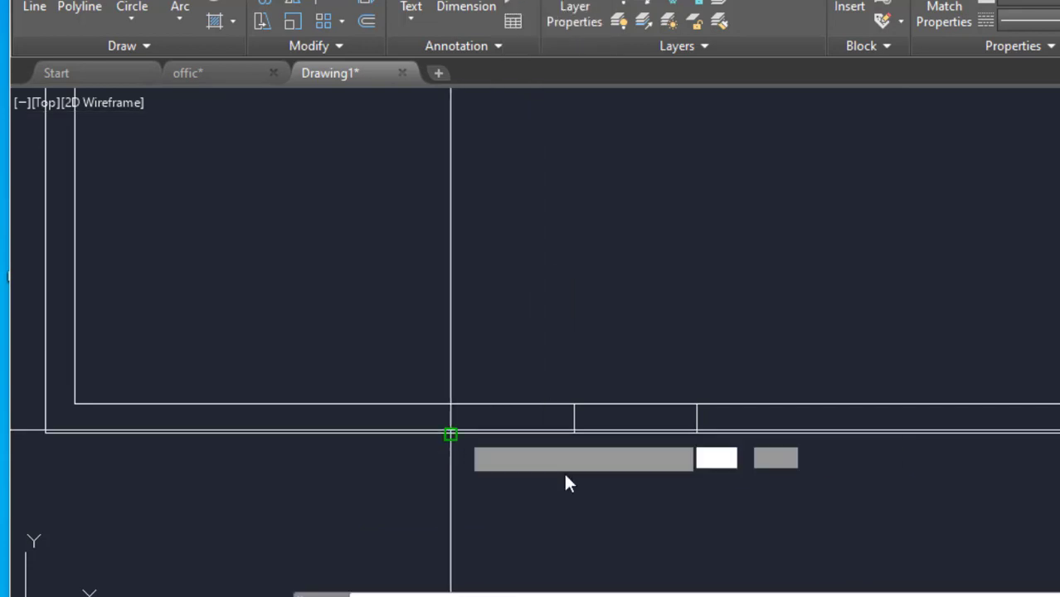
{"action": "left_click", "coordinate": [697, 433]}
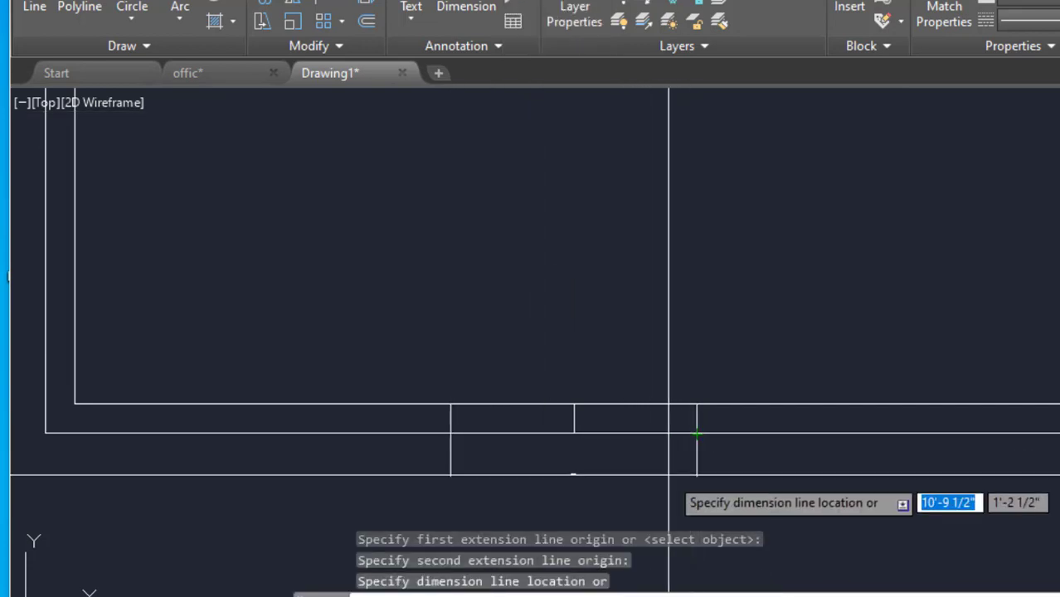
{"action": "key", "text": "Escape"}
{"action": "scroll", "coordinate": [577, 428], "scroll_direction": "down", "scroll_amount": 6}
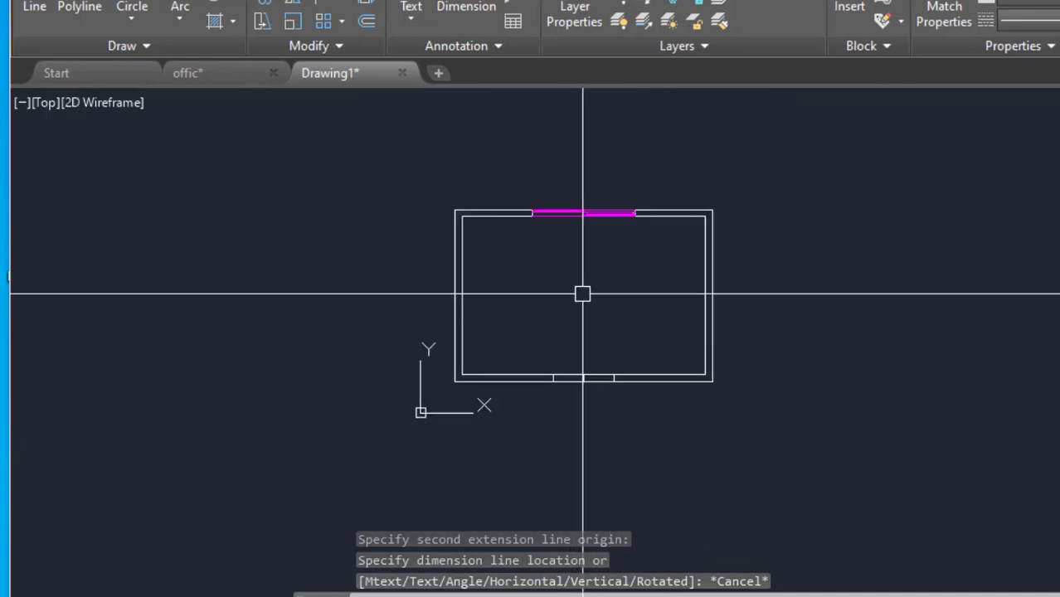
{"action": "type", "text": "D"}
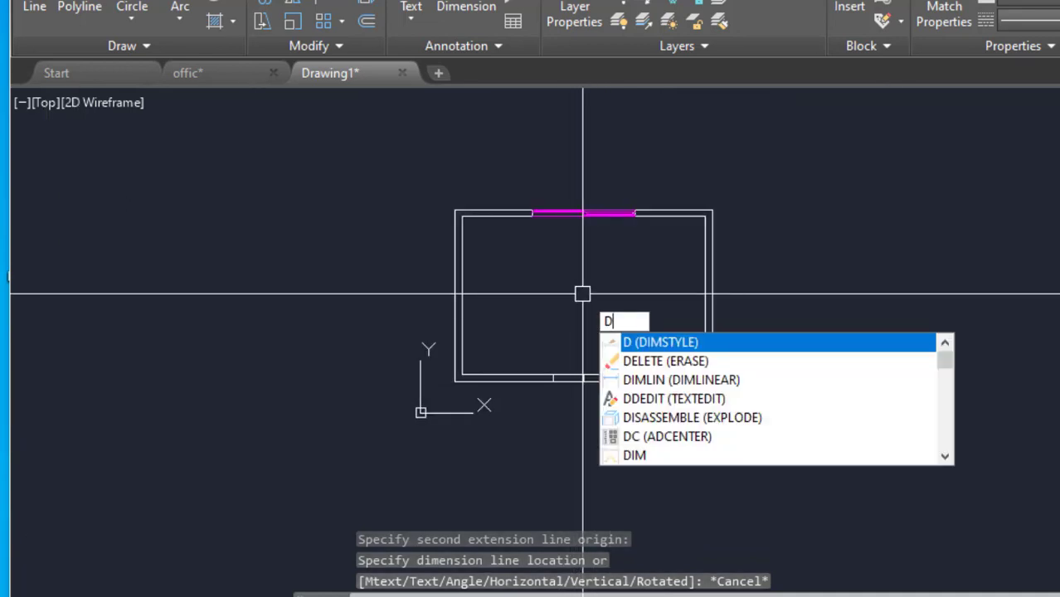
- Set the Standard dimension style's primary unit format to Architectural
{"action": "left_click", "coordinate": [661, 343]}
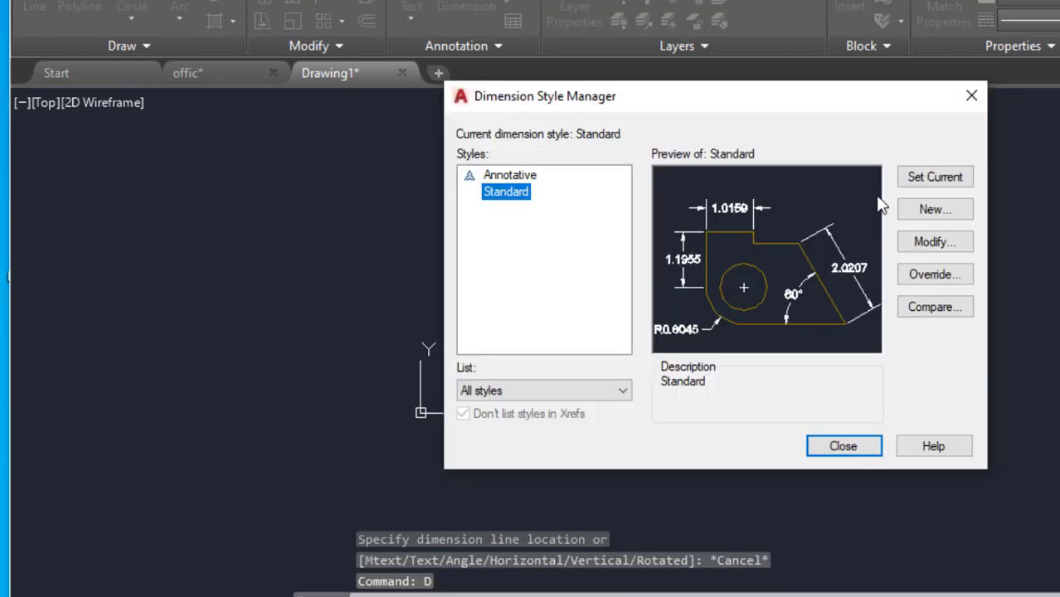
{"action": "left_click", "coordinate": [916, 242]}
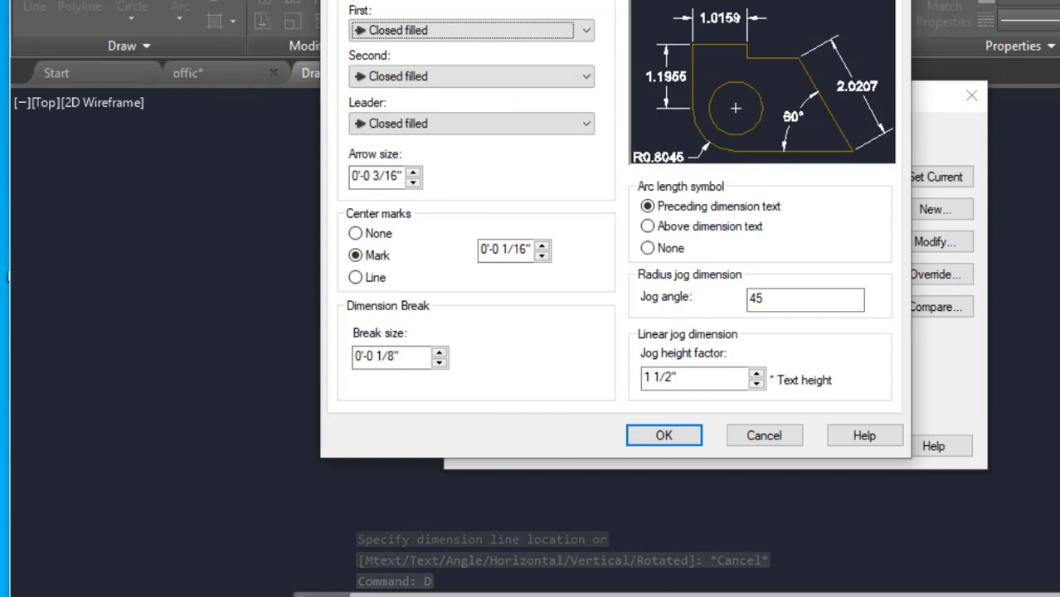
{"action": "key", "text": "ctrl+Tab"}
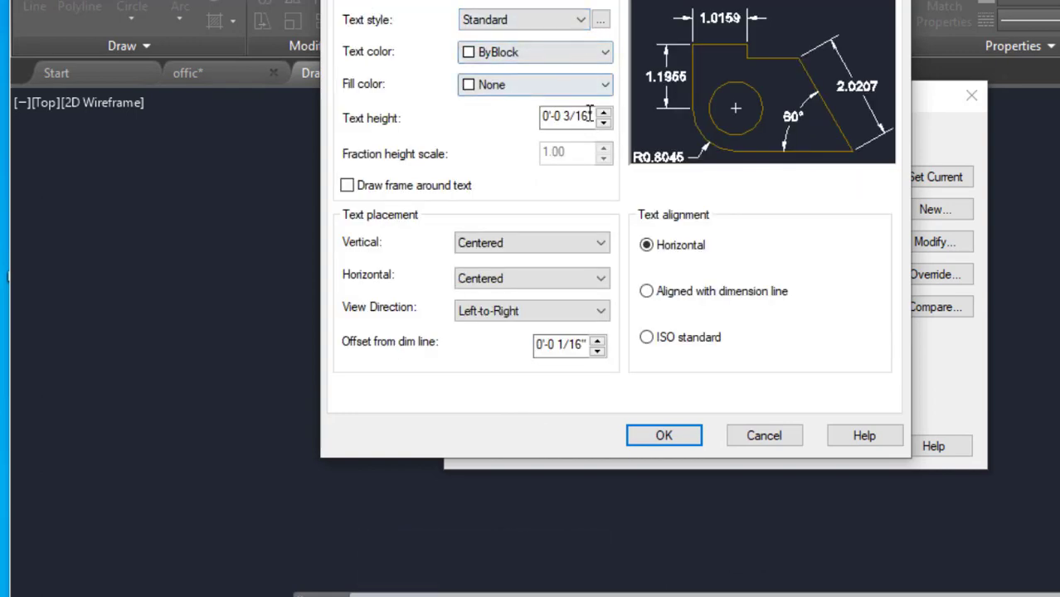
{"action": "key", "text": "ctrl+Tab"}
{"action": "key", "text": "ctrl+Tab"}
{"action": "left_click", "coordinate": [580, 11]}
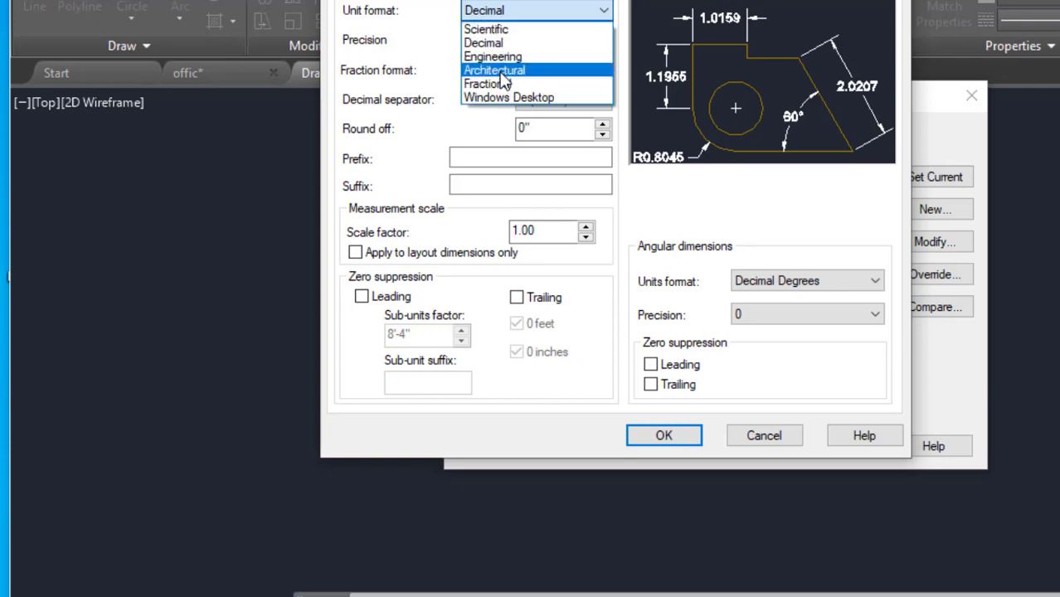
{"action": "left_click", "coordinate": [506, 71]}
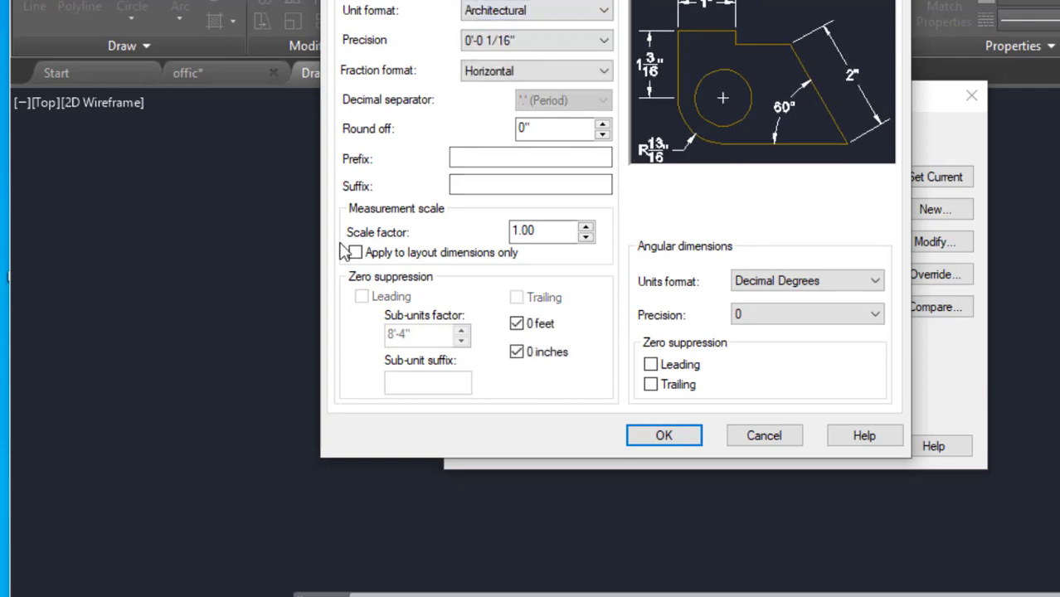
{"action": "key", "text": "ctrl+shift+Tab"}
{"action": "key", "text": "ctrl+shift+Tab"}
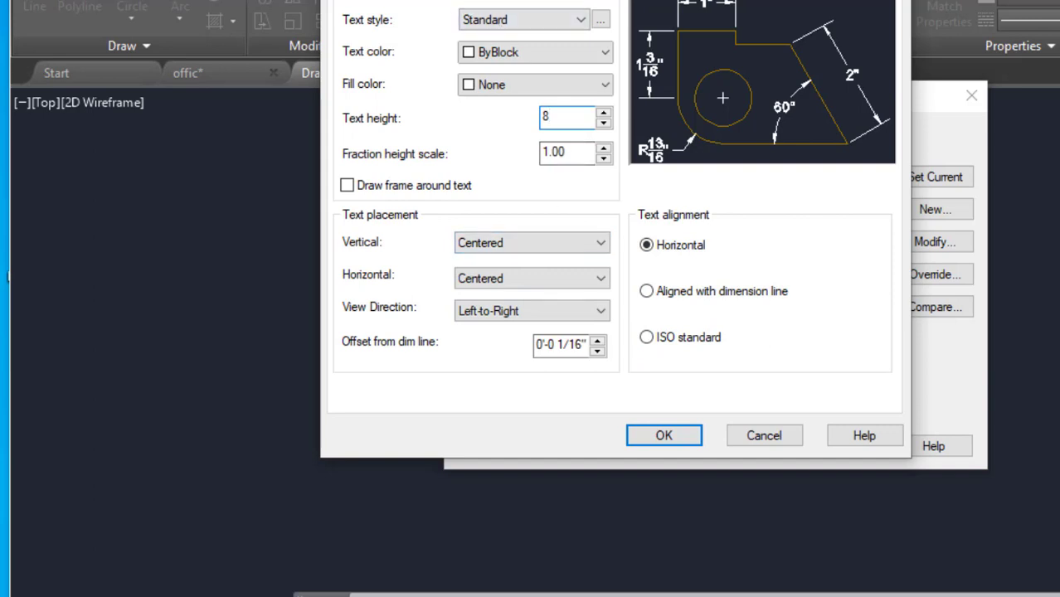
- Set both arrowheads to Architectural tick at size 4, save the style and close the manager
{"action": "key", "text": "ctrl+shift+Tab"}
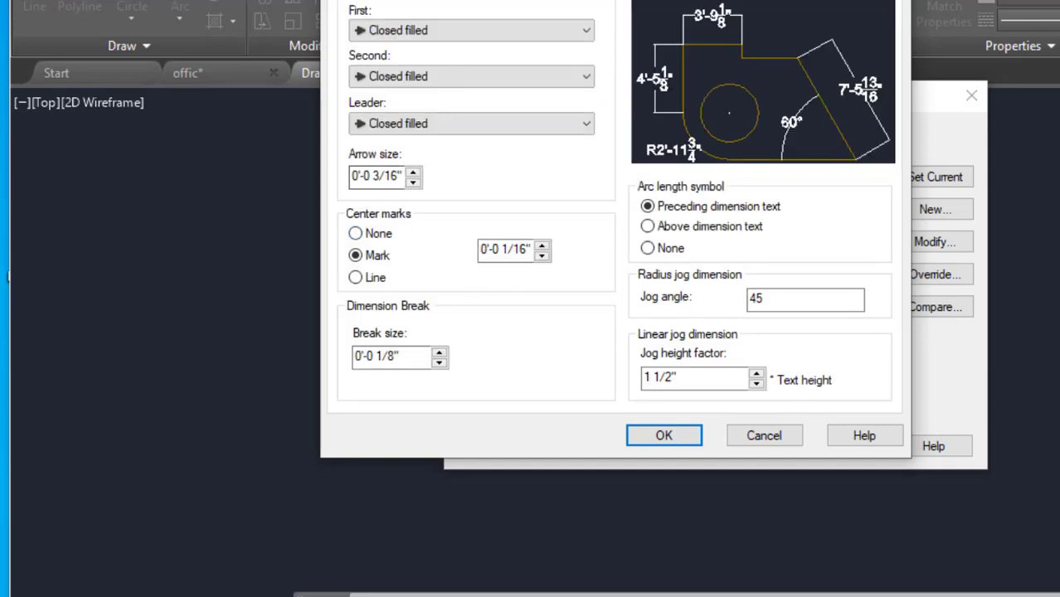
{"action": "key", "text": "ctrl+shift+Tab"}
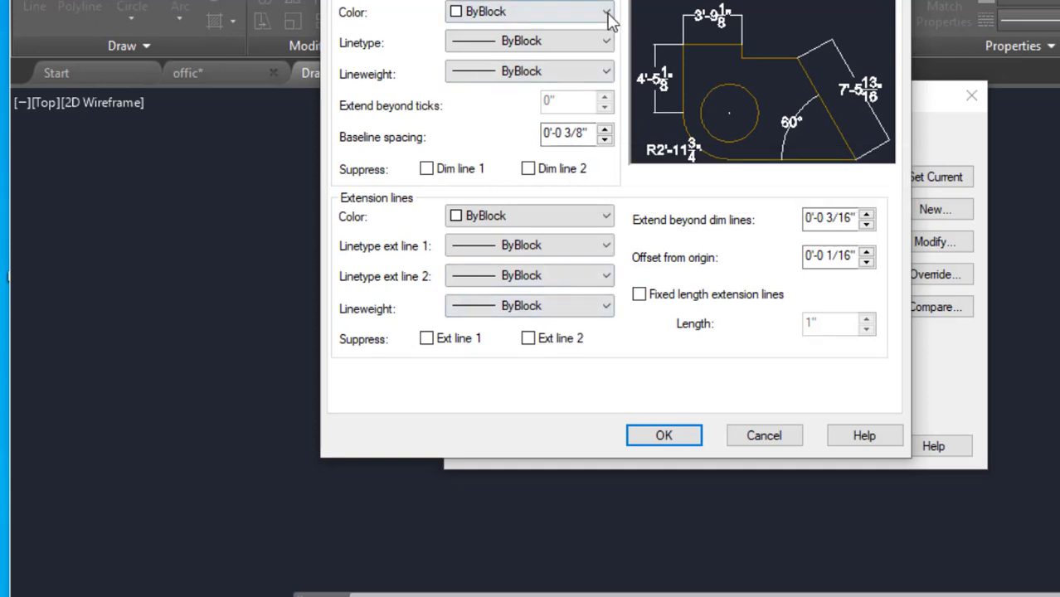
{"action": "key", "text": "ctrl+Tab"}
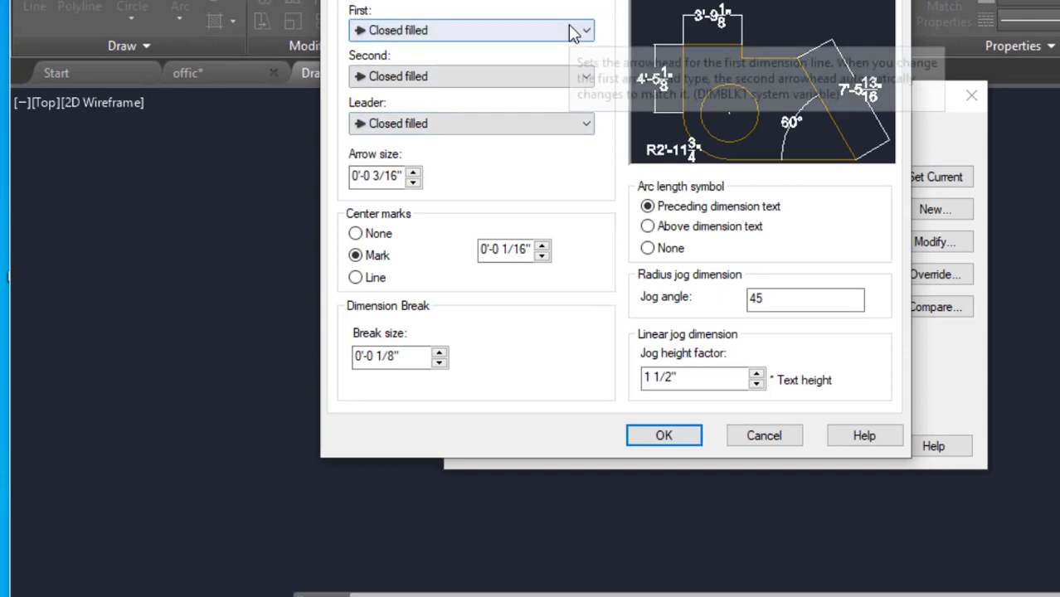
{"action": "left_click", "coordinate": [570, 29]}
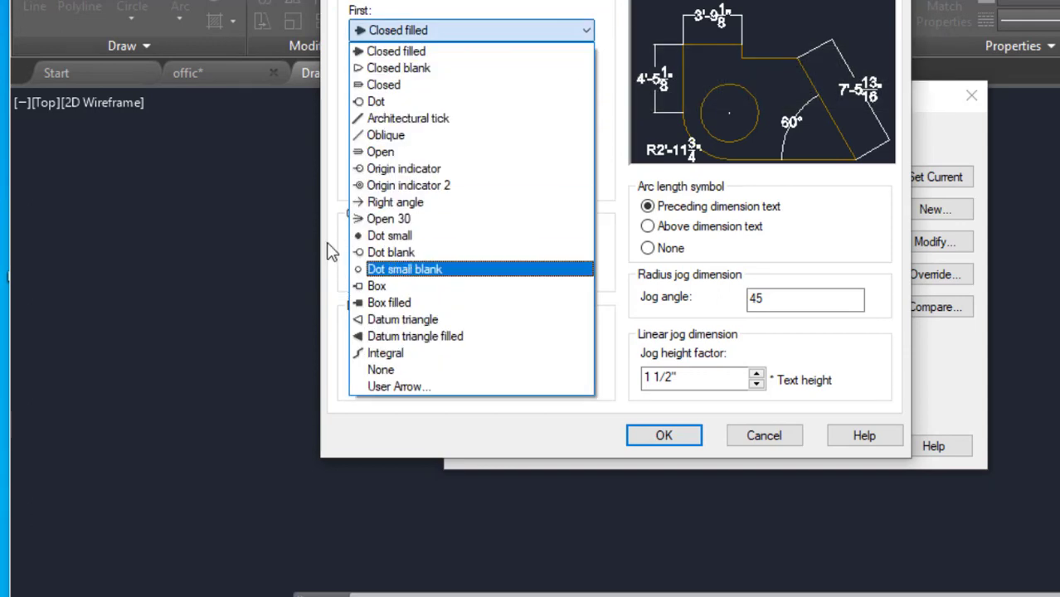
{"action": "left_click", "coordinate": [406, 120]}
{"action": "type", "text": "4"}
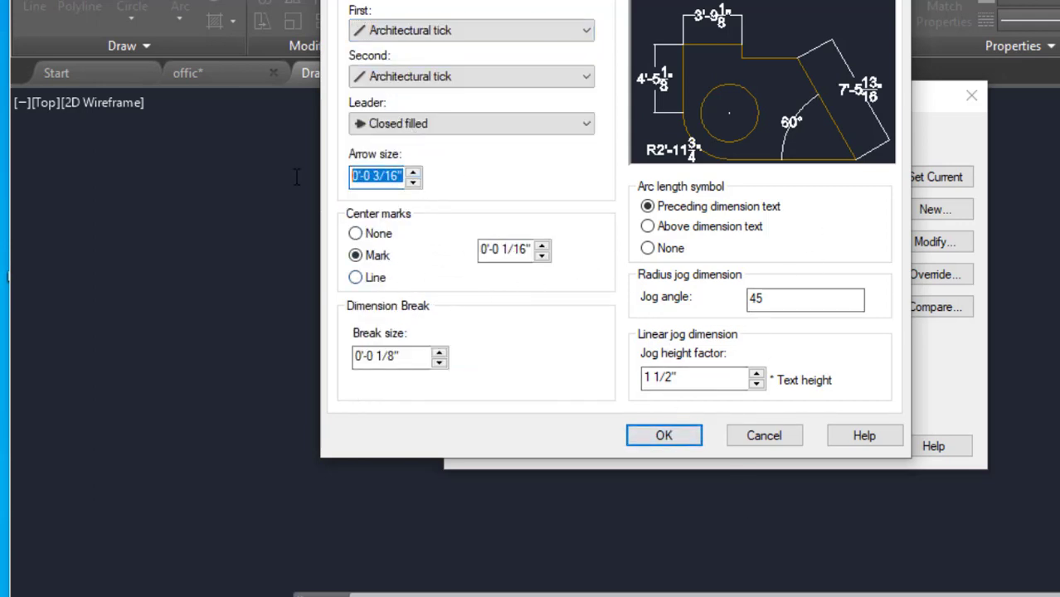
{"action": "left_click", "coordinate": [658, 437]}
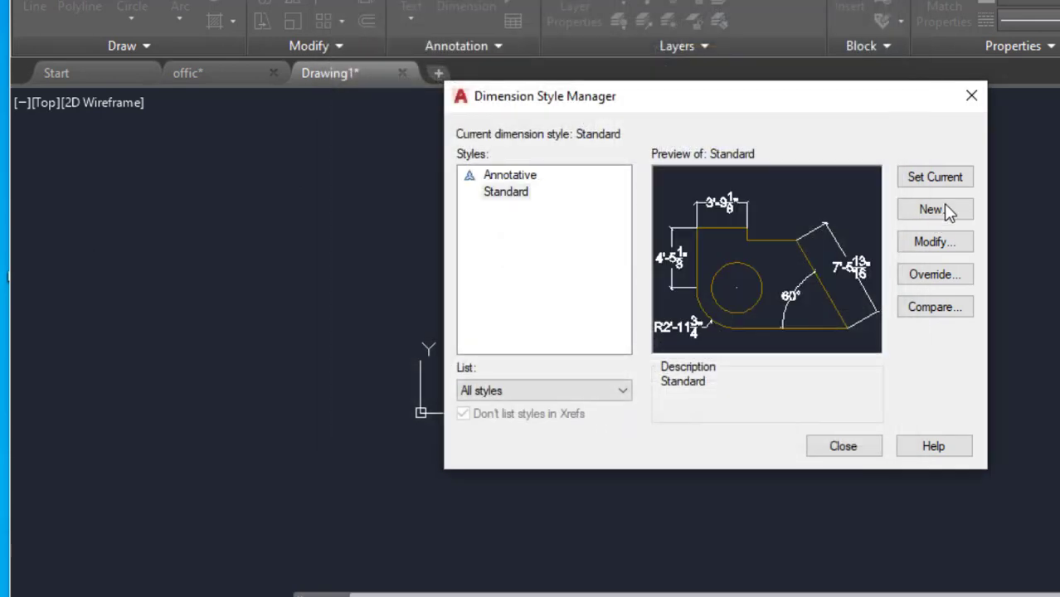
{"action": "left_click", "coordinate": [842, 448]}
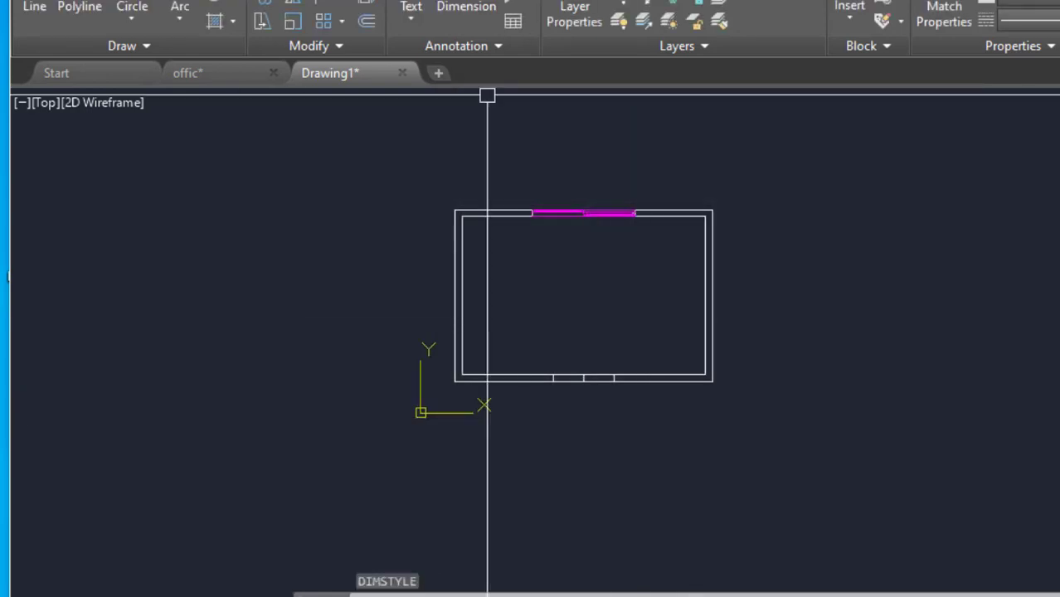
{"action": "left_click", "coordinate": [508, 6]}
- Measure the door opening with a trial 3'-6" linear dimension, then delete it
{"action": "left_click", "coordinate": [527, 6]}
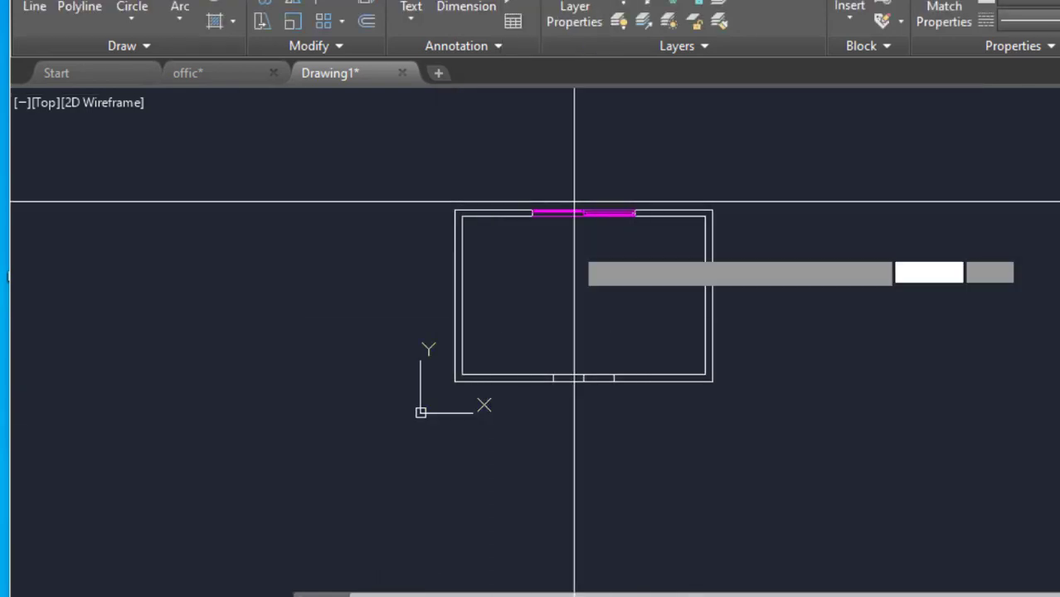
{"action": "scroll", "coordinate": [601, 384], "scroll_direction": "up", "scroll_amount": 2}
{"action": "scroll", "coordinate": [595, 393], "scroll_direction": "up", "scroll_amount": 2}
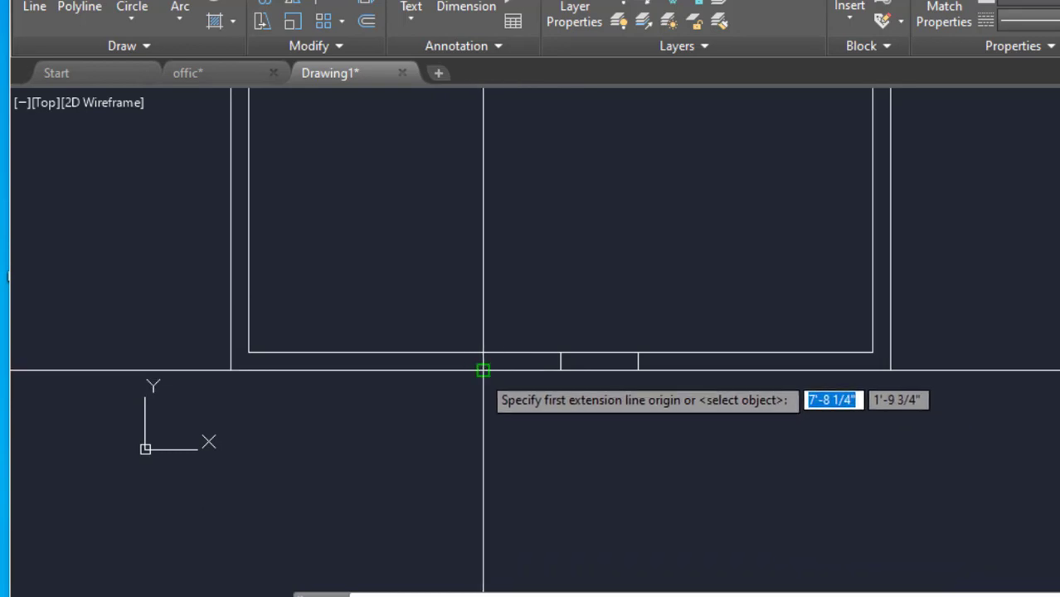
{"action": "left_click", "coordinate": [484, 370]}
{"action": "left_click", "coordinate": [638, 370]}
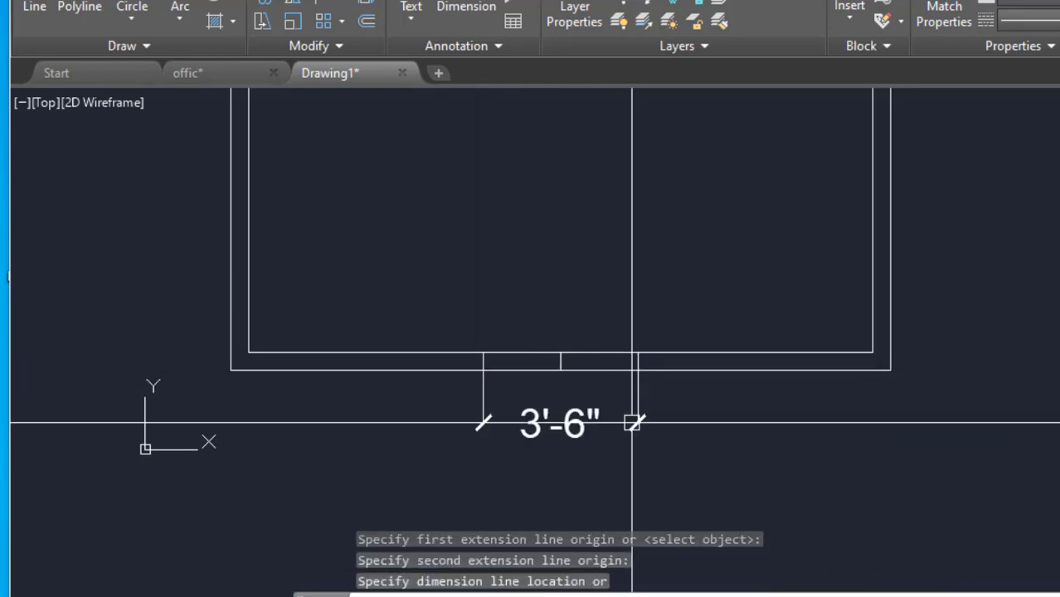
{"action": "left_click", "coordinate": [634, 421]}
{"action": "scroll", "coordinate": [577, 406], "scroll_direction": "up", "scroll_amount": 2}
{"action": "scroll", "coordinate": [544, 449], "scroll_direction": "down", "scroll_amount": 3}
{"action": "scroll", "coordinate": [710, 449], "scroll_direction": "up", "scroll_amount": 3}
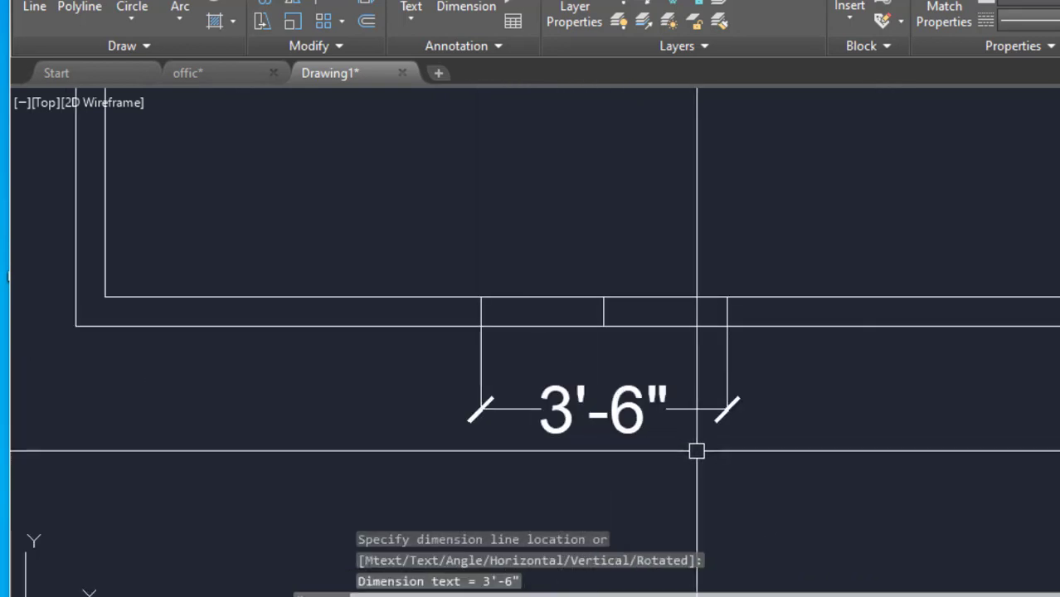
{"action": "left_click", "coordinate": [685, 424]}
{"action": "left_click", "coordinate": [540, 391]}
{"action": "key", "text": "Delete"}
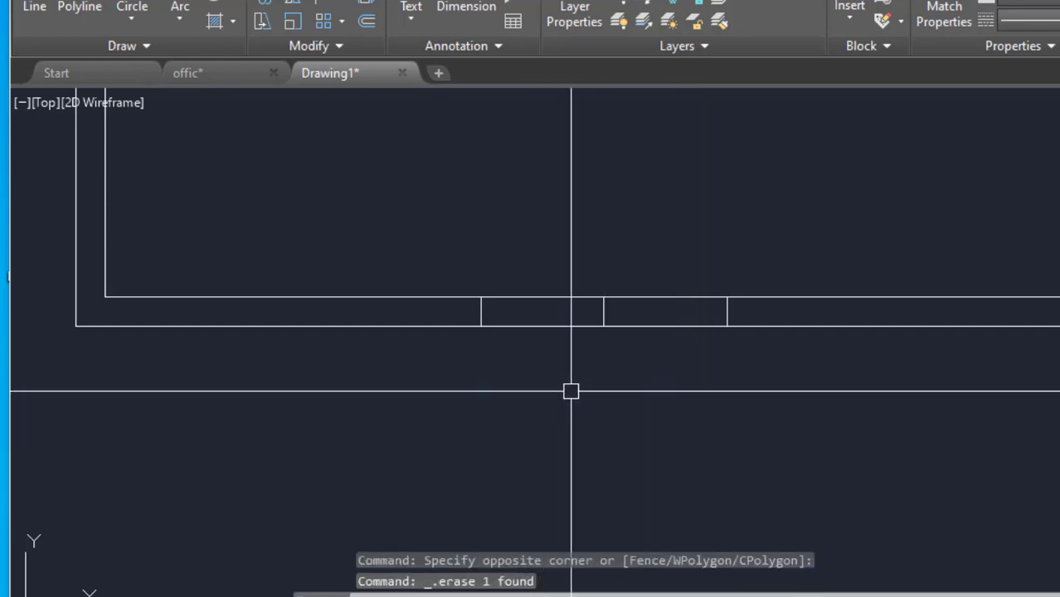
{"action": "type", "text": "TR"}
- Trim the wall lines inside the door opening and erase the leftover stub
{"action": "key", "text": "Return"}
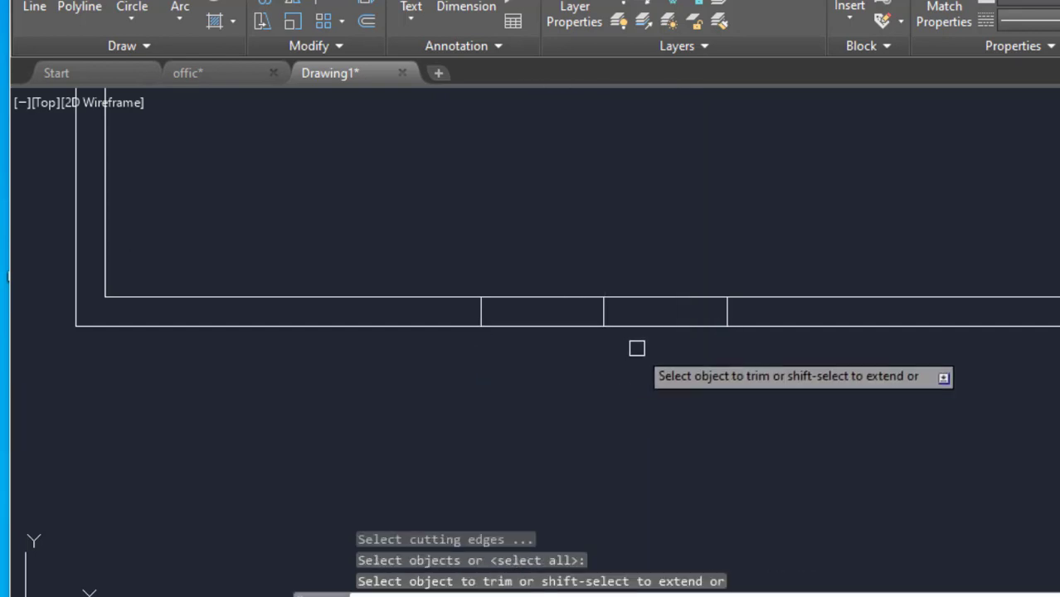
{"action": "left_click", "coordinate": [667, 362]}
{"action": "left_click", "coordinate": [575, 297]}
{"action": "key", "text": "Escape"}
{"action": "left_click", "coordinate": [603, 307]}
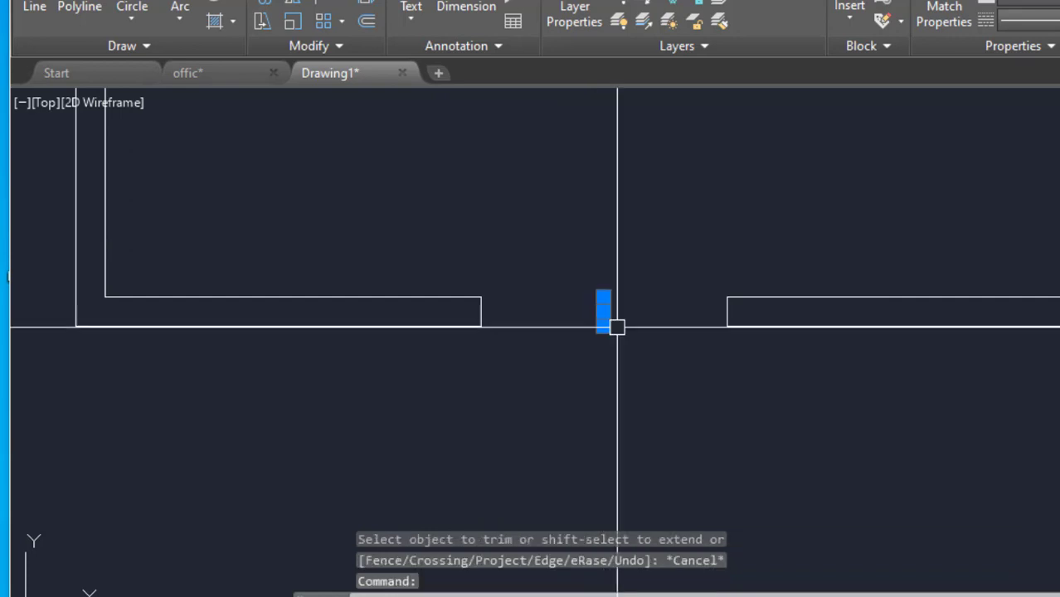
{"action": "key", "text": "Delete"}
{"action": "scroll", "coordinate": [728, 300], "scroll_direction": "up", "scroll_amount": 2}
{"action": "scroll", "coordinate": [727, 300], "scroll_direction": "up", "scroll_amount": 2}
{"action": "scroll", "coordinate": [591, 362], "scroll_direction": "down", "scroll_amount": 2}
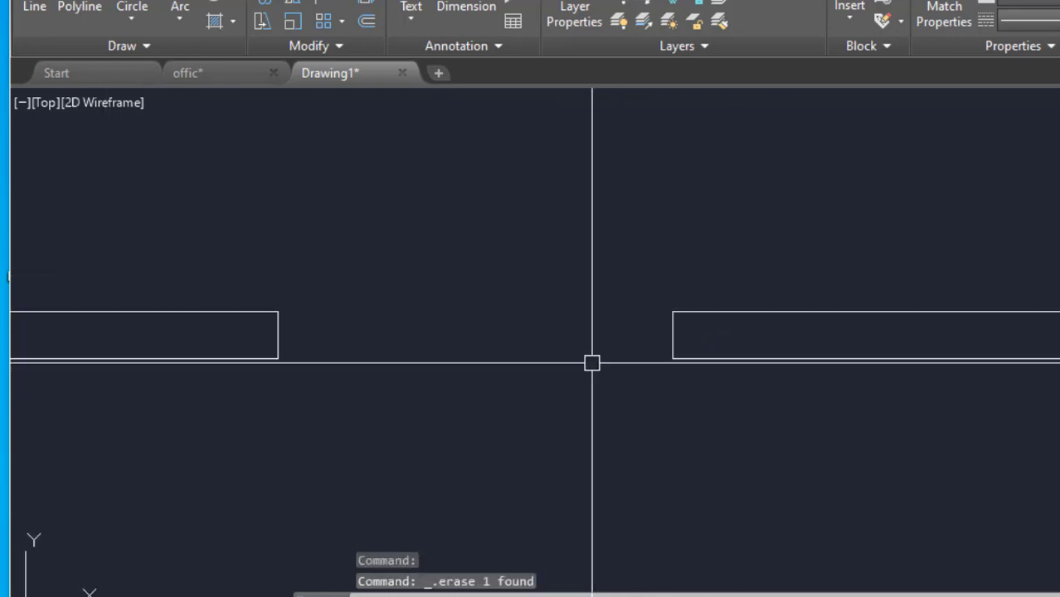
{"action": "left_click", "coordinate": [34, 5]}
- Draw the stepped jamb profile from the wall corner: 3" left, 3" up, 2" right, 2" up
{"action": "scroll", "coordinate": [643, 356], "scroll_direction": "up", "scroll_amount": 2}
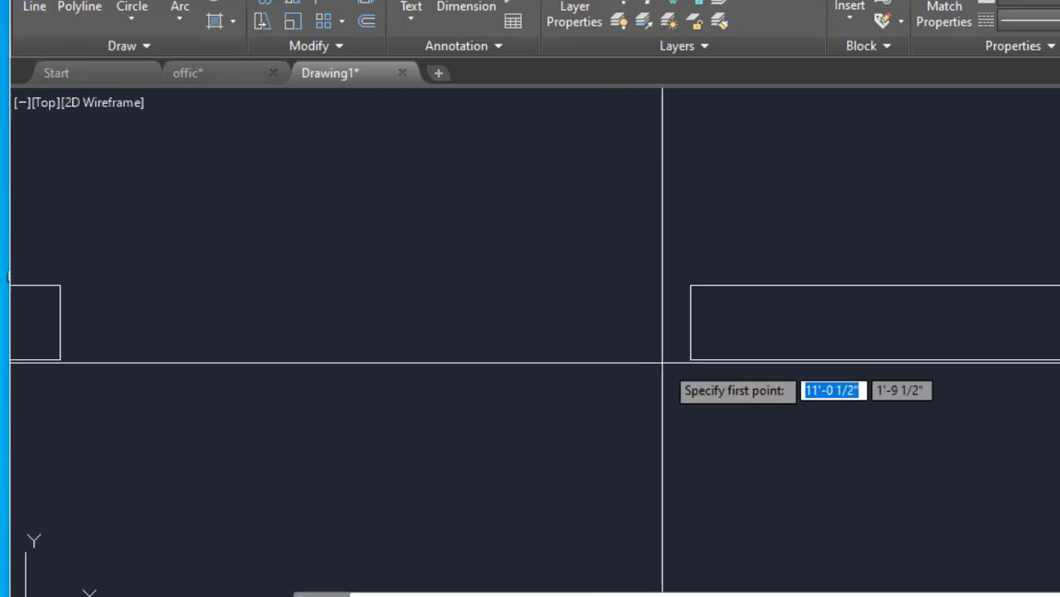
{"action": "left_click", "coordinate": [690, 359]}
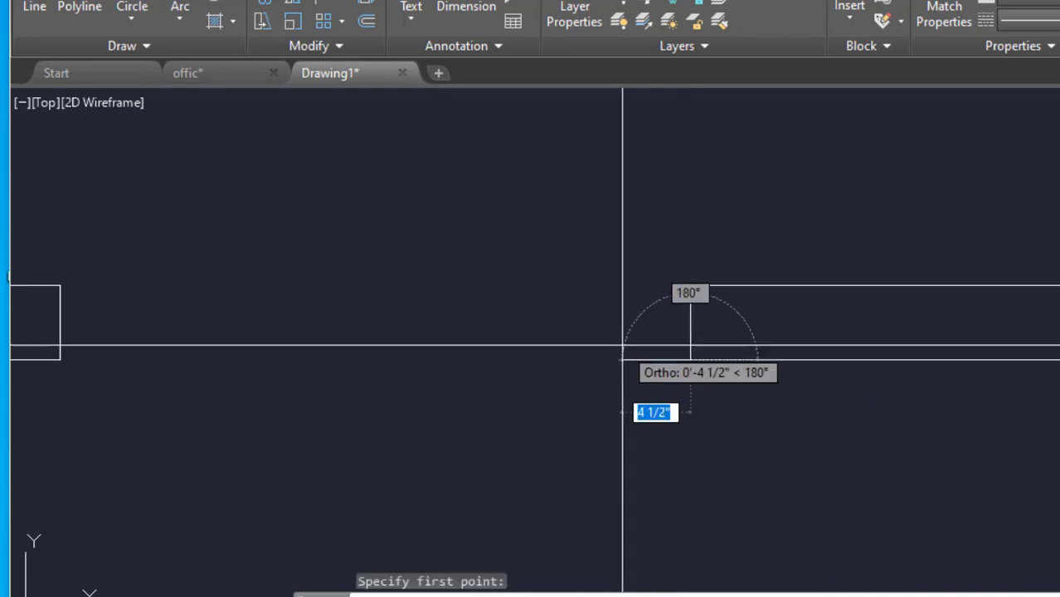
{"action": "key", "text": "Return"}
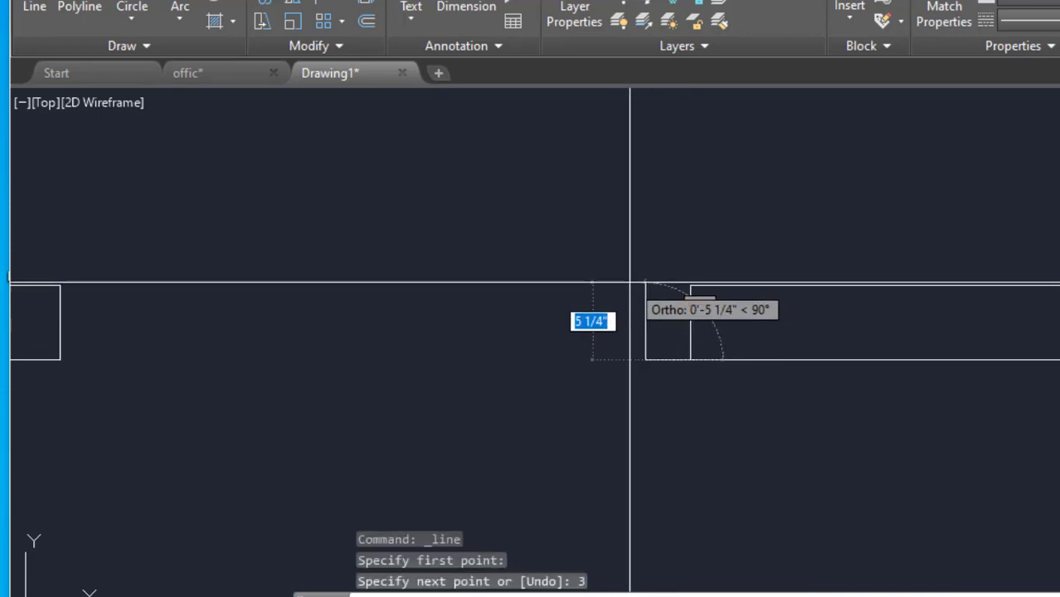
{"action": "key", "text": "Return"}
{"action": "scroll", "coordinate": [667, 331], "scroll_direction": "up", "scroll_amount": 2}
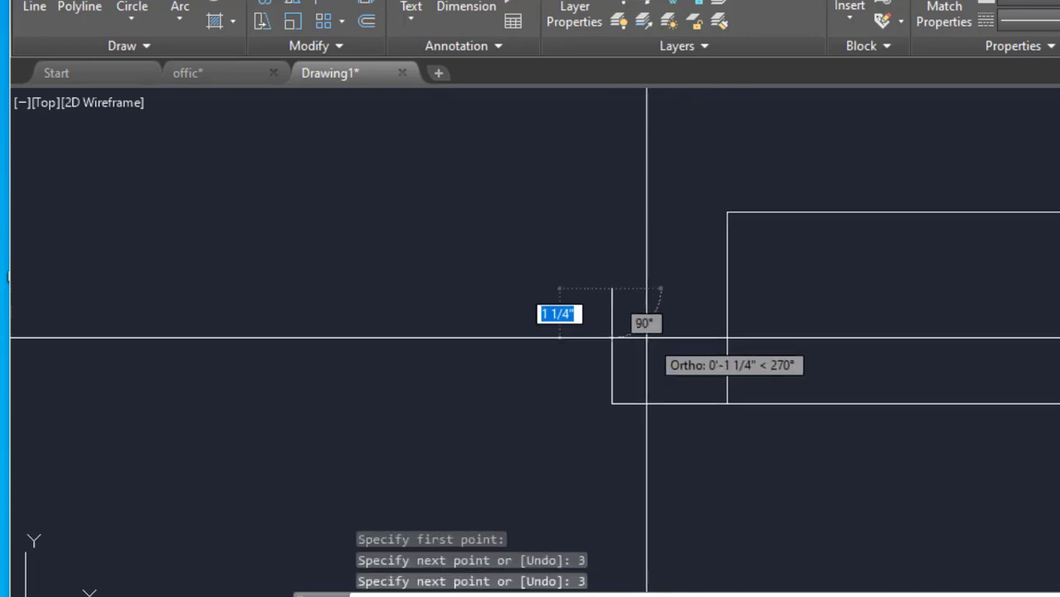
{"action": "key", "text": "Return"}
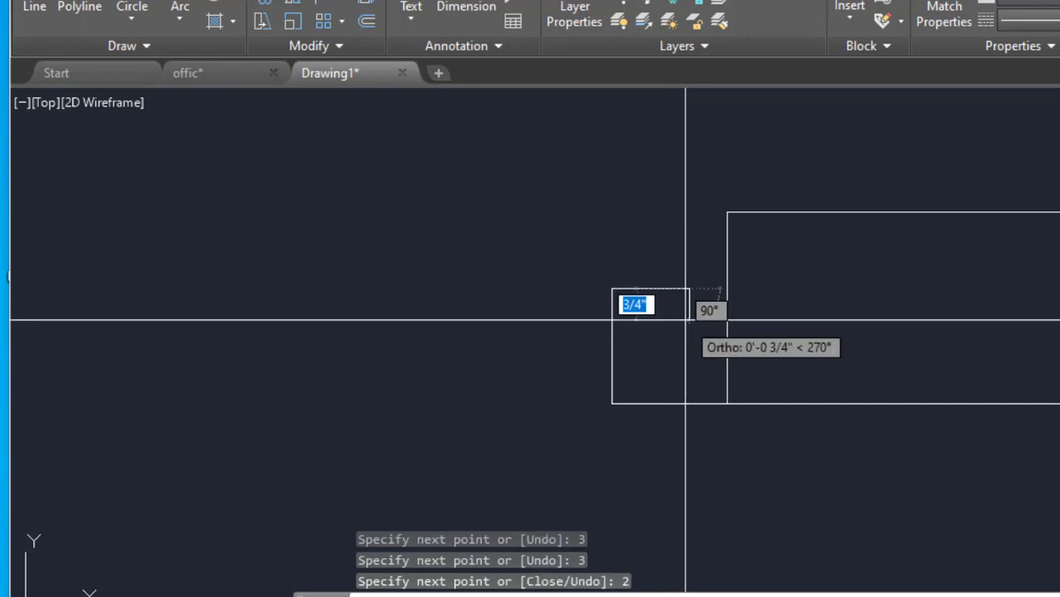
{"action": "key", "text": "Return"}
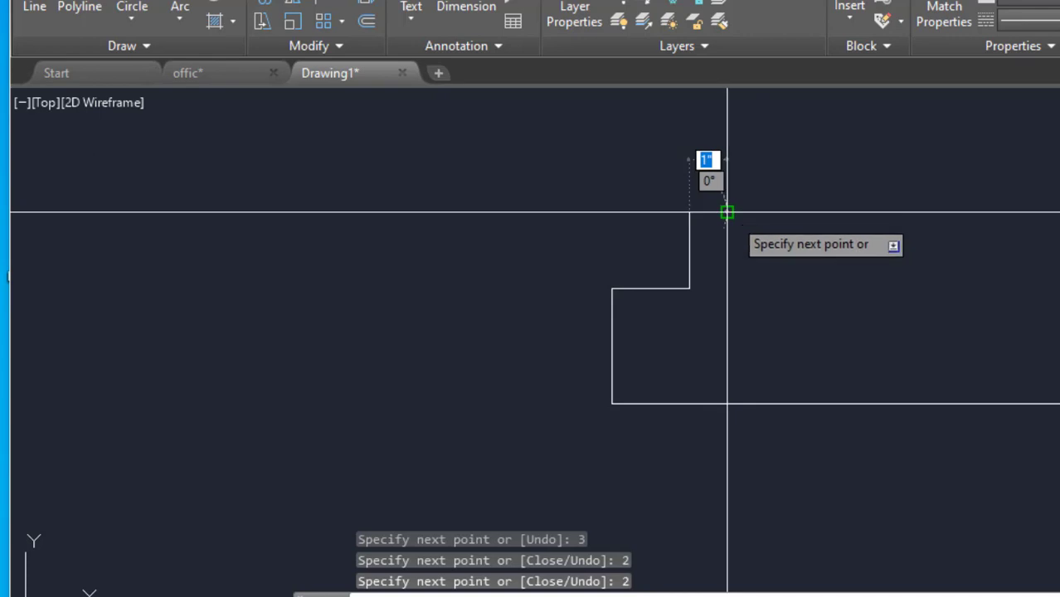
{"action": "right_click", "coordinate": [749, 166]}
{"action": "left_click", "coordinate": [823, 178]}
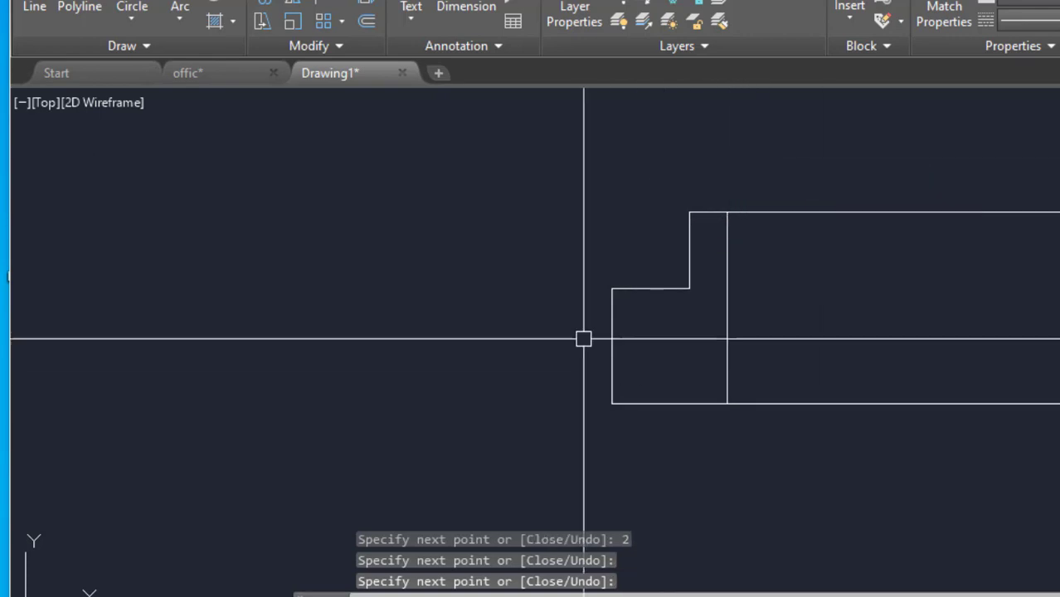
- Draw a 1'-5 1/2" line starting from the step's endpoint
{"action": "scroll", "coordinate": [846, 208], "scroll_direction": "down", "scroll_amount": 4}
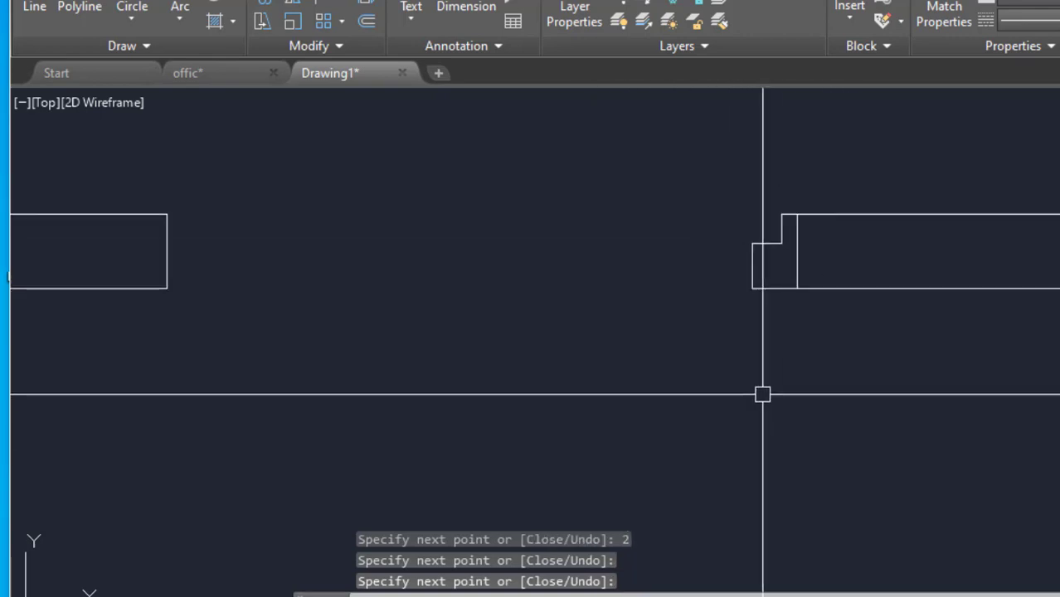
{"action": "scroll", "coordinate": [768, 386], "scroll_direction": "down", "scroll_amount": 2}
{"action": "left_click", "coordinate": [50, 7]}
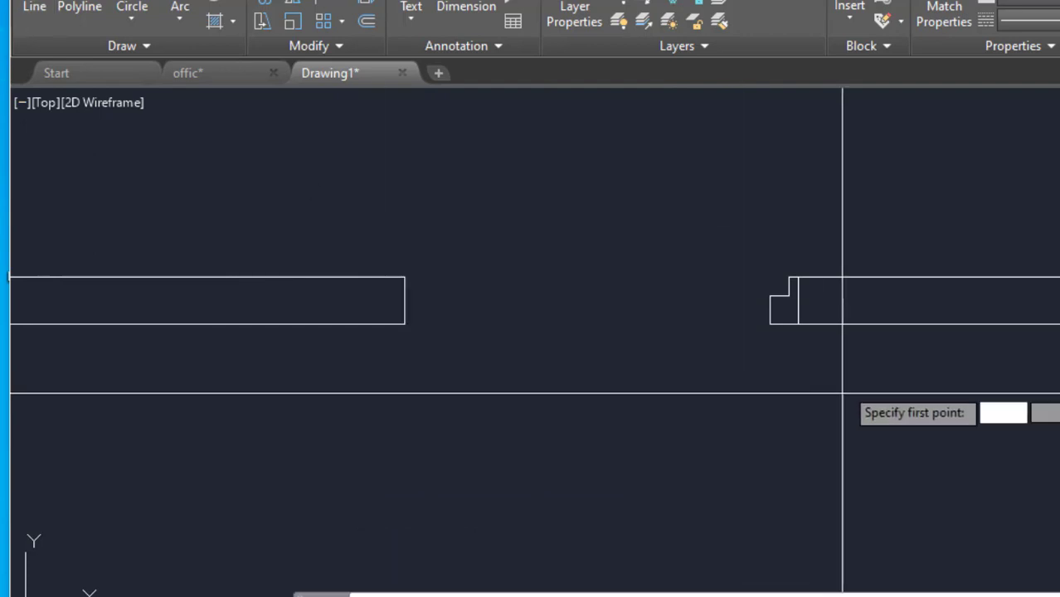
{"action": "scroll", "coordinate": [829, 365], "scroll_direction": "up", "scroll_amount": 2}
{"action": "left_click", "coordinate": [796, 304]}
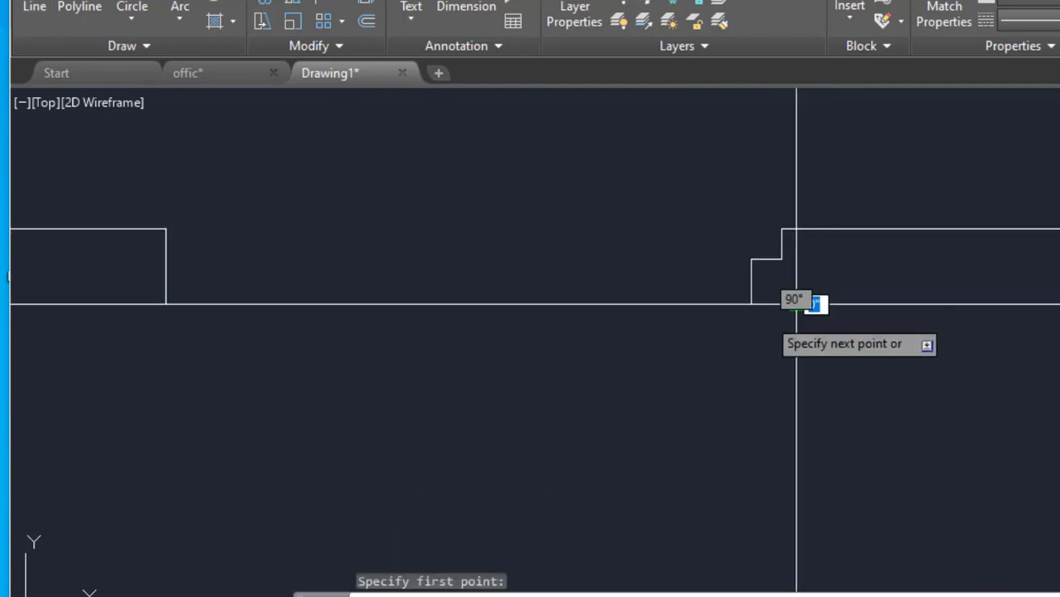
{"action": "right_click", "coordinate": [429, 237]}
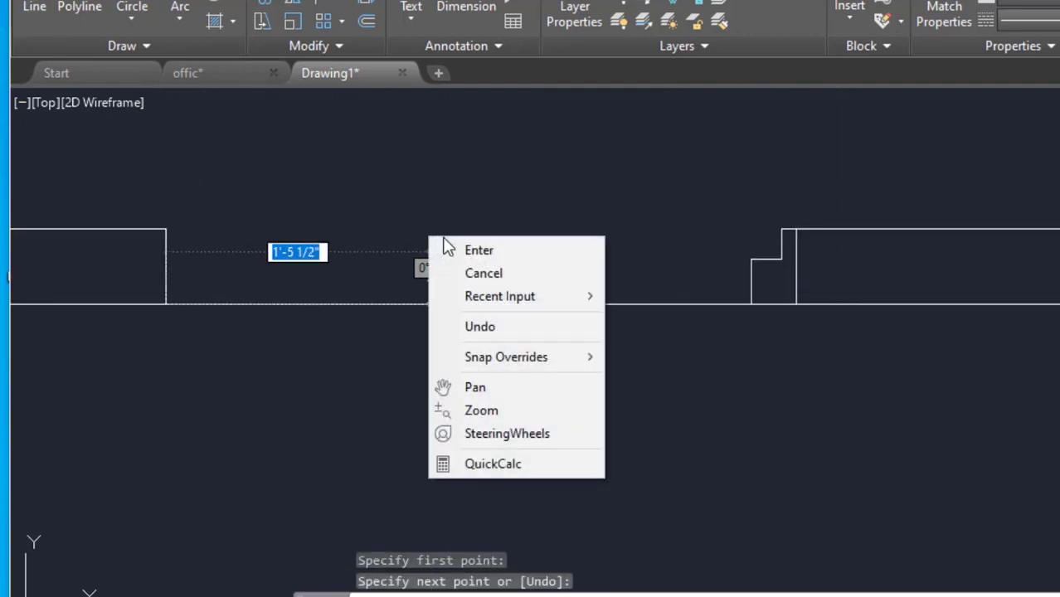
{"action": "left_click", "coordinate": [478, 250]}
{"action": "scroll", "coordinate": [664, 354], "scroll_direction": "down", "scroll_amount": 2}
{"action": "type", "text": "MI"}
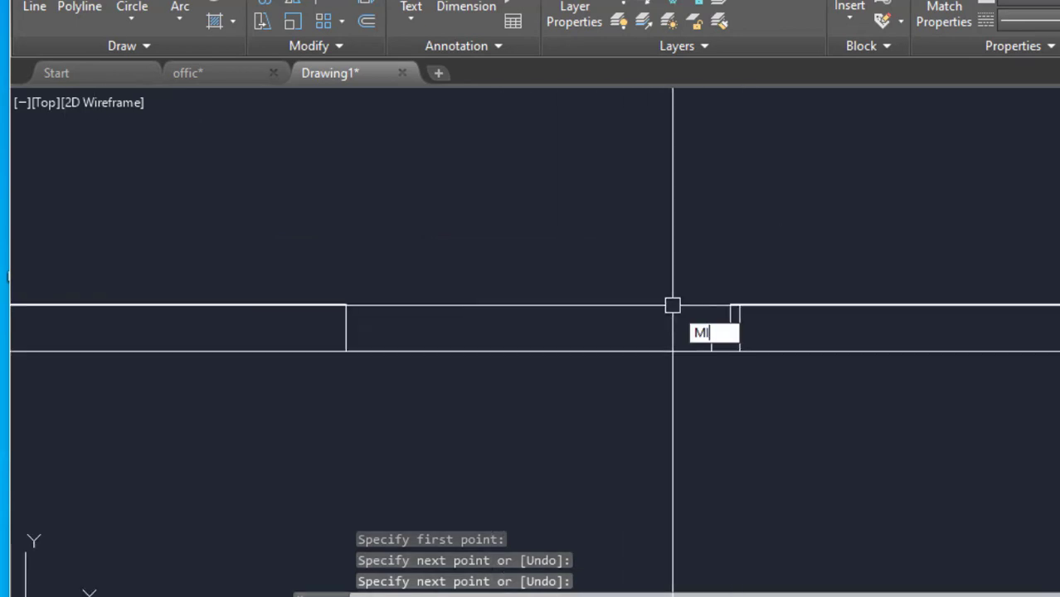
- Mirror the six-line stepped jamb about the opening's midpoint, keeping the original
{"action": "key", "text": "Return"}
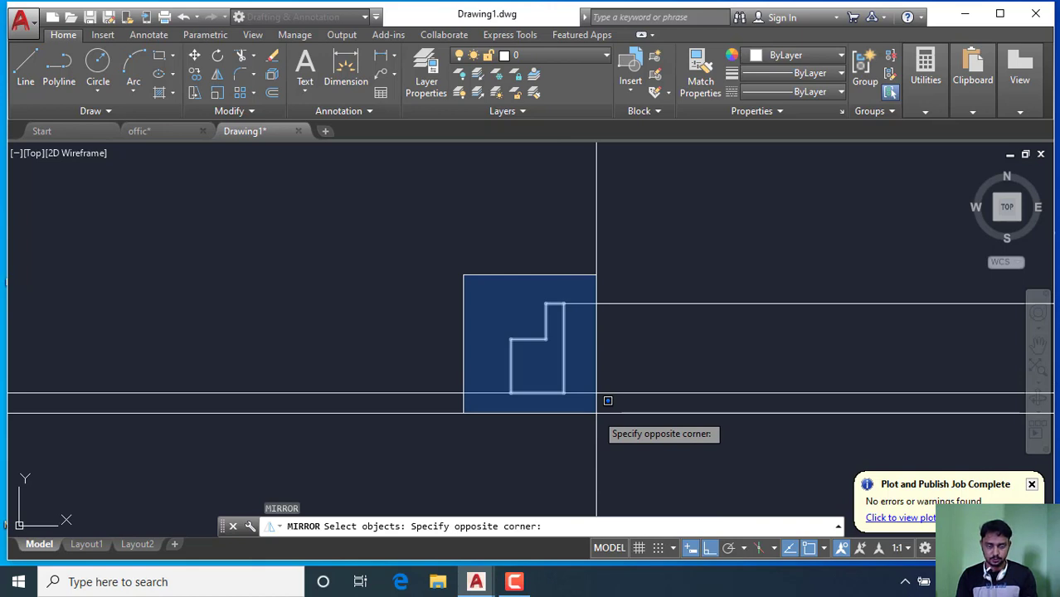
{"action": "left_click", "coordinate": [596, 412]}
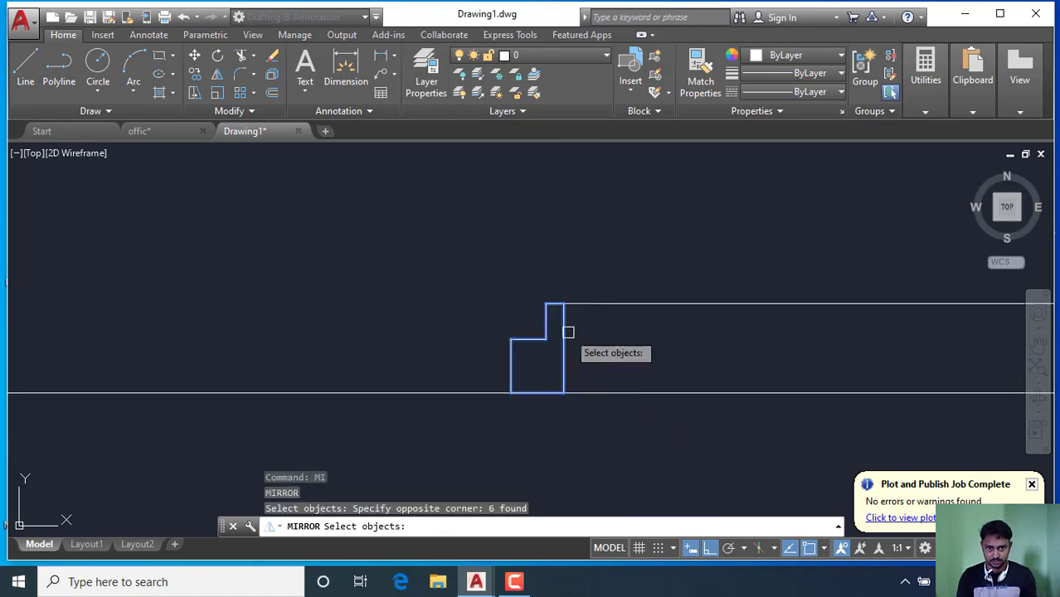
{"action": "scroll", "coordinate": [568, 332], "scroll_direction": "down", "scroll_amount": 1}
{"action": "key", "text": "Return"}
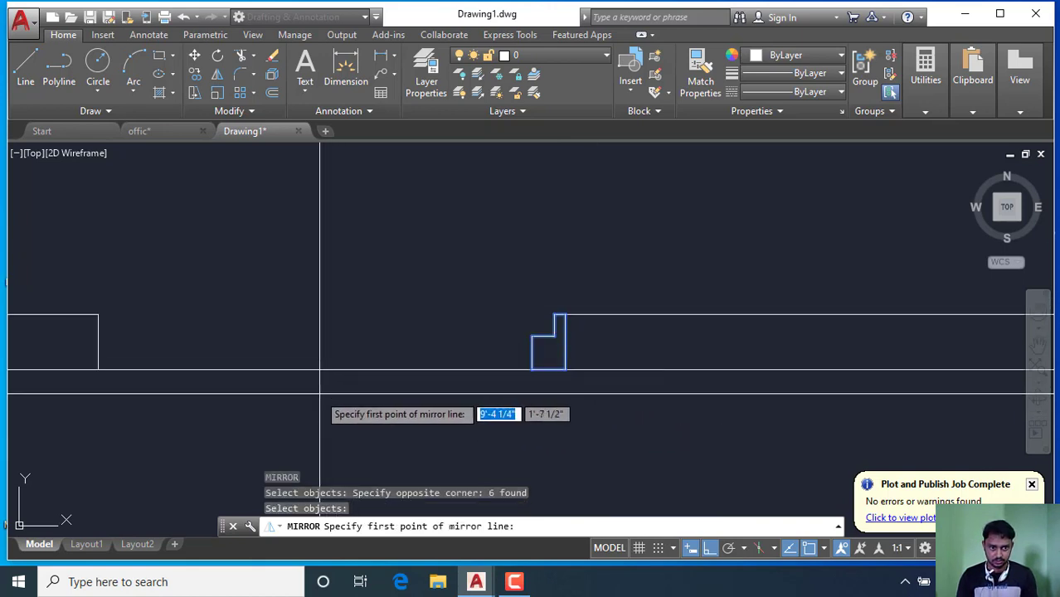
{"action": "scroll", "coordinate": [331, 371], "scroll_direction": "down", "scroll_amount": 1}
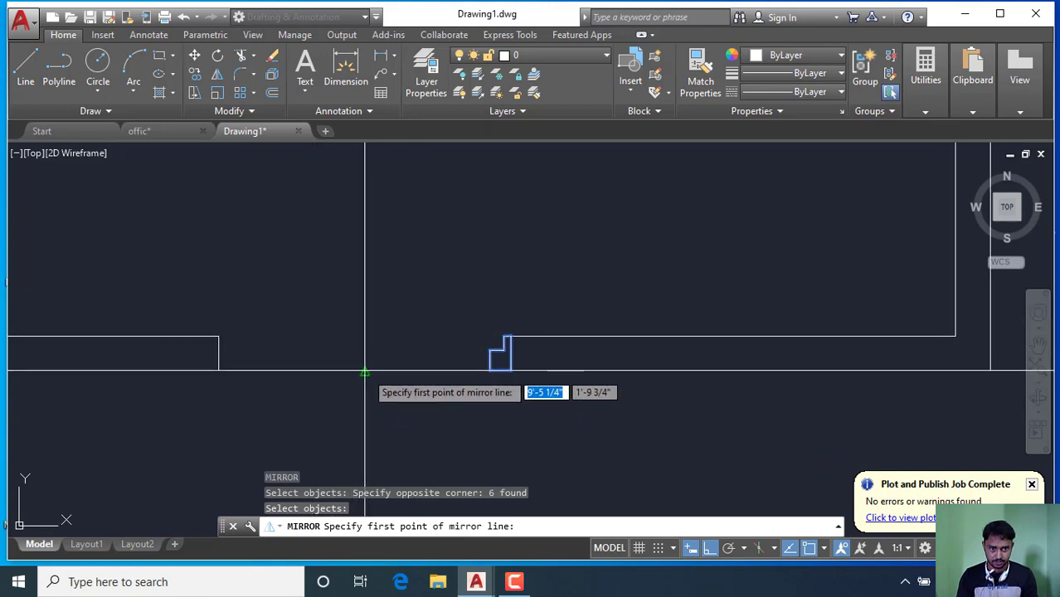
{"action": "left_click", "coordinate": [365, 371]}
{"action": "left_click", "coordinate": [374, 420]}
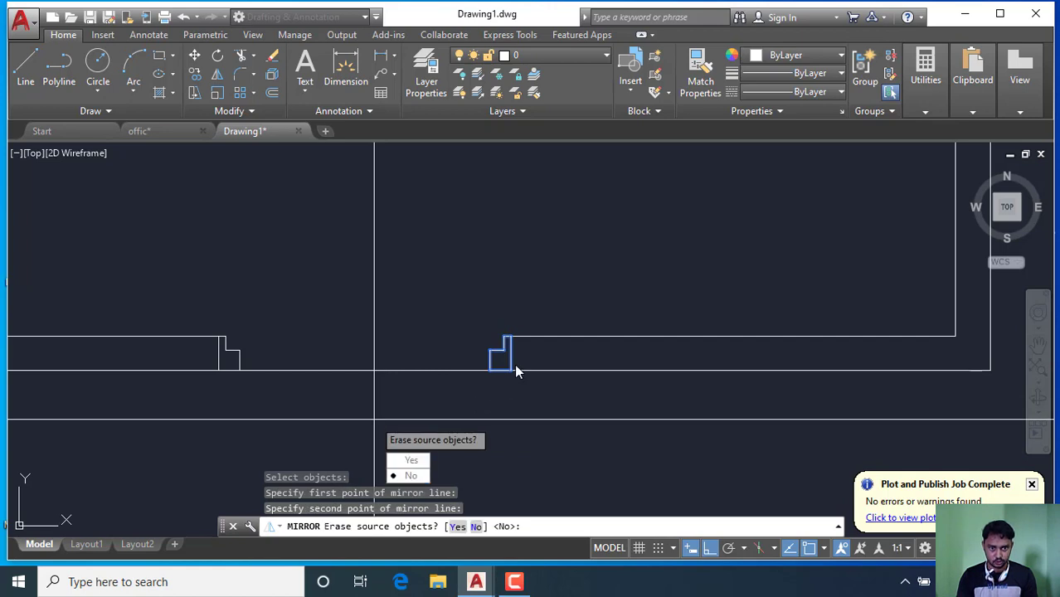
{"action": "left_click", "coordinate": [412, 476]}
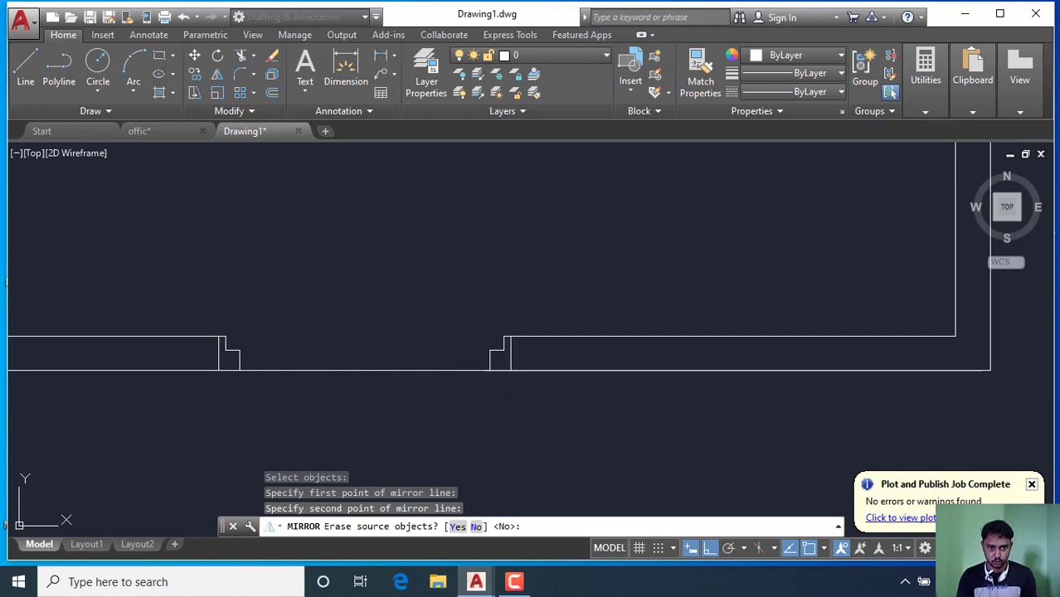
{"action": "left_click", "coordinate": [325, 371]}
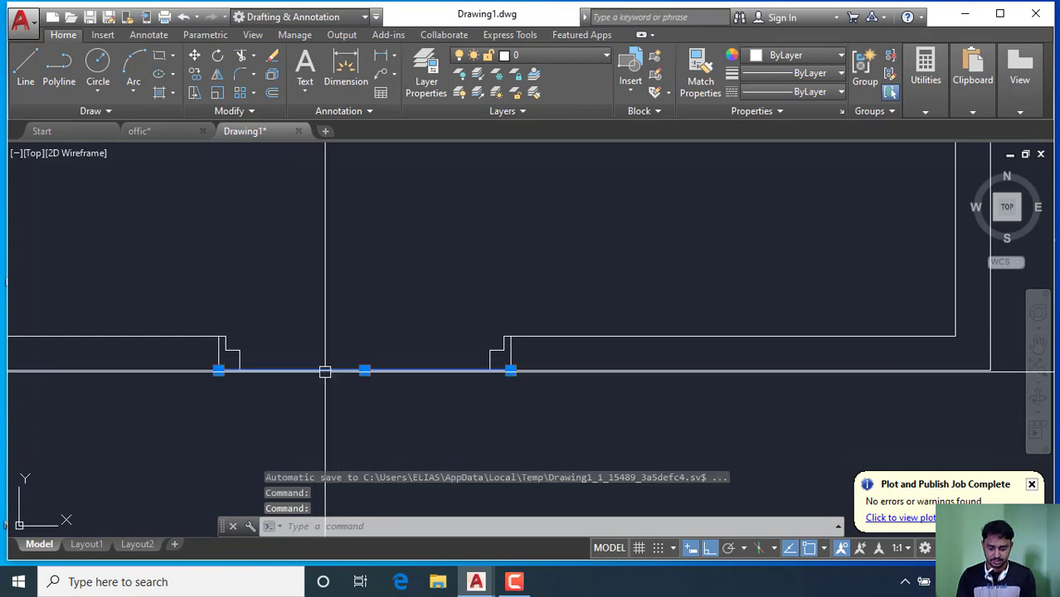
- Erase the line across the door opening
{"action": "key", "text": "Delete"}
{"action": "scroll", "coordinate": [444, 322], "scroll_direction": "down", "scroll_amount": 3}
{"action": "scroll", "coordinate": [399, 338], "scroll_direction": "up", "scroll_amount": 2}
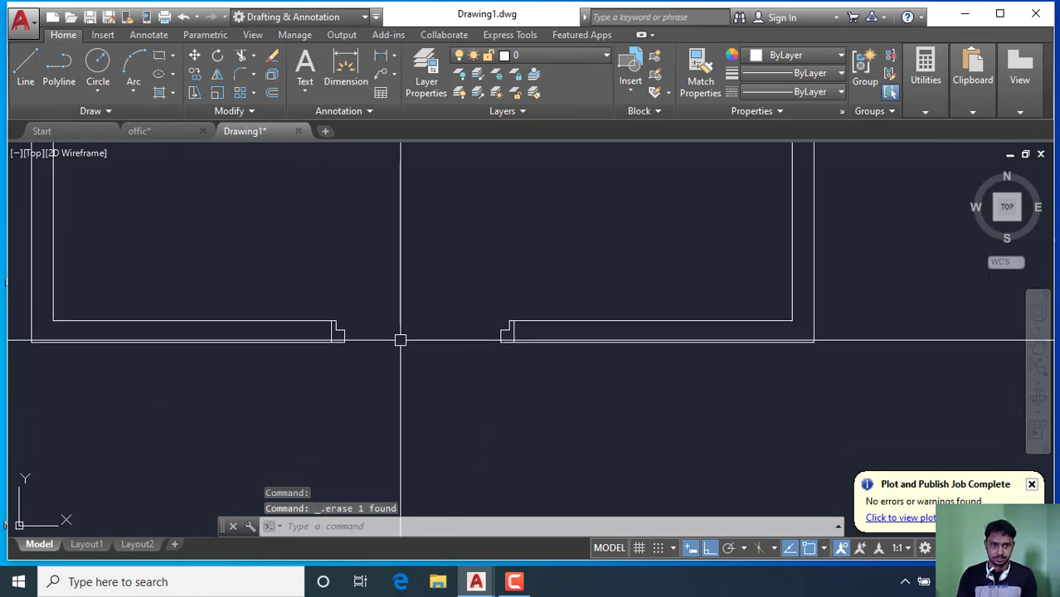
{"action": "scroll", "coordinate": [392, 327], "scroll_direction": "down", "scroll_amount": 2}
- Draw a circle centred on the left door jamb with radius reaching the right jamb
{"action": "left_click", "coordinate": [97, 75]}
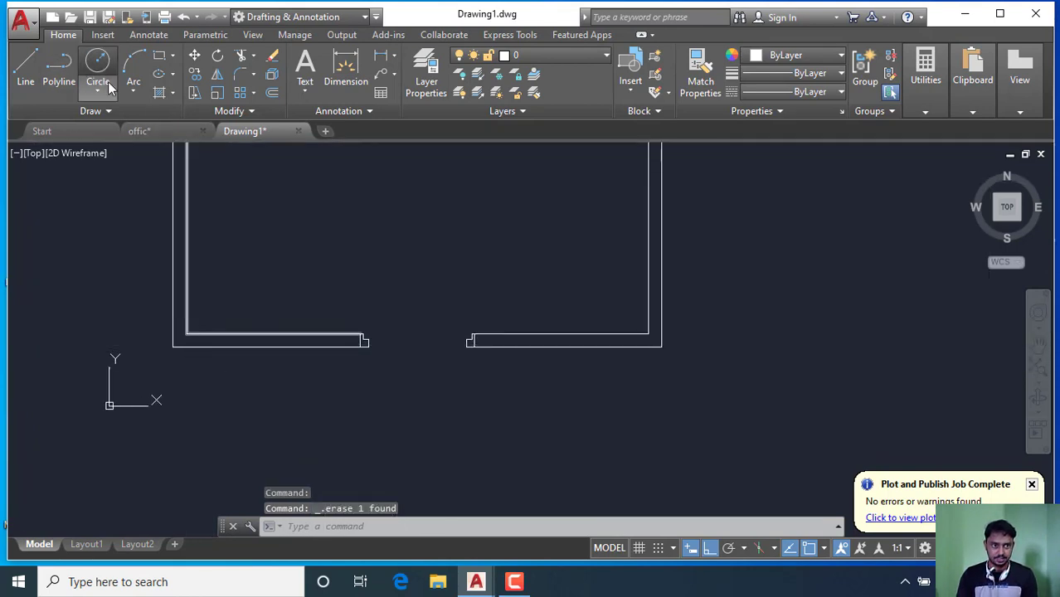
{"action": "left_click", "coordinate": [364, 338]}
{"action": "scroll", "coordinate": [369, 348], "scroll_direction": "up", "scroll_amount": 4}
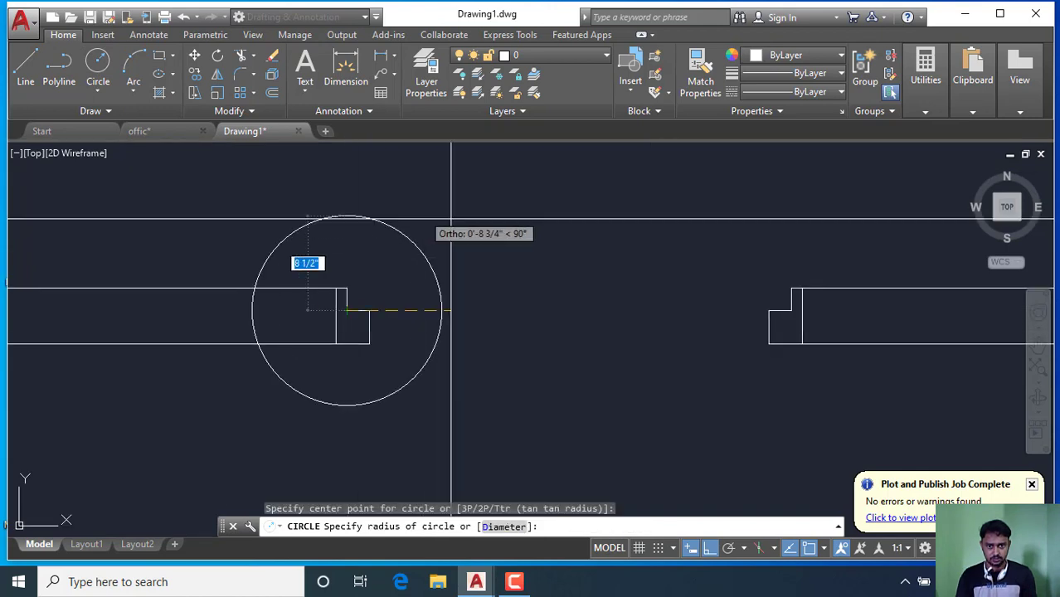
{"action": "scroll", "coordinate": [784, 303], "scroll_direction": "up", "scroll_amount": 1}
{"action": "scroll", "coordinate": [789, 289], "scroll_direction": "up", "scroll_amount": 1}
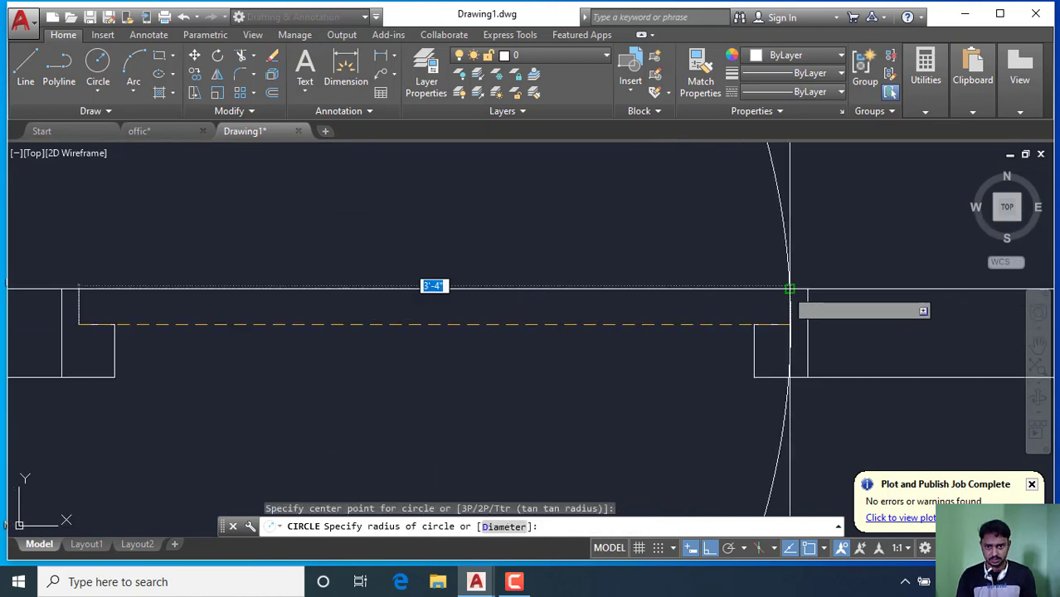
{"action": "left_click", "coordinate": [789, 289]}
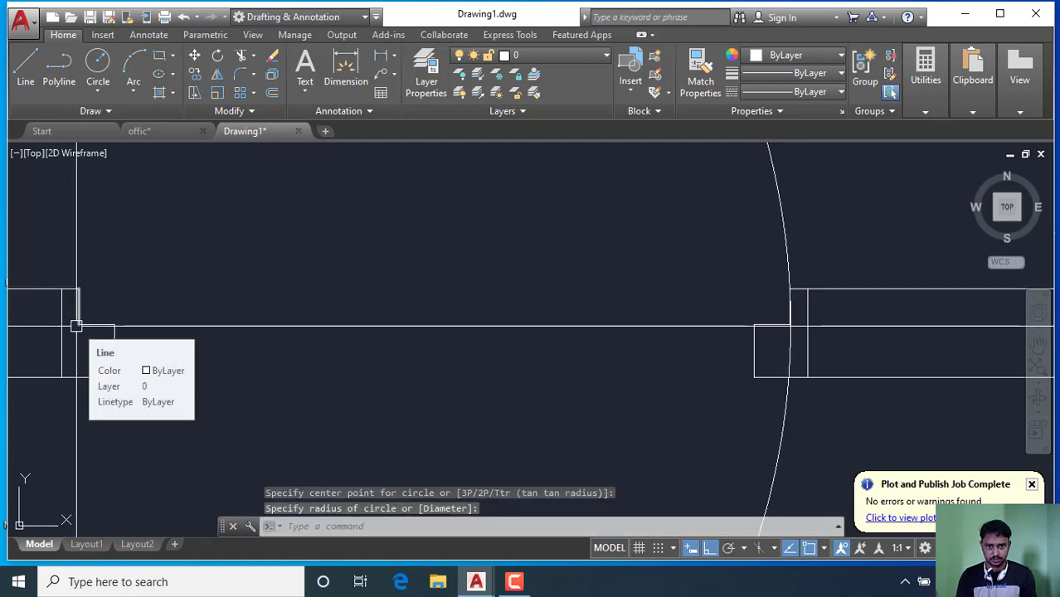
{"action": "scroll", "coordinate": [599, 333], "scroll_direction": "down", "scroll_amount": 3}
{"action": "scroll", "coordinate": [530, 315], "scroll_direction": "down", "scroll_amount": 2}
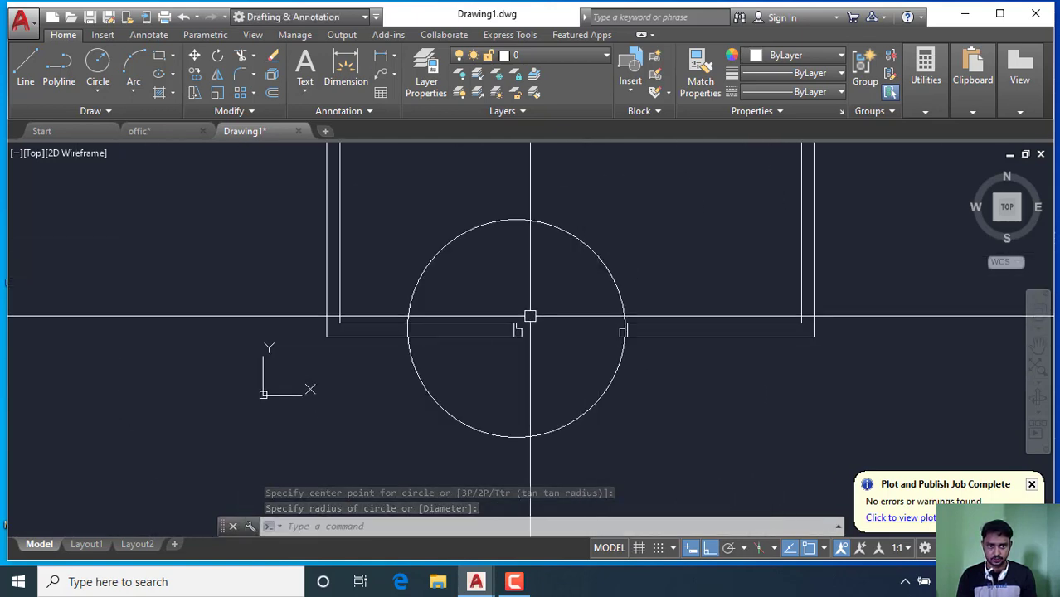
{"action": "scroll", "coordinate": [514, 331], "scroll_direction": "up", "scroll_amount": 2}
- Extend the jamb edge up to the circle to form the door leaf
{"action": "type", "text": "E"}
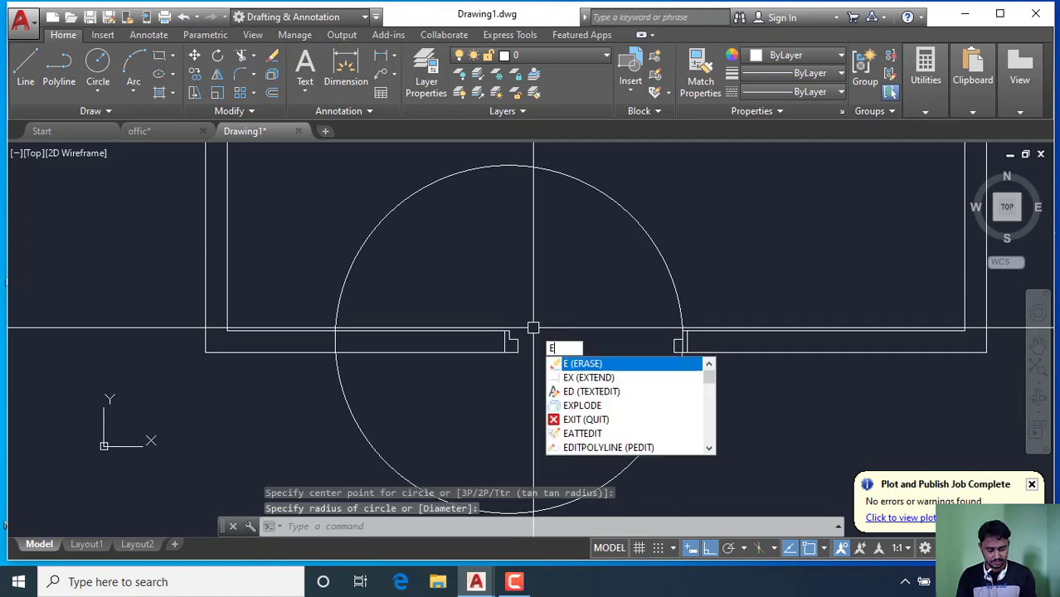
{"action": "key", "text": "Return"}
{"action": "key", "text": "Return"}
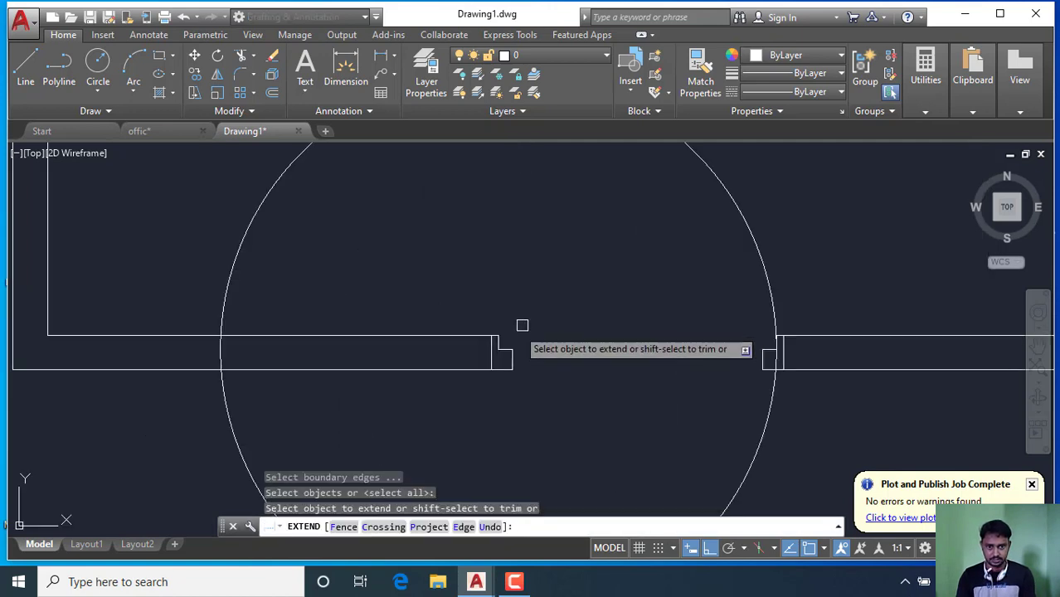
{"action": "scroll", "coordinate": [523, 325], "scroll_direction": "up", "scroll_amount": 2}
{"action": "scroll", "coordinate": [501, 342], "scroll_direction": "up", "scroll_amount": 2}
{"action": "left_click", "coordinate": [485, 343]}
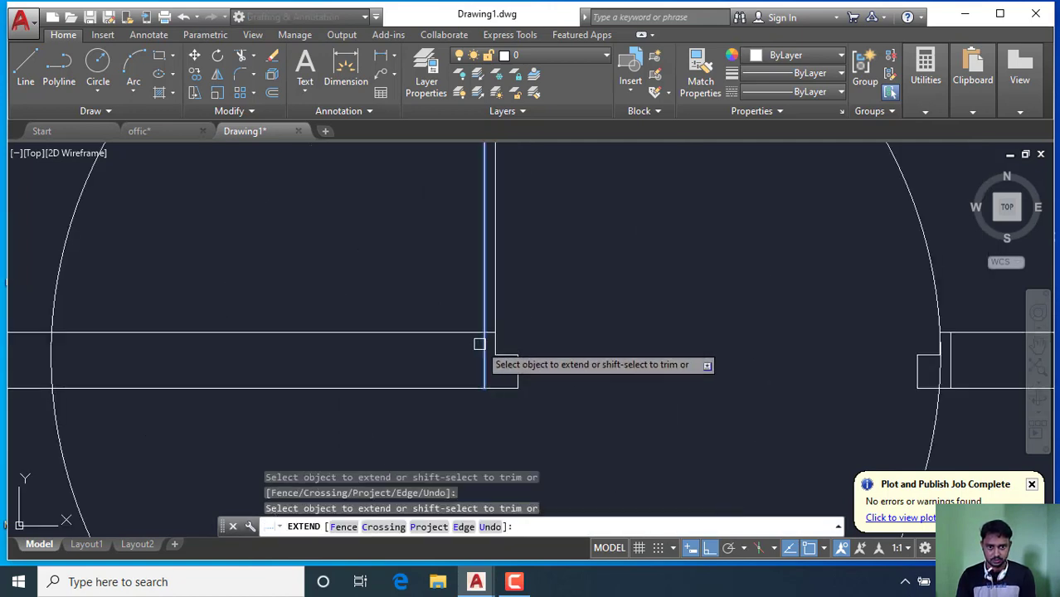
{"action": "scroll", "coordinate": [468, 360], "scroll_direction": "down", "scroll_amount": 2}
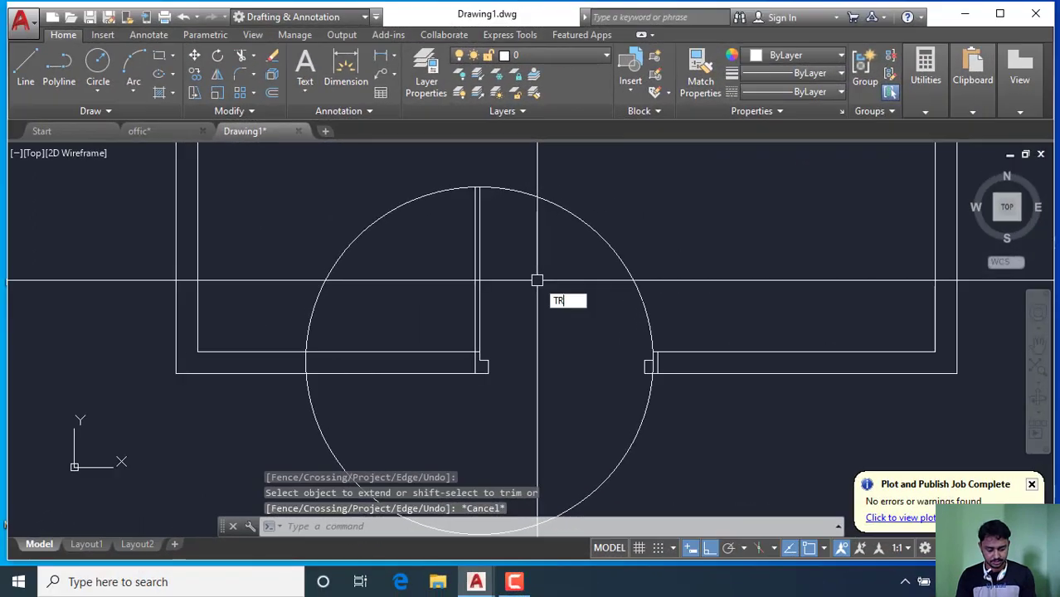
- Trim away the circle's upper-left part and the arc piece beside the right jamb
{"action": "key", "text": "Return"}
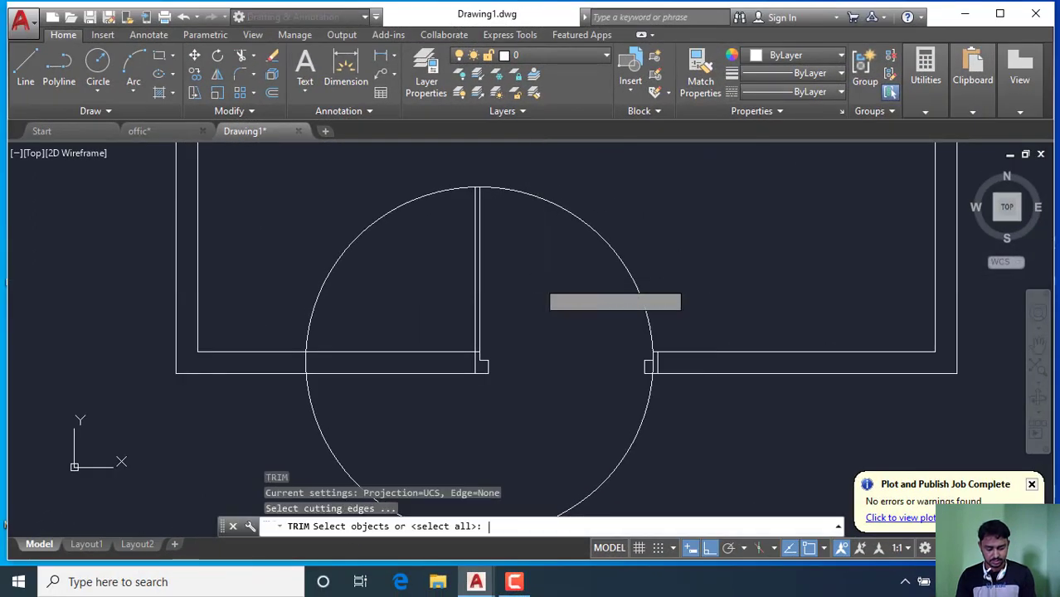
{"action": "key", "text": "Return"}
{"action": "left_click", "coordinate": [371, 220]}
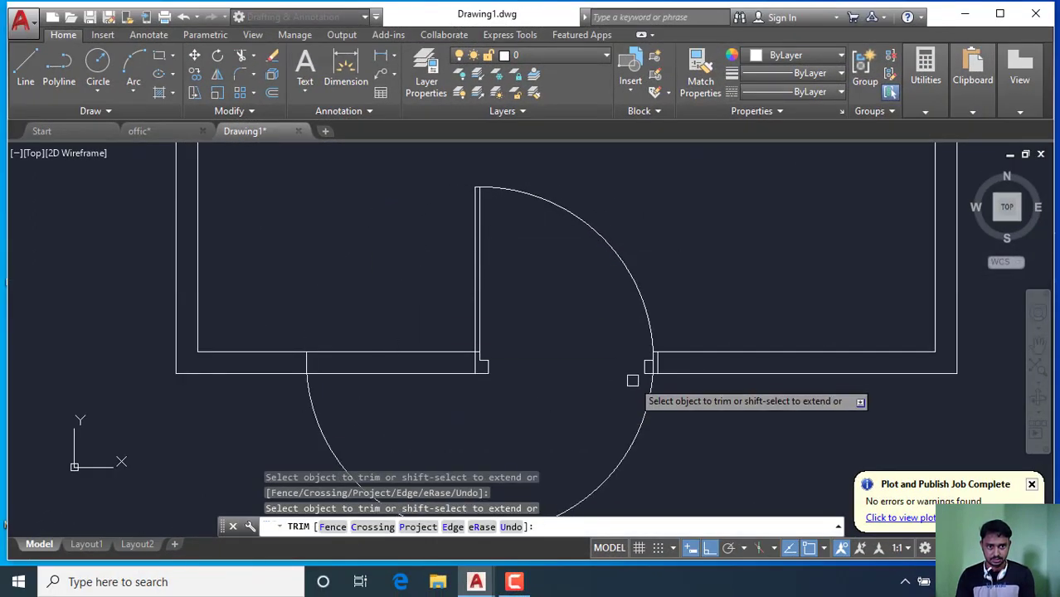
{"action": "scroll", "coordinate": [638, 373], "scroll_direction": "up", "scroll_amount": 3}
{"action": "scroll", "coordinate": [651, 377], "scroll_direction": "up", "scroll_amount": 4}
{"action": "left_click", "coordinate": [668, 381]}
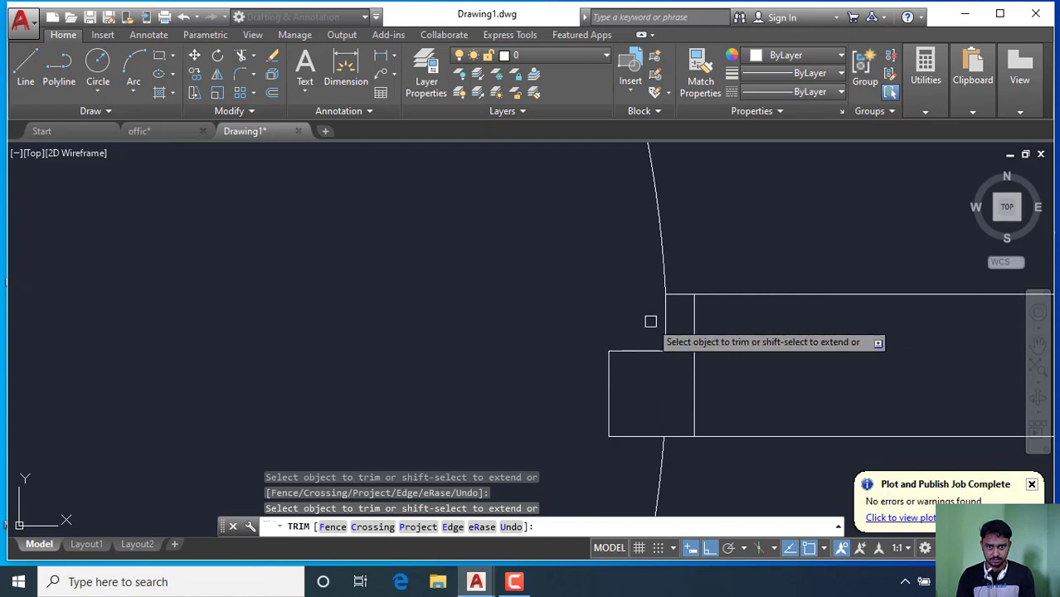
{"action": "scroll", "coordinate": [688, 496], "scroll_direction": "down", "scroll_amount": 3}
{"action": "scroll", "coordinate": [688, 498], "scroll_direction": "down", "scroll_amount": 2}
{"action": "scroll", "coordinate": [643, 474], "scroll_direction": "down", "scroll_amount": 2}
{"action": "key", "text": "Escape"}
- Delete the leftover lower arc and select the remaining quarter-circle door swing
{"action": "left_click", "coordinate": [634, 476]}
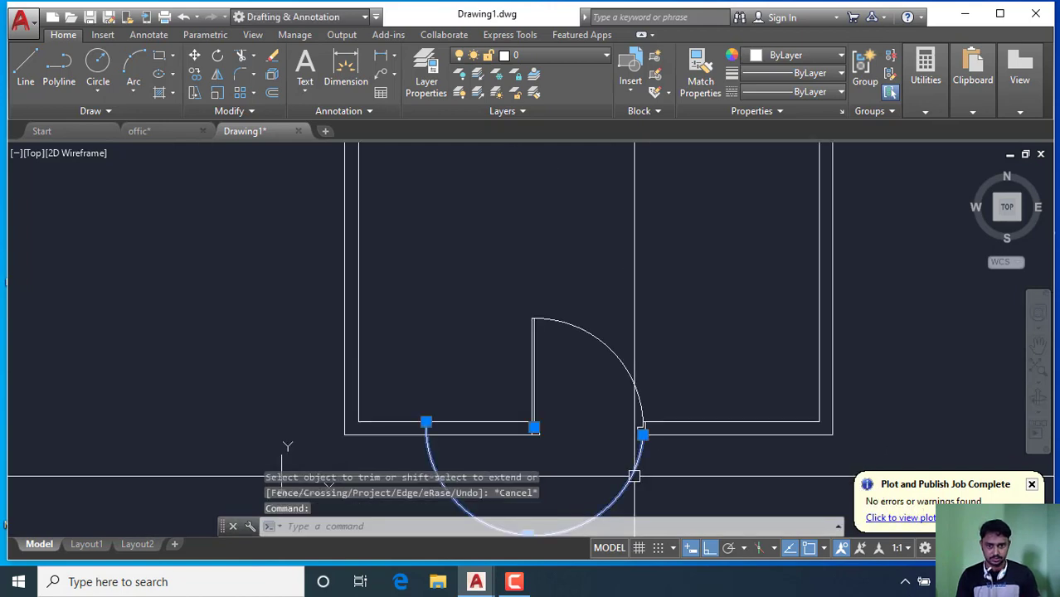
{"action": "key", "text": "Delete"}
{"action": "scroll", "coordinate": [510, 334], "scroll_direction": "down", "scroll_amount": 3}
{"action": "scroll", "coordinate": [541, 351], "scroll_direction": "up", "scroll_amount": 3}
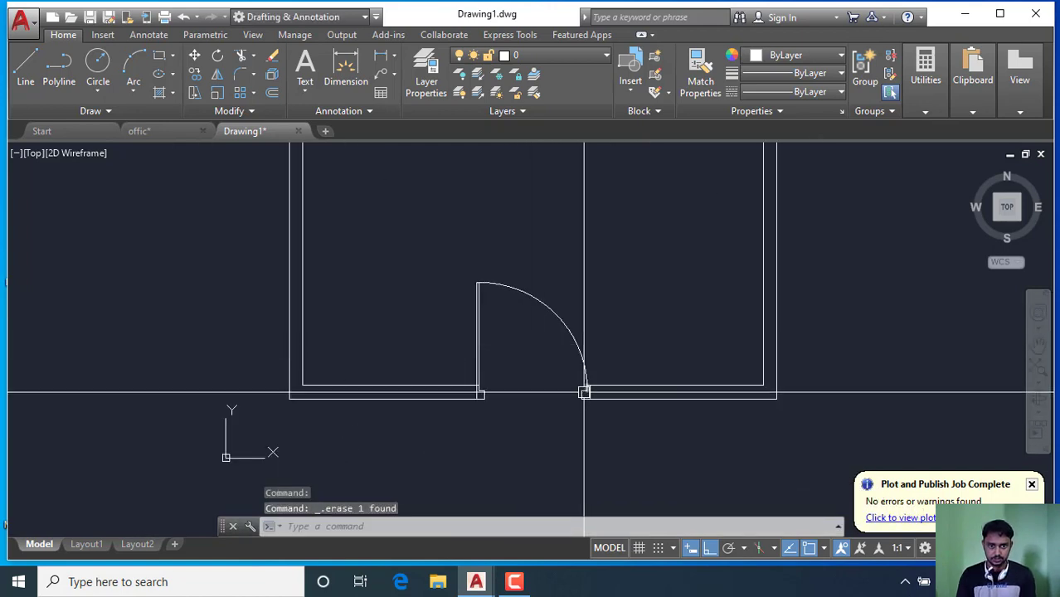
{"action": "scroll", "coordinate": [615, 417], "scroll_direction": "up", "scroll_amount": 4}
{"action": "left_click", "coordinate": [616, 433]}
{"action": "left_click", "coordinate": [458, 197]}
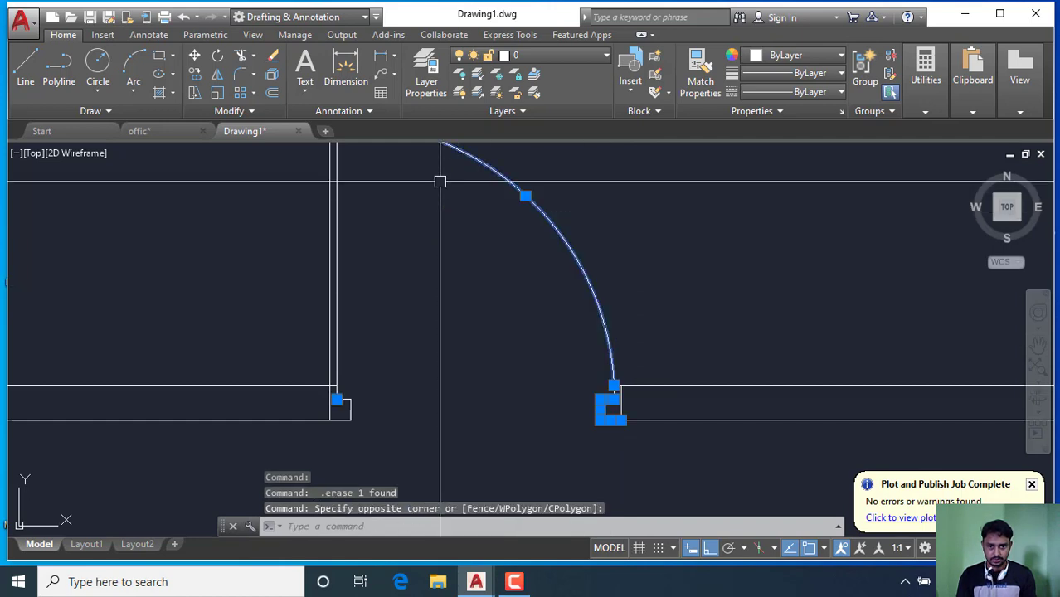
{"action": "scroll", "coordinate": [552, 295], "scroll_direction": "down", "scroll_amount": 2}
{"action": "scroll", "coordinate": [454, 331], "scroll_direction": "up", "scroll_amount": 4}
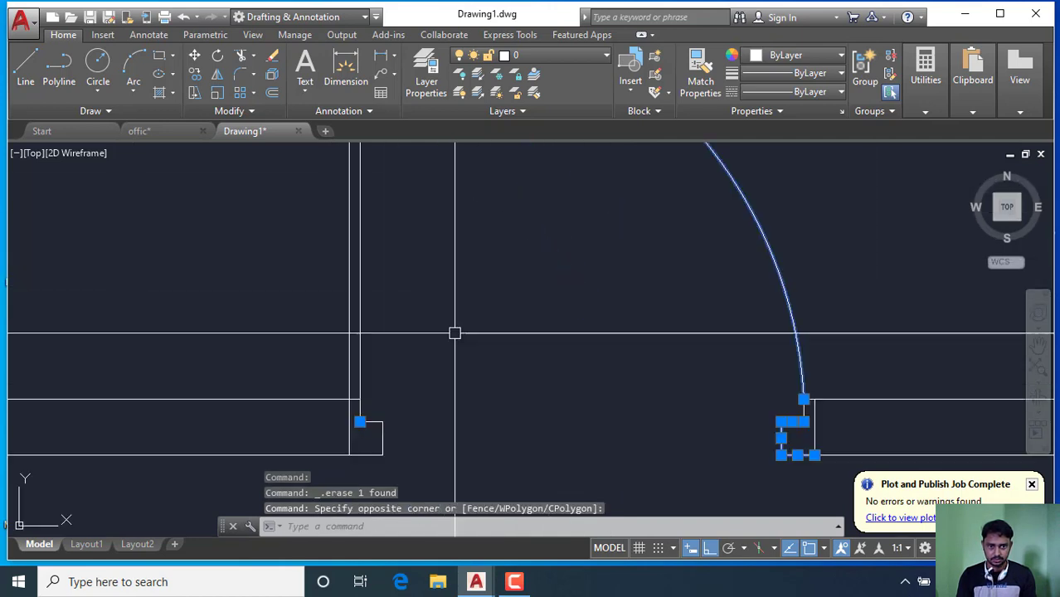
- Select the door leaf, swing arc, left jamb, right jamb lines and connecting jamb line
{"action": "left_click", "coordinate": [410, 465]}
{"action": "left_click", "coordinate": [369, 373]}
{"action": "scroll", "coordinate": [399, 397], "scroll_direction": "down", "scroll_amount": 4}
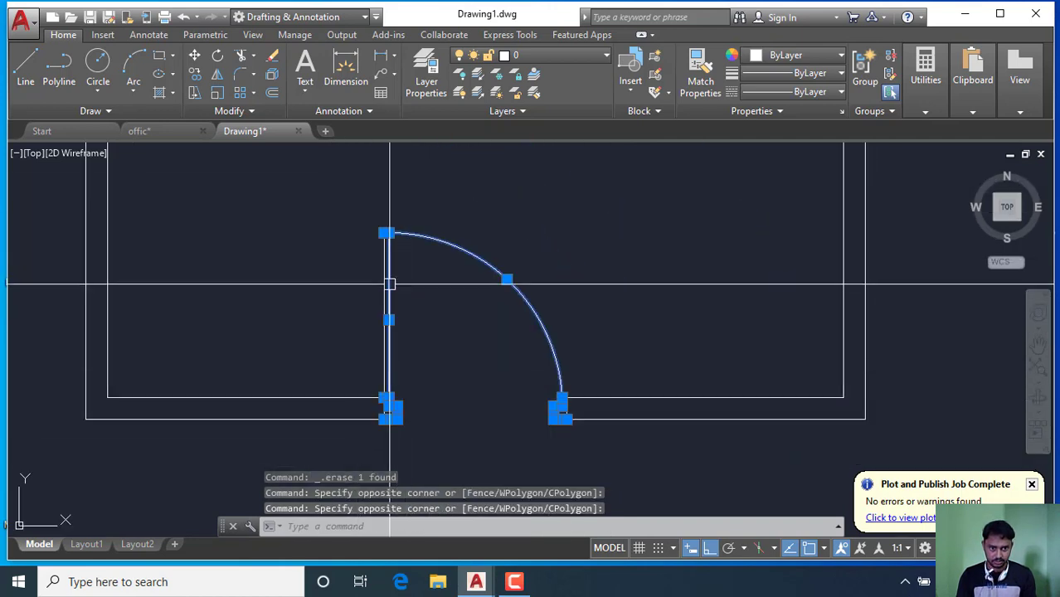
{"action": "scroll", "coordinate": [578, 397], "scroll_direction": "up", "scroll_amount": 4}
{"action": "scroll", "coordinate": [566, 413], "scroll_direction": "up", "scroll_amount": 2}
{"action": "scroll", "coordinate": [565, 411], "scroll_direction": "up", "scroll_amount": 2}
{"action": "left_click", "coordinate": [561, 404]}
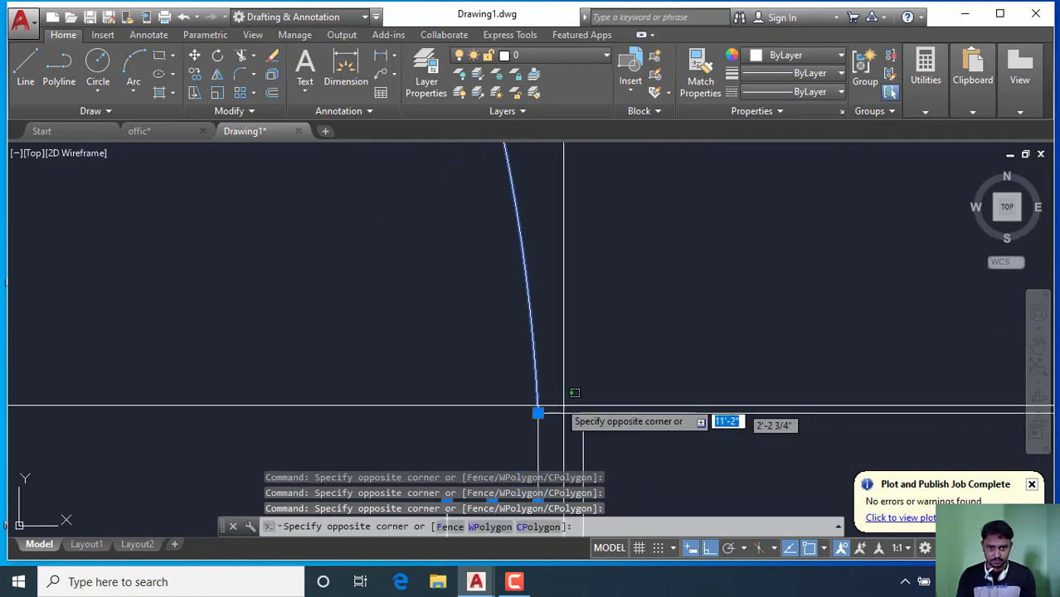
{"action": "left_click", "coordinate": [558, 411]}
{"action": "scroll", "coordinate": [525, 320], "scroll_direction": "down", "scroll_amount": 2}
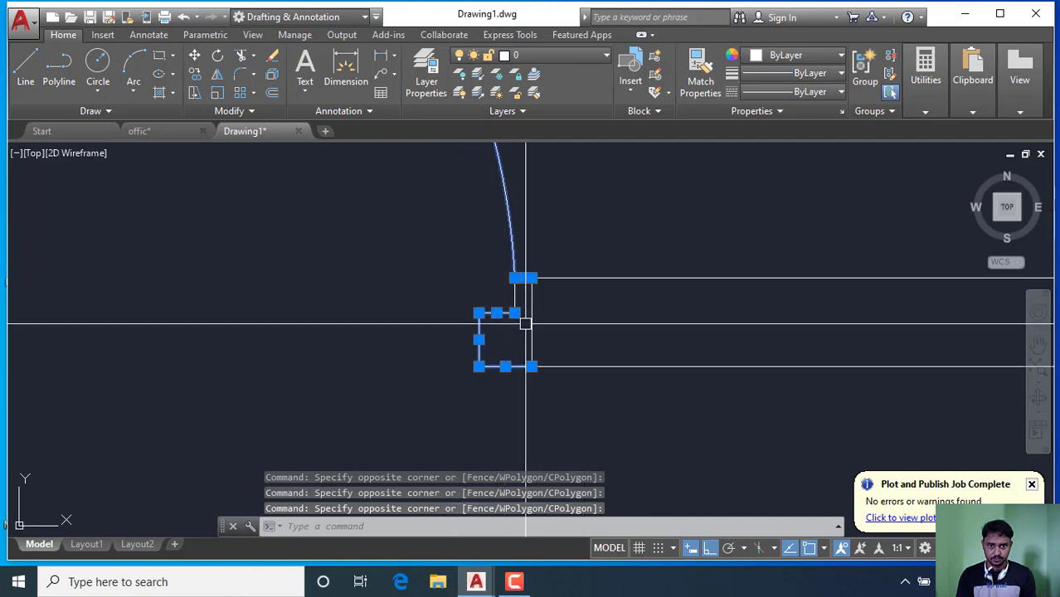
{"action": "scroll", "coordinate": [515, 295], "scroll_direction": "down", "scroll_amount": 2}
{"action": "left_click", "coordinate": [524, 305]}
{"action": "scroll", "coordinate": [442, 308], "scroll_direction": "down", "scroll_amount": 2}
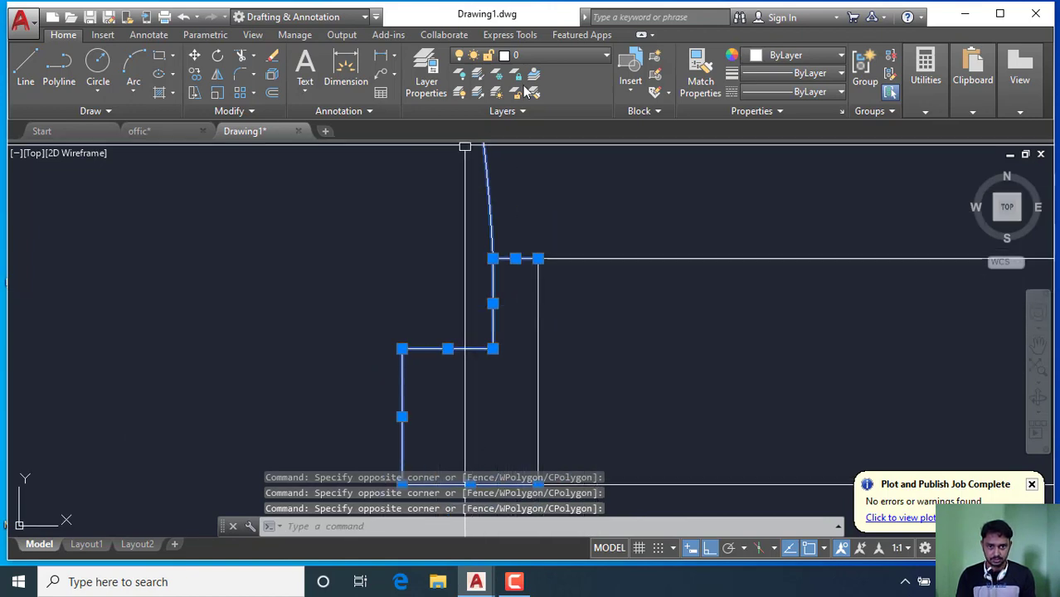
- Set the selected door parts' colour to Red and clear the selection
{"action": "left_click", "coordinate": [802, 56]}
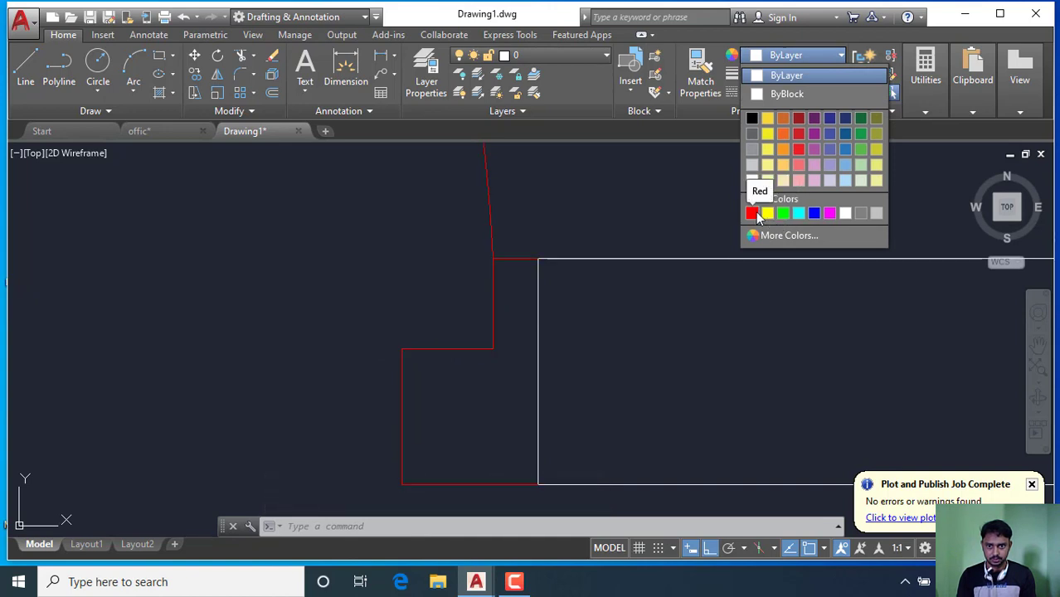
{"action": "left_click", "coordinate": [752, 215]}
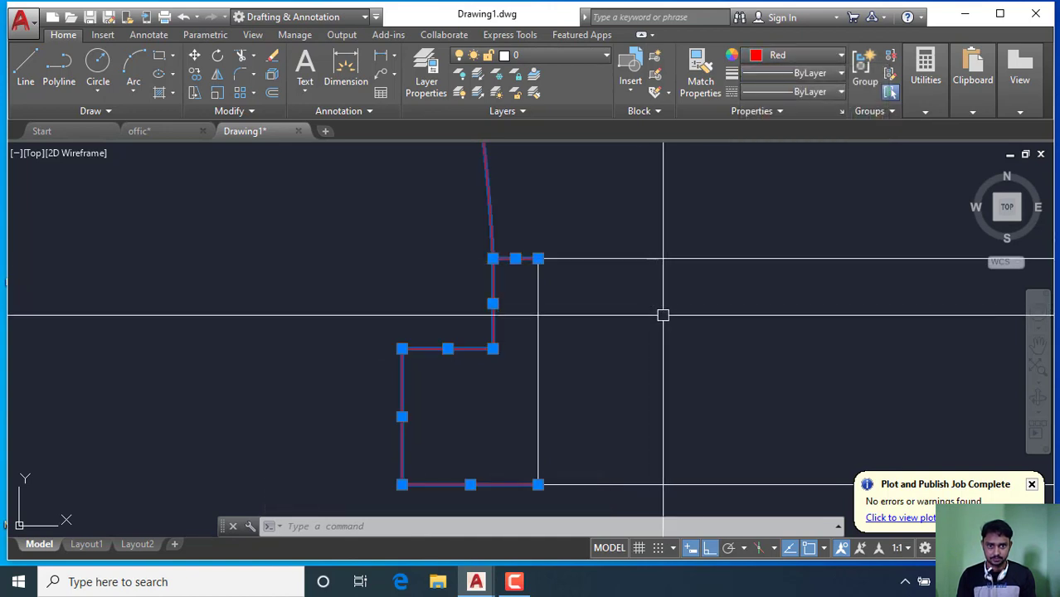
{"action": "key", "text": "Escape"}
{"action": "scroll", "coordinate": [544, 320], "scroll_direction": "up", "scroll_amount": 2}
{"action": "scroll", "coordinate": [345, 313], "scroll_direction": "up", "scroll_amount": 2}
{"action": "scroll", "coordinate": [345, 313], "scroll_direction": "down", "scroll_amount": 2}
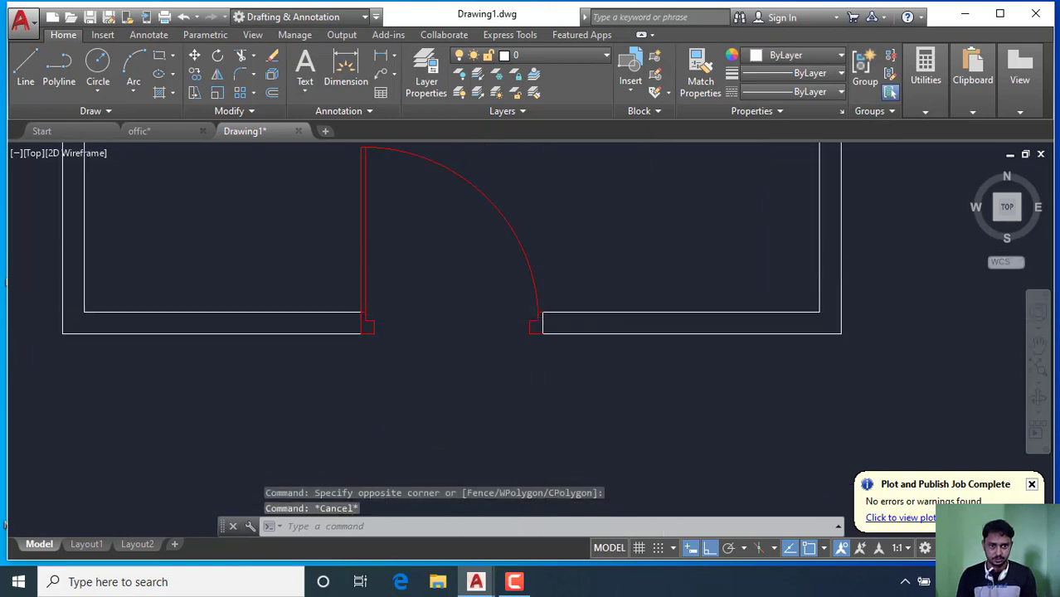
{"action": "scroll", "coordinate": [480, 215], "scroll_direction": "down", "scroll_amount": 2}
{"action": "scroll", "coordinate": [436, 320], "scroll_direction": "down", "scroll_amount": 2}
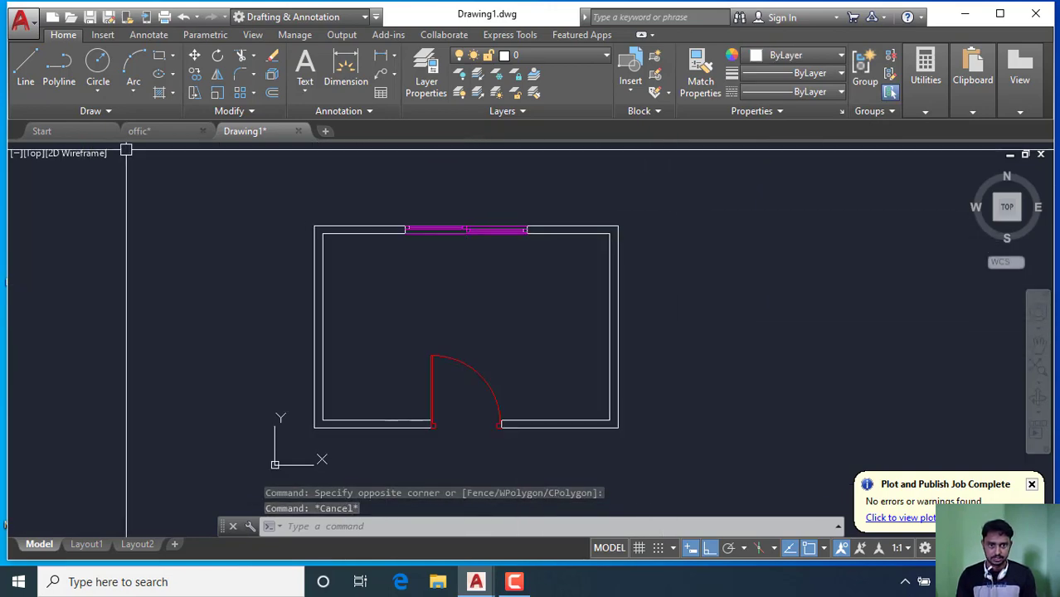
{"action": "left_click", "coordinate": [151, 131]}
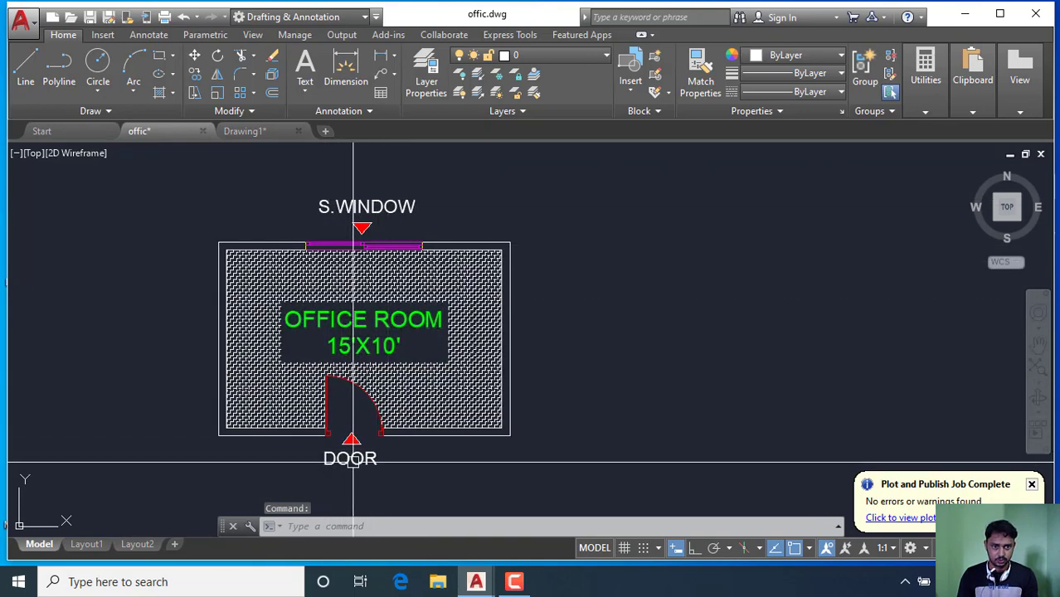
{"action": "left_click", "coordinate": [286, 132]}
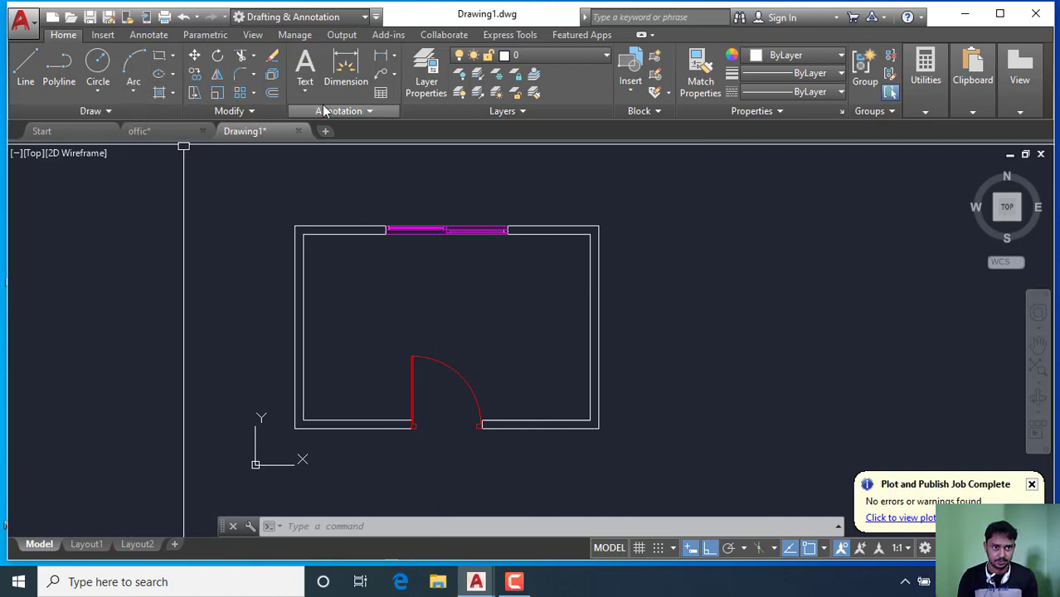
- Write the centred two-line label 'OFFICE ROOM' / '15'X10'' at 8" text height
{"action": "left_click", "coordinate": [392, 281]}
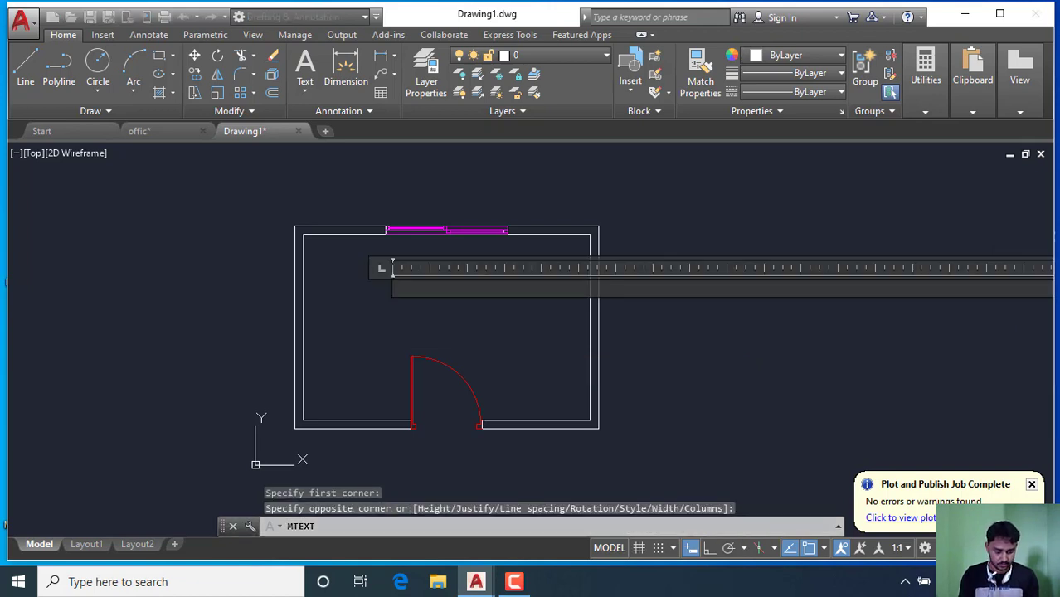
{"action": "type", "text": "OFFICE ROOM"}
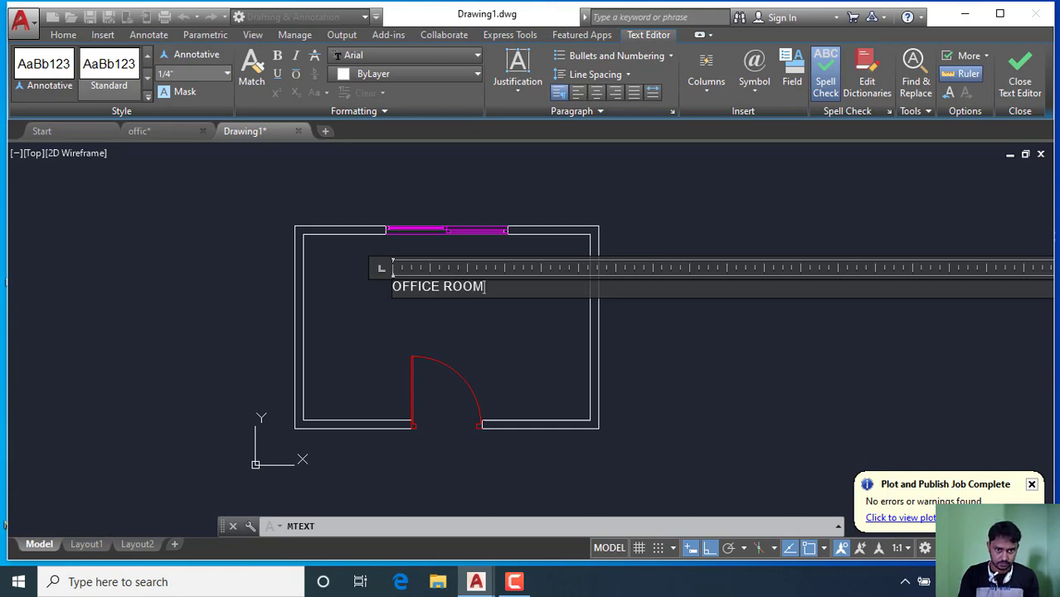
{"action": "key", "text": "Return"}
{"action": "type", "text": "15'X10'"}
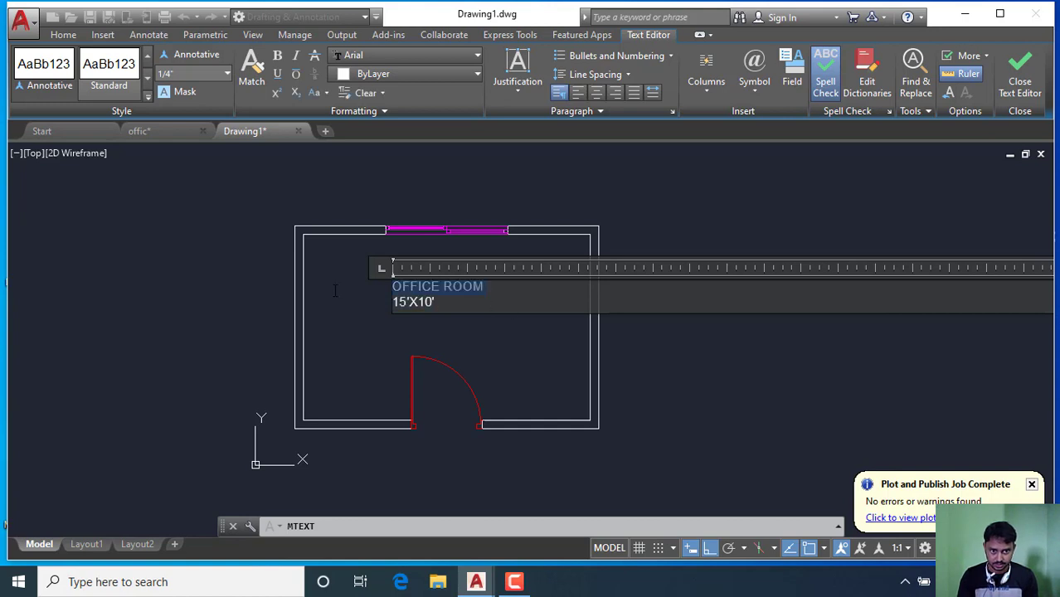
{"action": "left_click", "coordinate": [598, 92]}
{"action": "scroll", "coordinate": [332, 185], "scroll_direction": "down", "scroll_amount": 2}
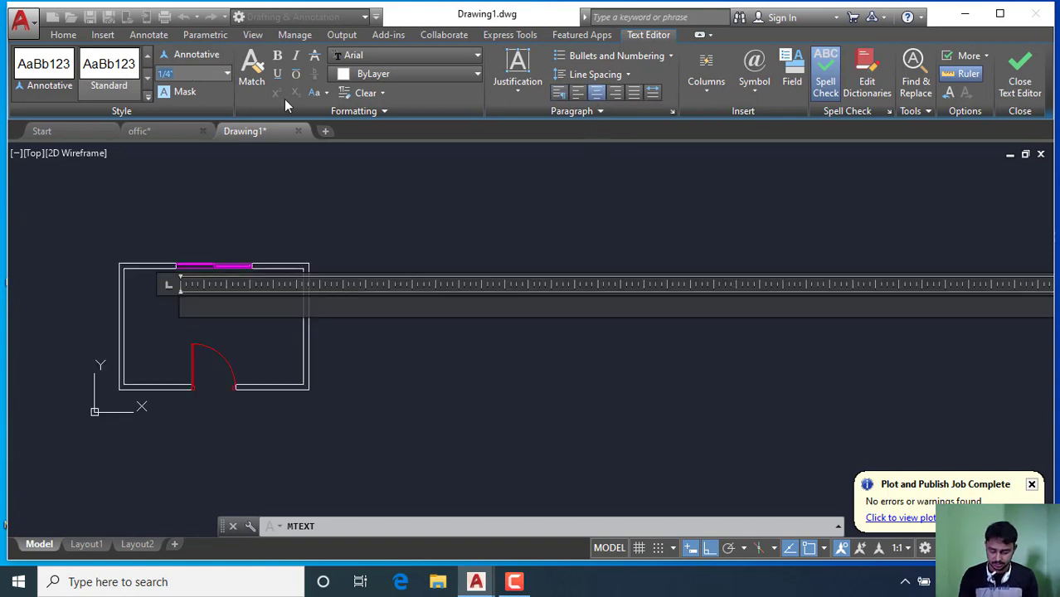
{"action": "type", "text": "8"}
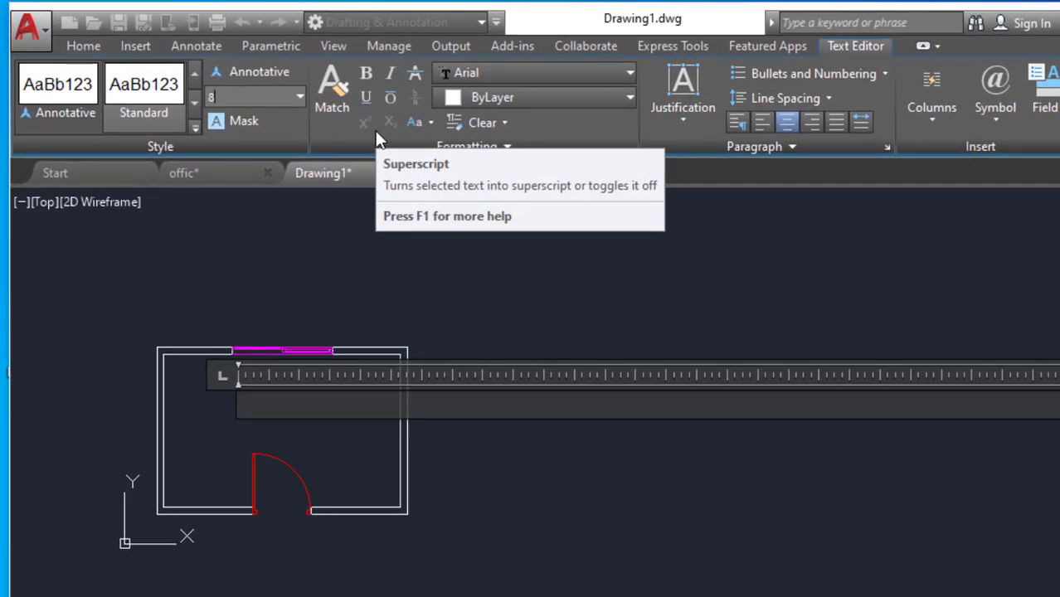
{"action": "type", "text": "\""}
{"action": "key", "text": "Return"}
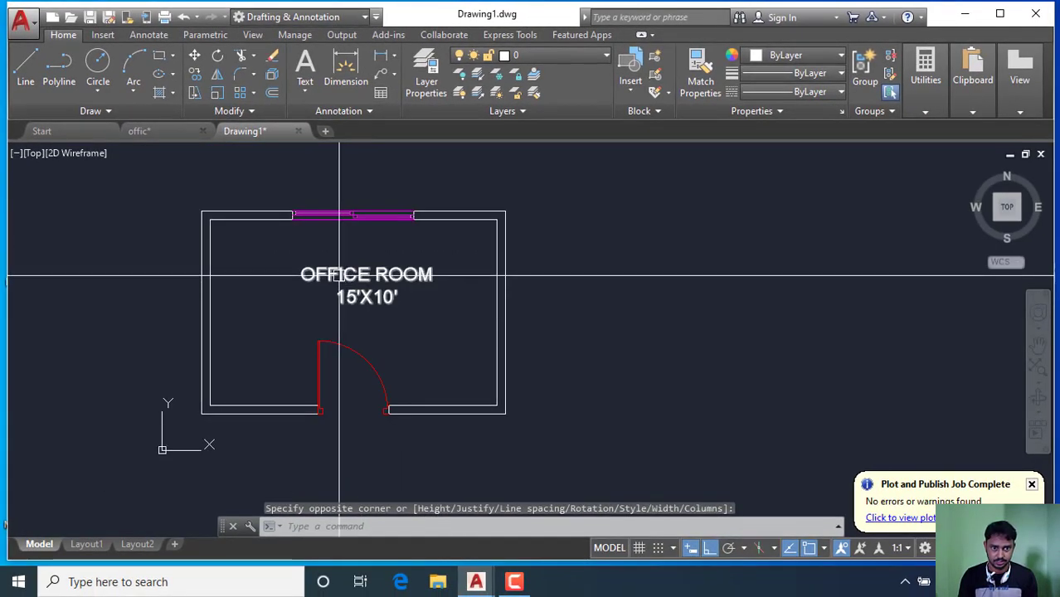
- Change the OFFICE ROOM 15'X10' label's colour to Green
{"action": "left_click", "coordinate": [350, 304]}
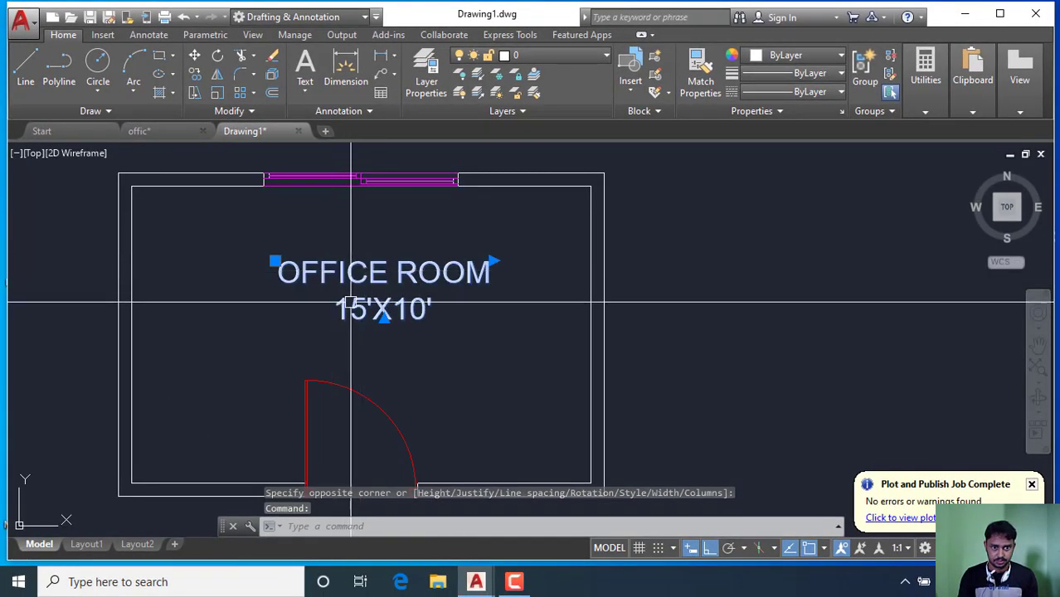
{"action": "left_click", "coordinate": [275, 261]}
{"action": "key", "text": "Escape"}
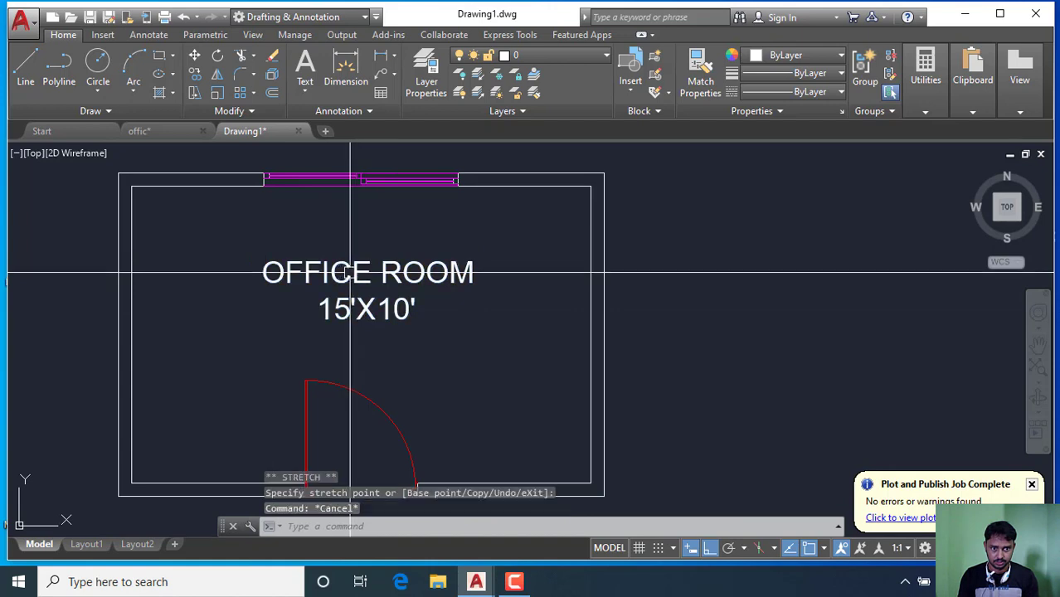
{"action": "left_click", "coordinate": [809, 57]}
{"action": "left_click", "coordinate": [784, 214]}
{"action": "key", "text": "Escape"}
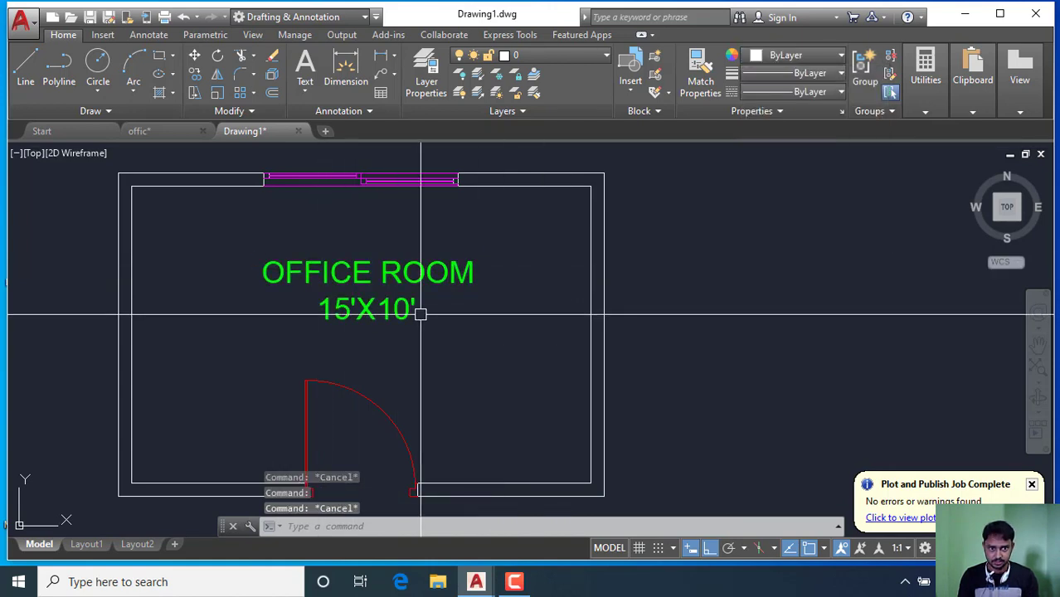
{"action": "scroll", "coordinate": [415, 332], "scroll_direction": "down", "scroll_amount": 5}
{"action": "scroll", "coordinate": [438, 316], "scroll_direction": "up", "scroll_amount": 2}
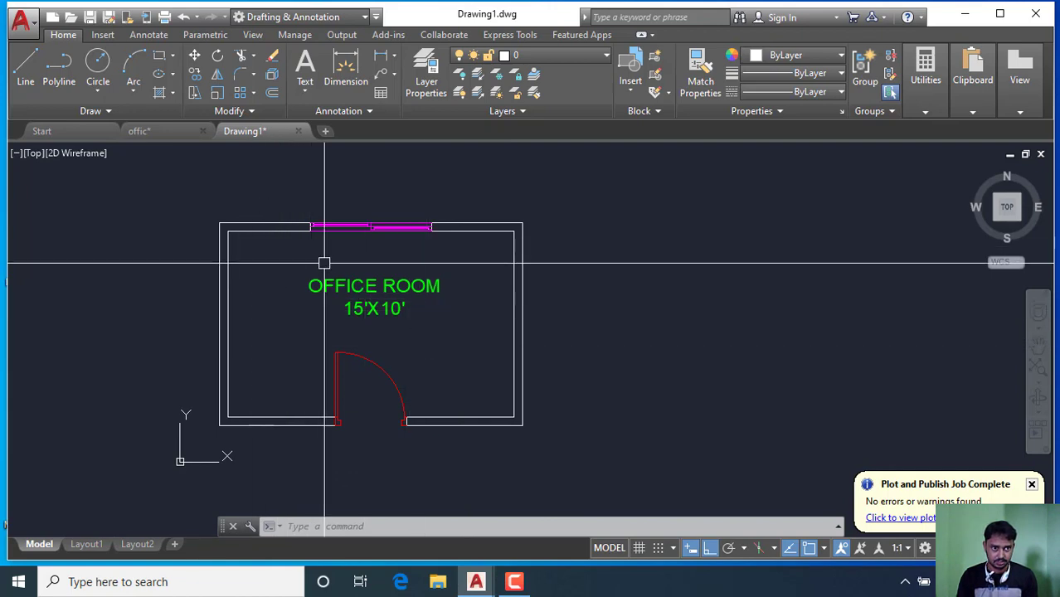
- Start a hatch with H and pick the ZIGZAG pattern from the gallery
{"action": "type", "text": "H"}
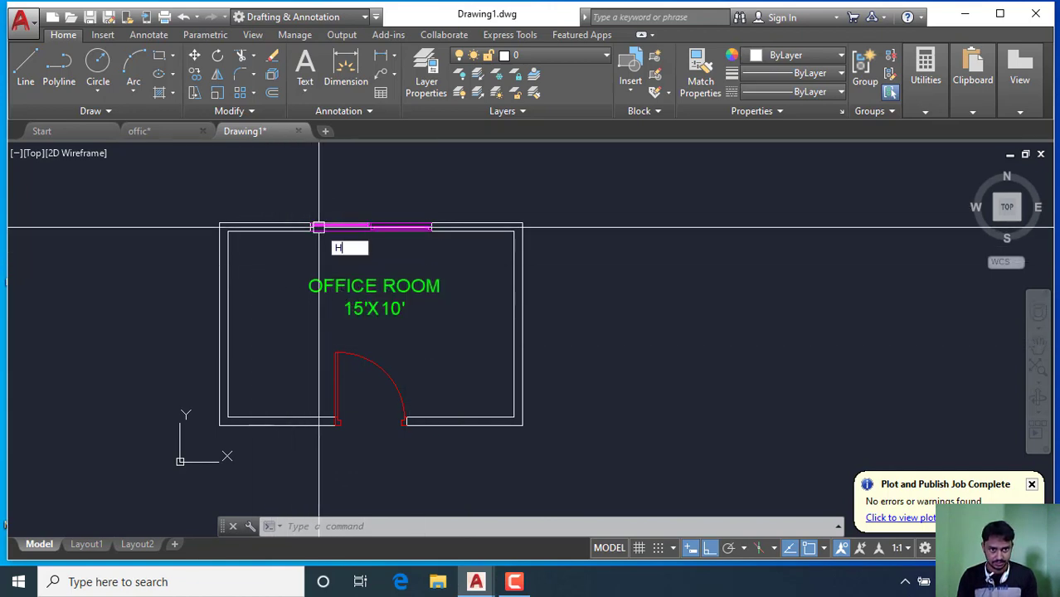
{"action": "key", "text": "Return"}
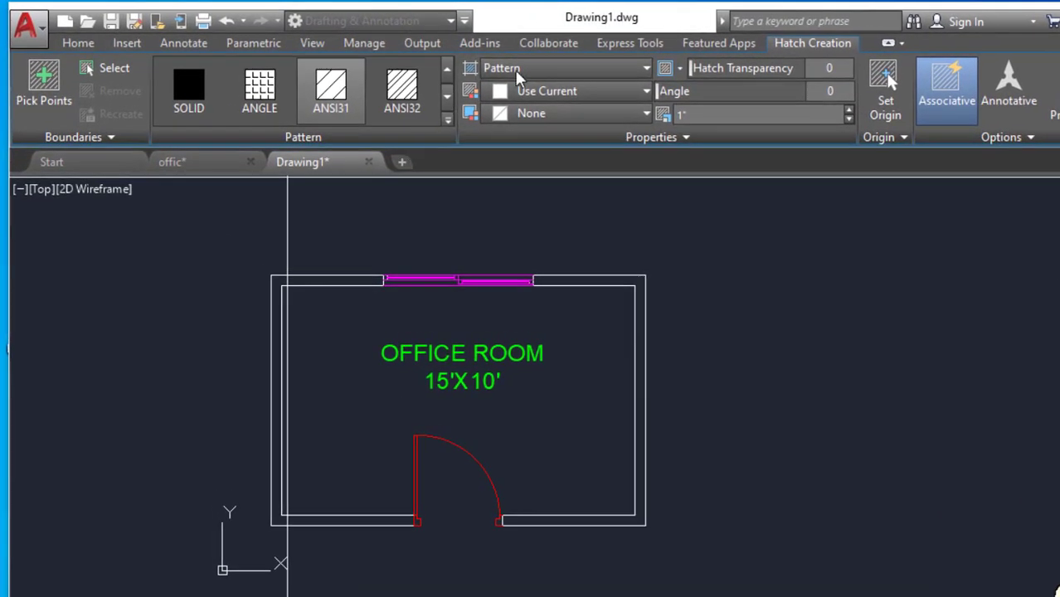
{"action": "left_click", "coordinate": [565, 73]}
{"action": "left_click", "coordinate": [561, 66]}
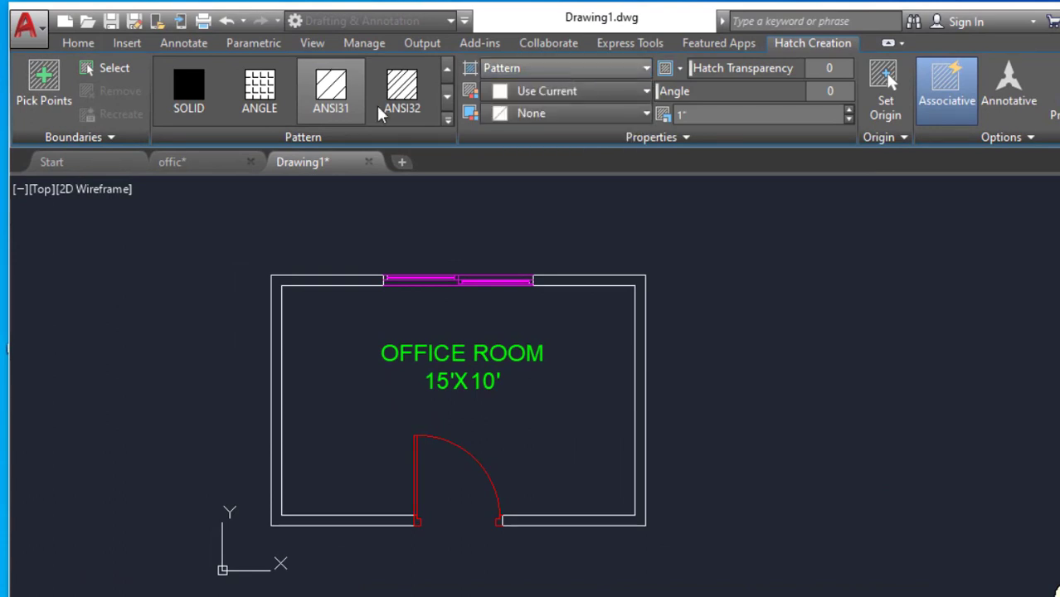
{"action": "left_click", "coordinate": [448, 97]}
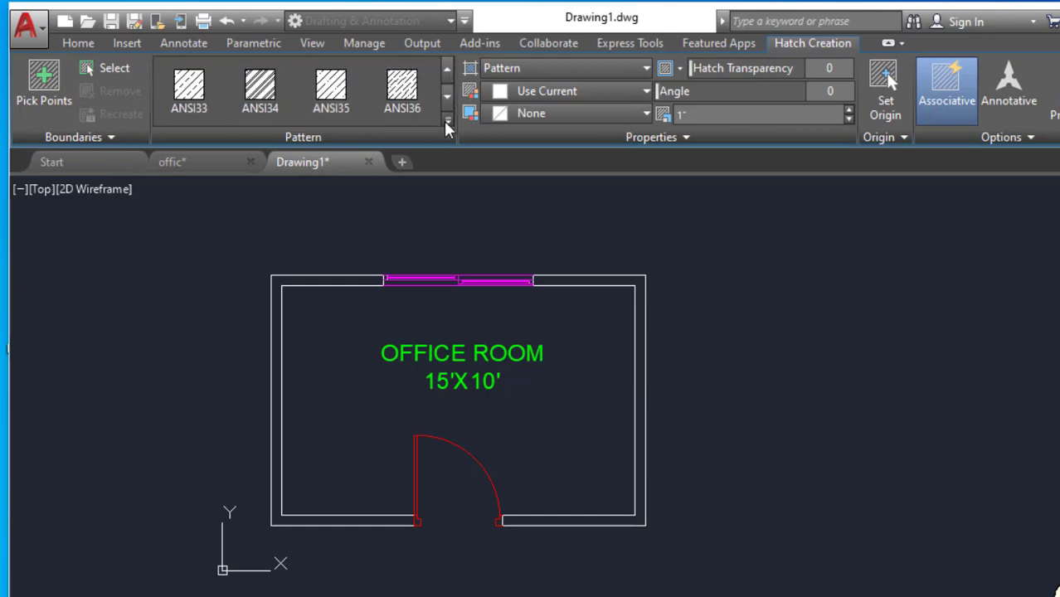
{"action": "left_click", "coordinate": [446, 120]}
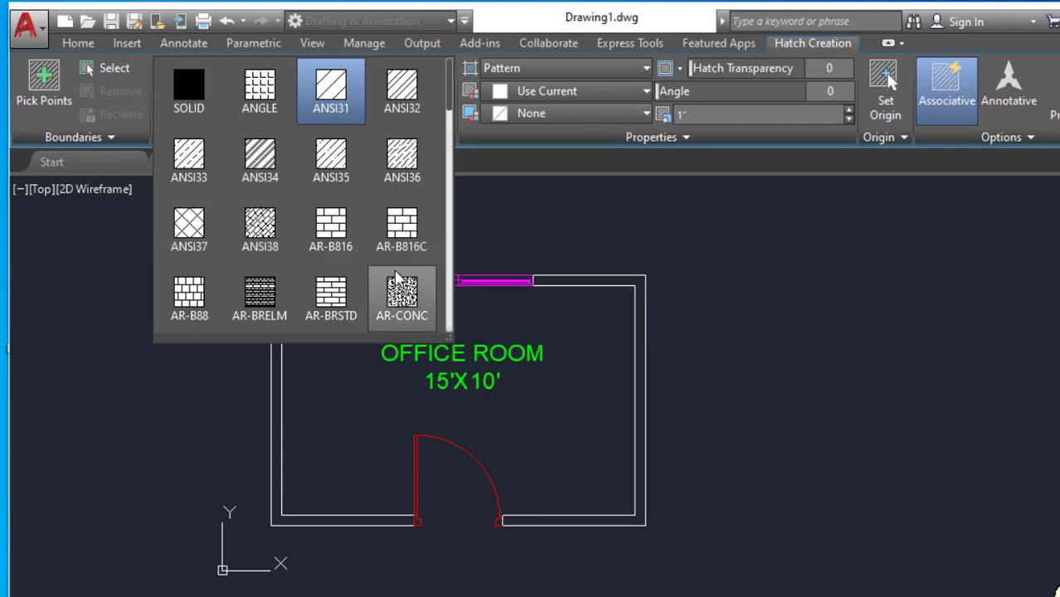
{"action": "scroll", "coordinate": [395, 293], "scroll_direction": "down", "scroll_amount": 3}
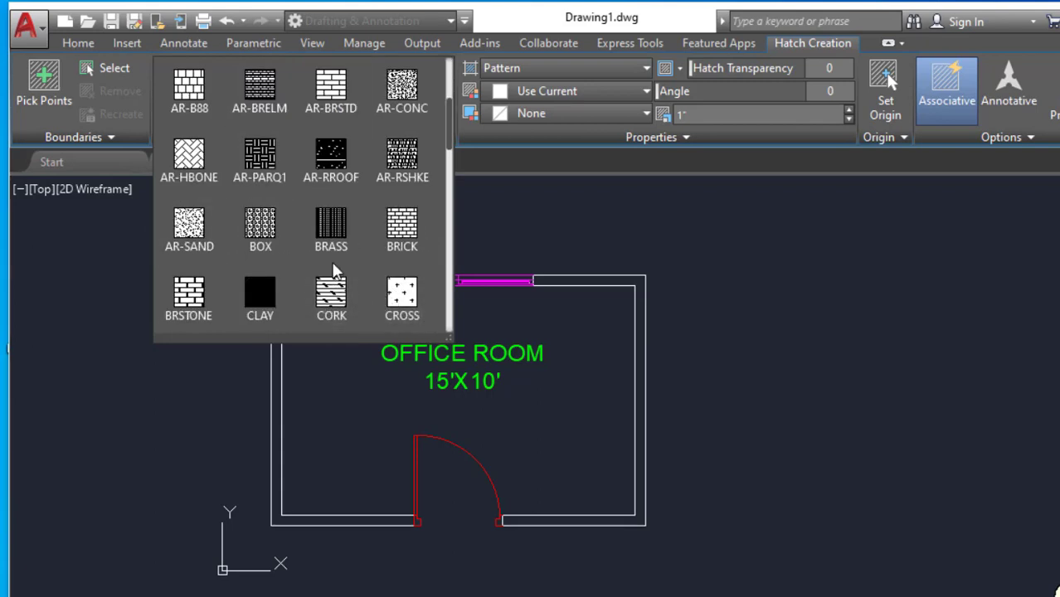
{"action": "scroll", "coordinate": [296, 184], "scroll_direction": "up", "scroll_amount": 2}
{"action": "scroll", "coordinate": [292, 199], "scroll_direction": "down", "scroll_amount": 4}
{"action": "scroll", "coordinate": [293, 232], "scroll_direction": "down", "scroll_amount": 1}
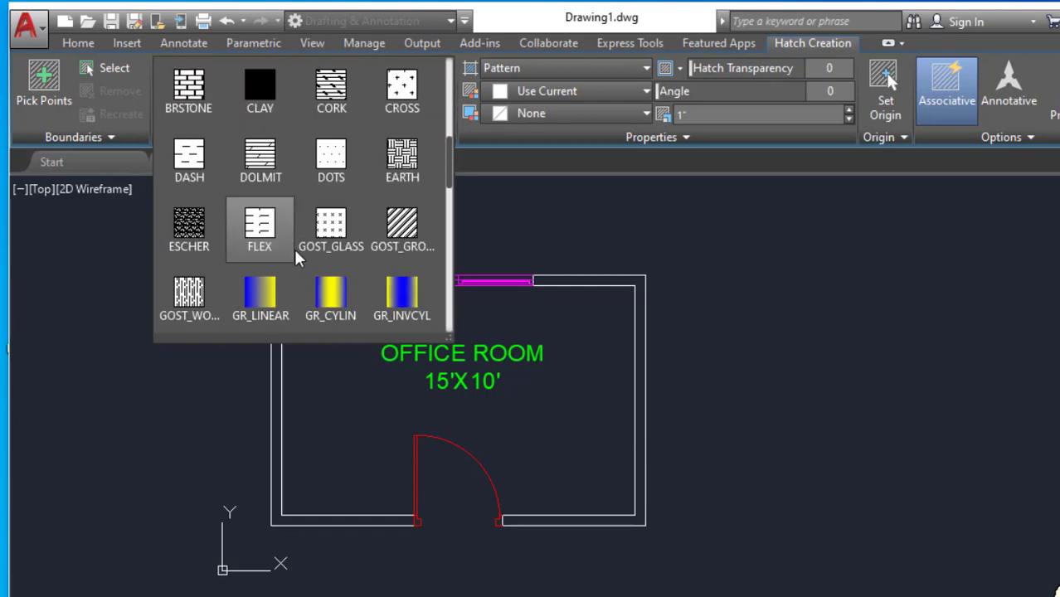
{"action": "scroll", "coordinate": [311, 251], "scroll_direction": "down", "scroll_amount": 4}
{"action": "scroll", "coordinate": [249, 245], "scroll_direction": "down", "scroll_amount": 4}
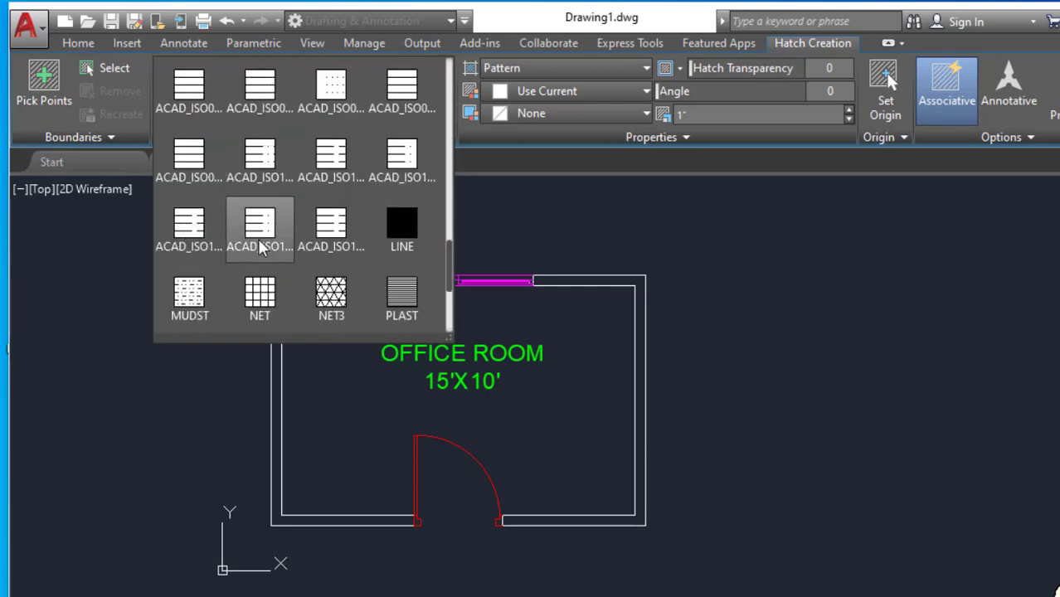
{"action": "scroll", "coordinate": [299, 261], "scroll_direction": "down", "scroll_amount": 3}
{"action": "scroll", "coordinate": [317, 264], "scroll_direction": "up", "scroll_amount": 3}
{"action": "scroll", "coordinate": [311, 270], "scroll_direction": "down", "scroll_amount": 3}
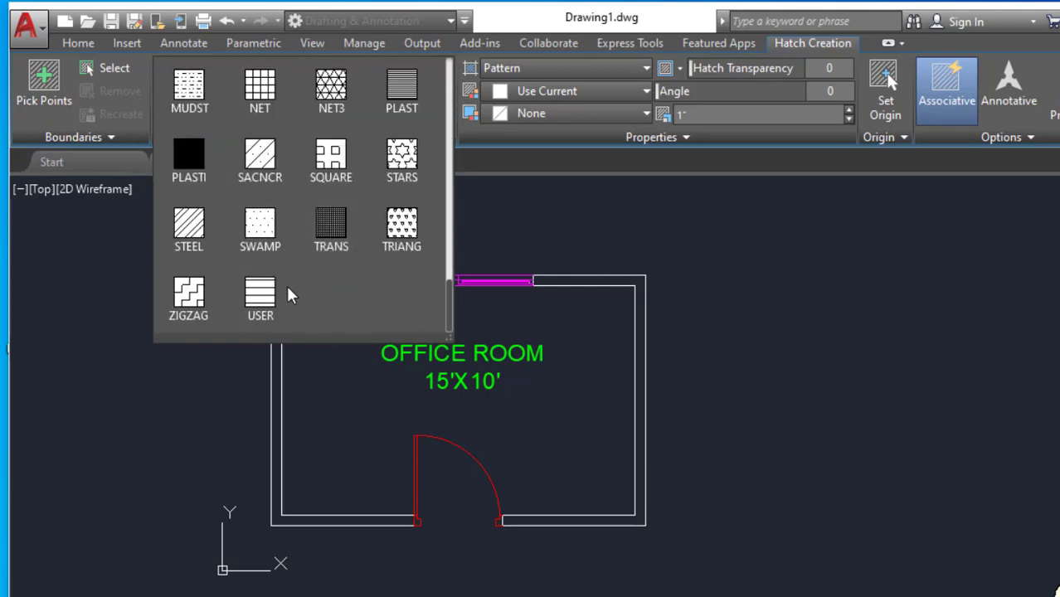
{"action": "left_click", "coordinate": [184, 300]}
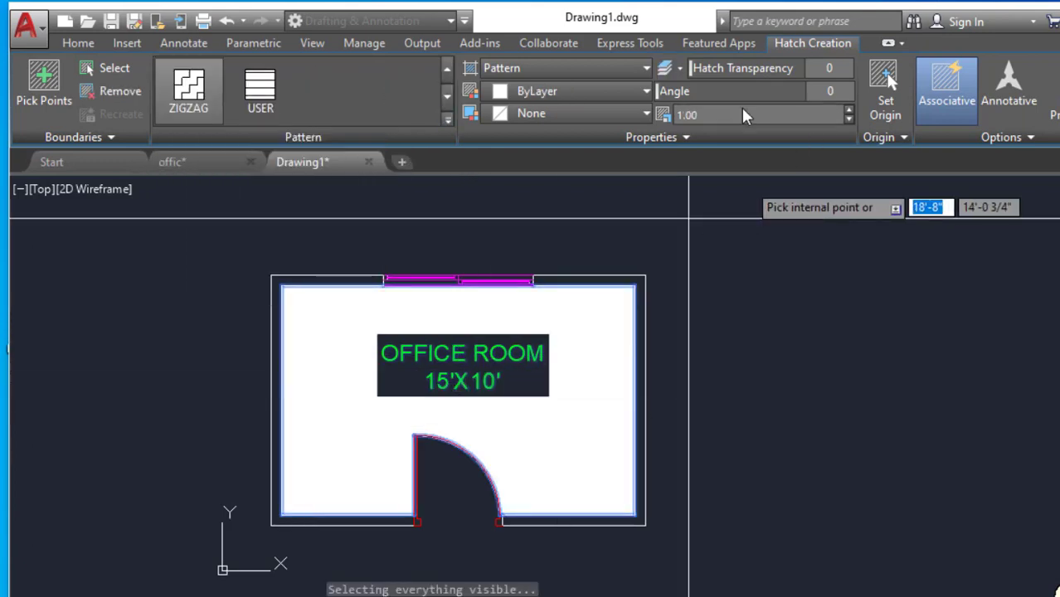
- Set the hatch scale to 15 and its colour to yellow
{"action": "left_click", "coordinate": [709, 116]}
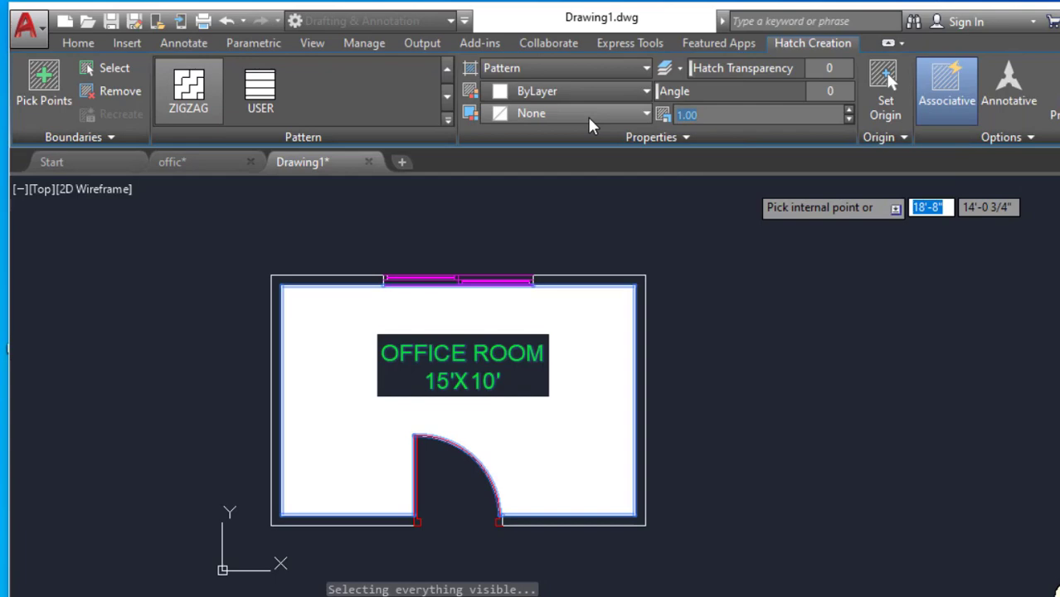
{"action": "type", "text": "15"}
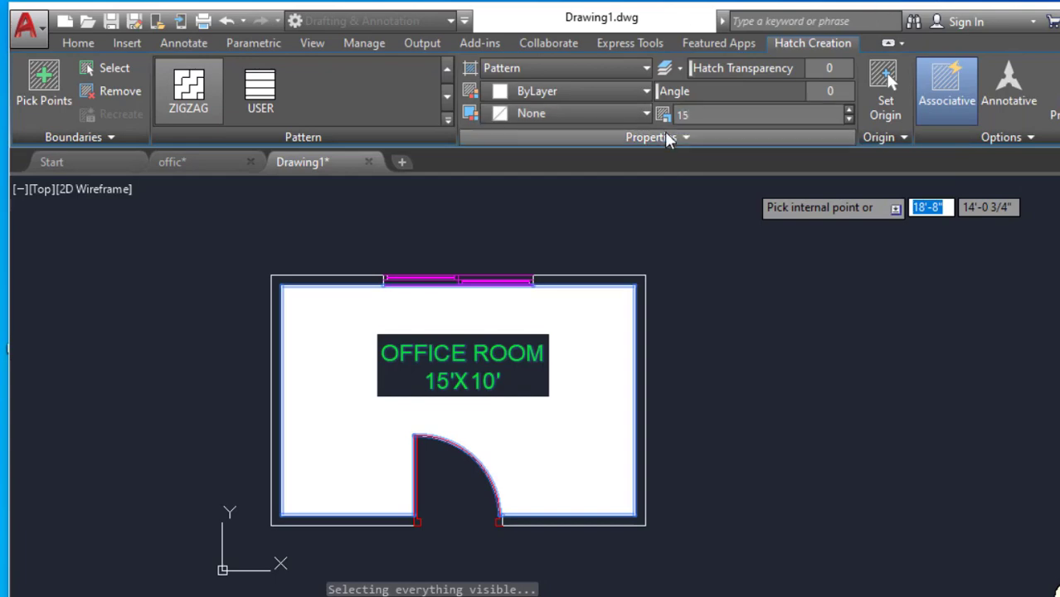
{"action": "left_click", "coordinate": [548, 89]}
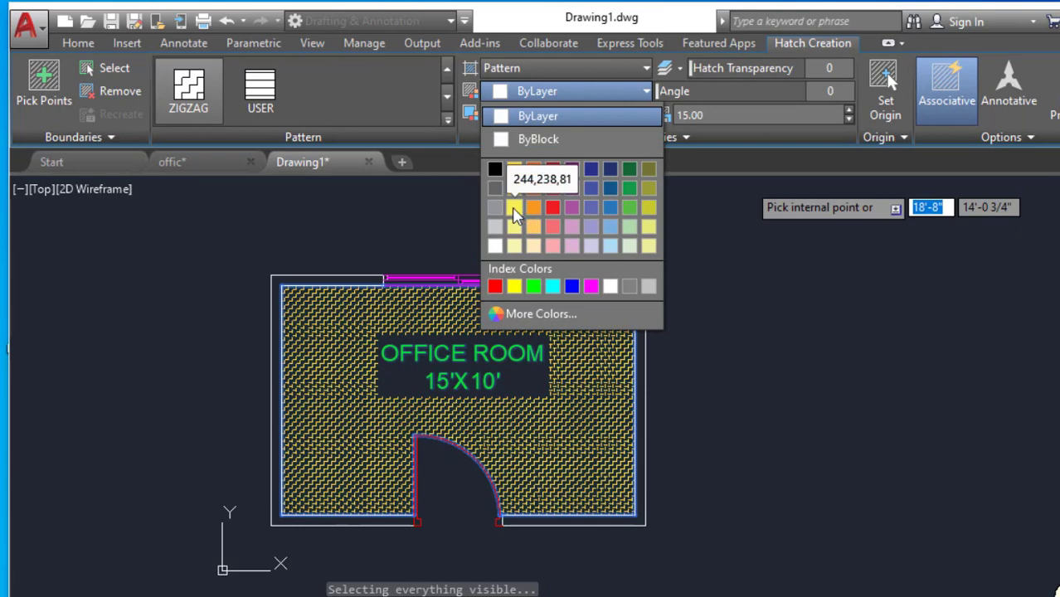
{"action": "left_click", "coordinate": [517, 188]}
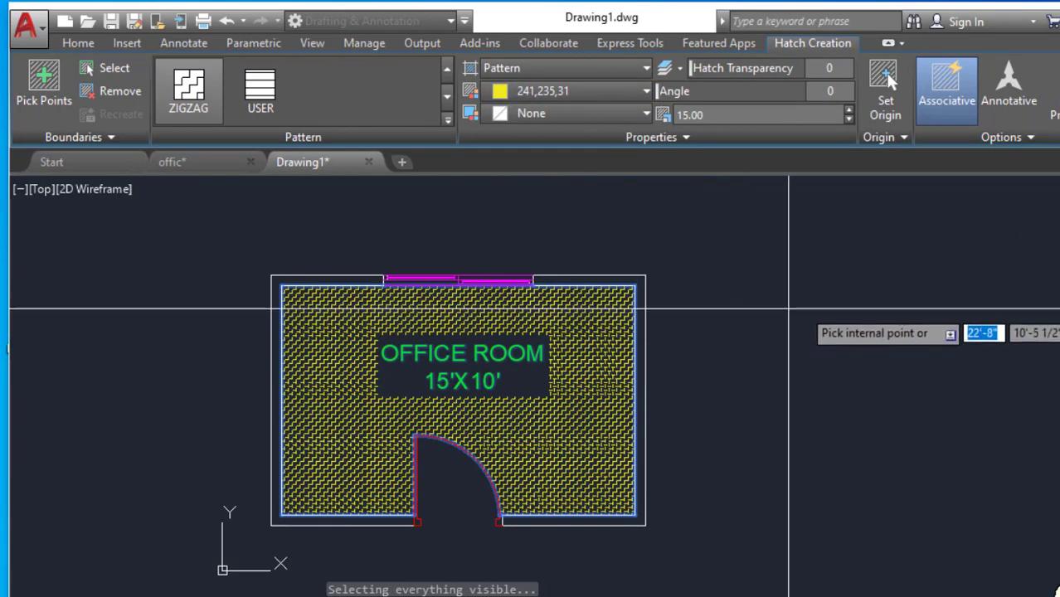
{"action": "key", "text": "Return"}
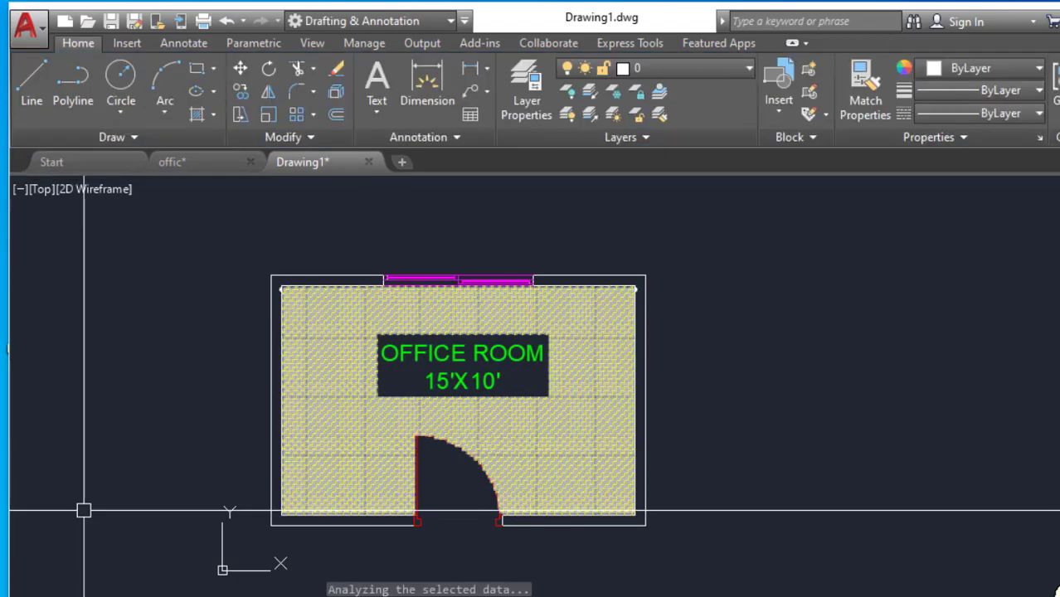
{"action": "scroll", "coordinate": [379, 426], "scroll_direction": "down", "scroll_amount": 3}
{"action": "scroll", "coordinate": [286, 320], "scroll_direction": "up", "scroll_amount": 1}
{"action": "scroll", "coordinate": [355, 378], "scroll_direction": "up", "scroll_amount": 3}
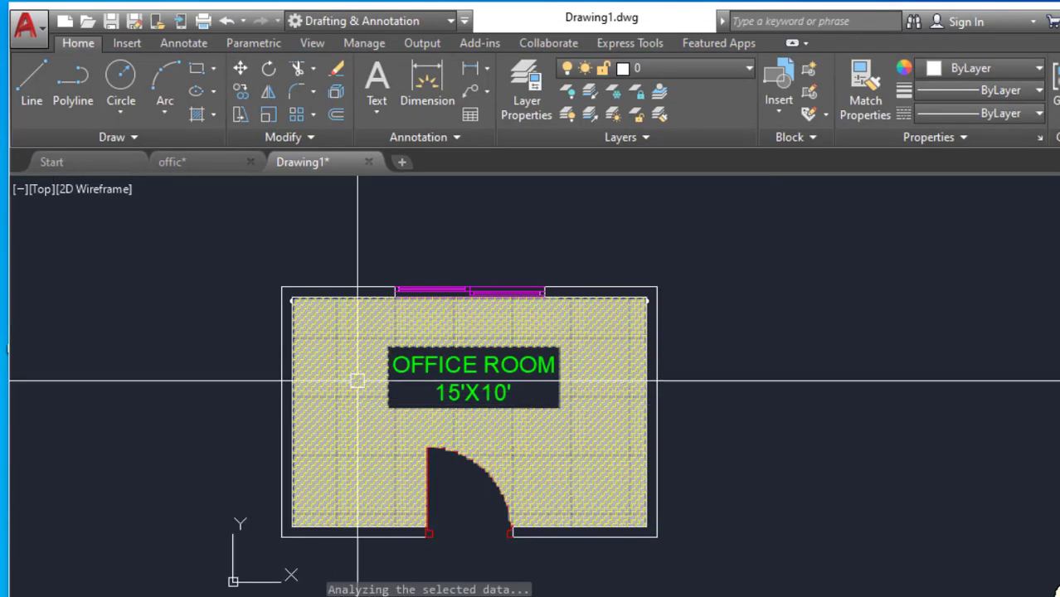
{"action": "scroll", "coordinate": [374, 419], "scroll_direction": "up", "scroll_amount": 2}
{"action": "scroll", "coordinate": [359, 366], "scroll_direction": "down", "scroll_amount": 2}
{"action": "scroll", "coordinate": [362, 408], "scroll_direction": "down", "scroll_amount": 1}
{"action": "scroll", "coordinate": [362, 408], "scroll_direction": "up", "scroll_amount": 3}
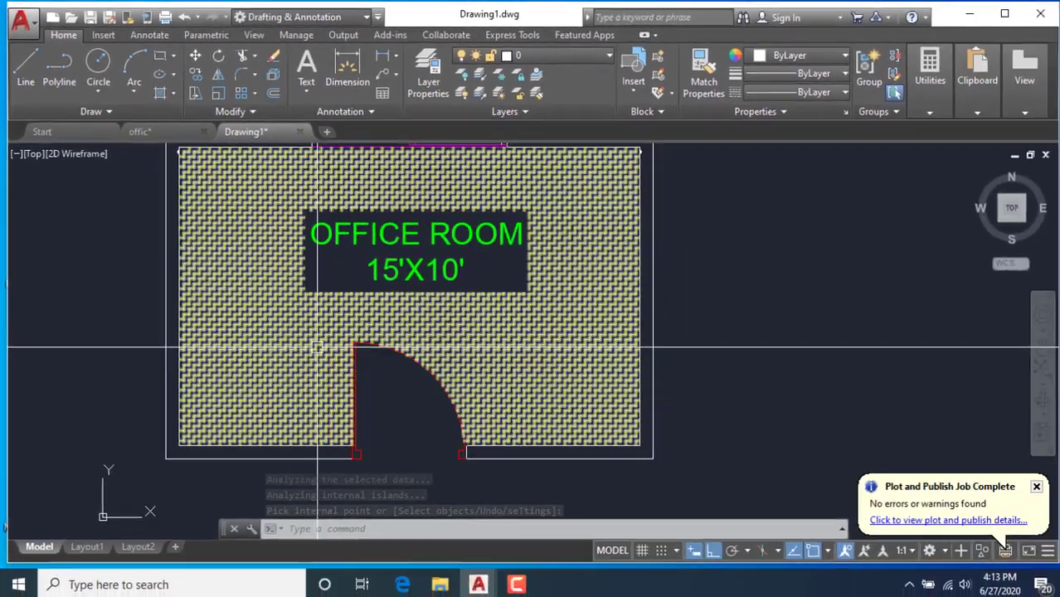
{"action": "scroll", "coordinate": [319, 351], "scroll_direction": "down", "scroll_amount": 3}
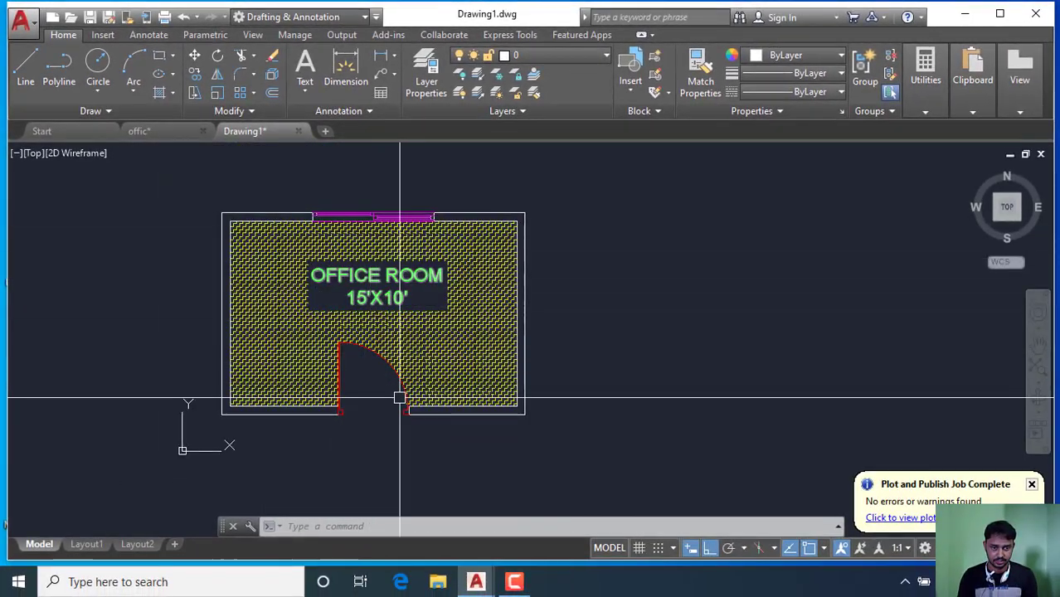
{"action": "scroll", "coordinate": [403, 419], "scroll_direction": "up", "scroll_amount": 2}
{"action": "scroll", "coordinate": [390, 382], "scroll_direction": "down", "scroll_amount": 2}
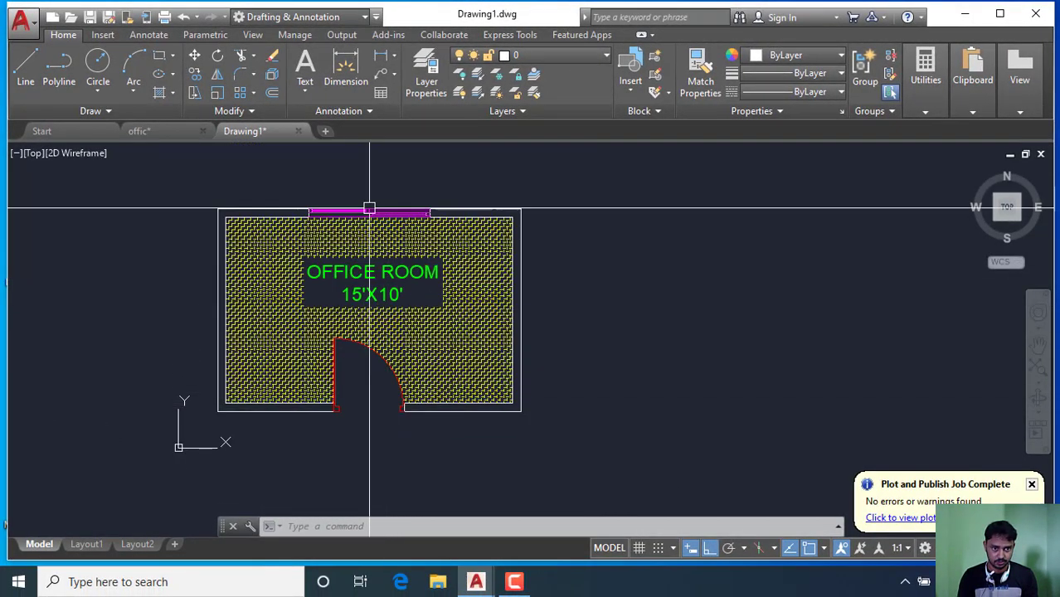
{"action": "scroll", "coordinate": [358, 199], "scroll_direction": "up", "scroll_amount": 2}
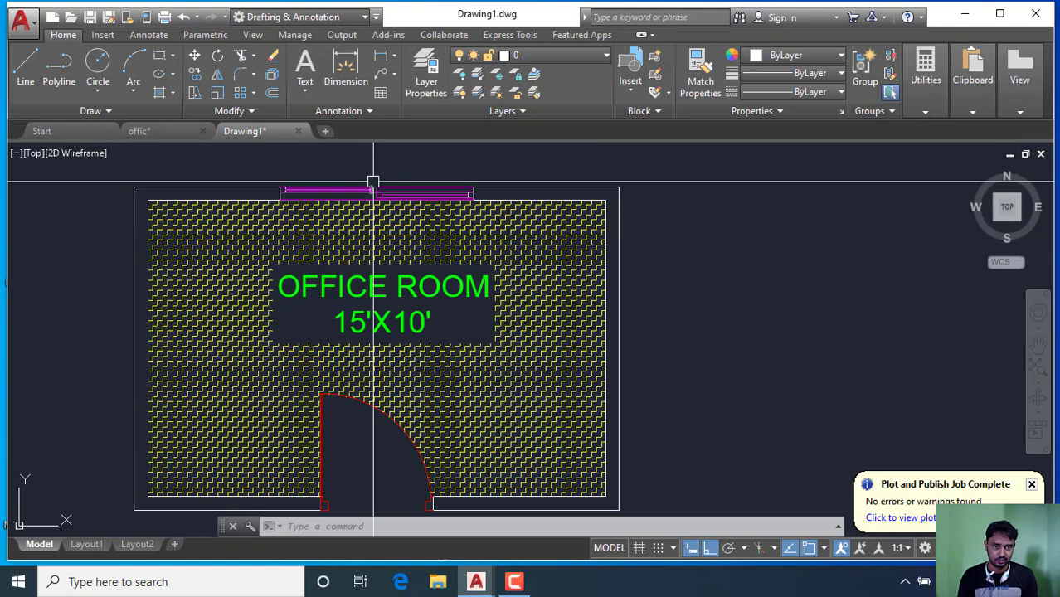
{"action": "scroll", "coordinate": [349, 282], "scroll_direction": "down", "scroll_amount": 2}
{"action": "scroll", "coordinate": [370, 332], "scroll_direction": "up", "scroll_amount": 2}
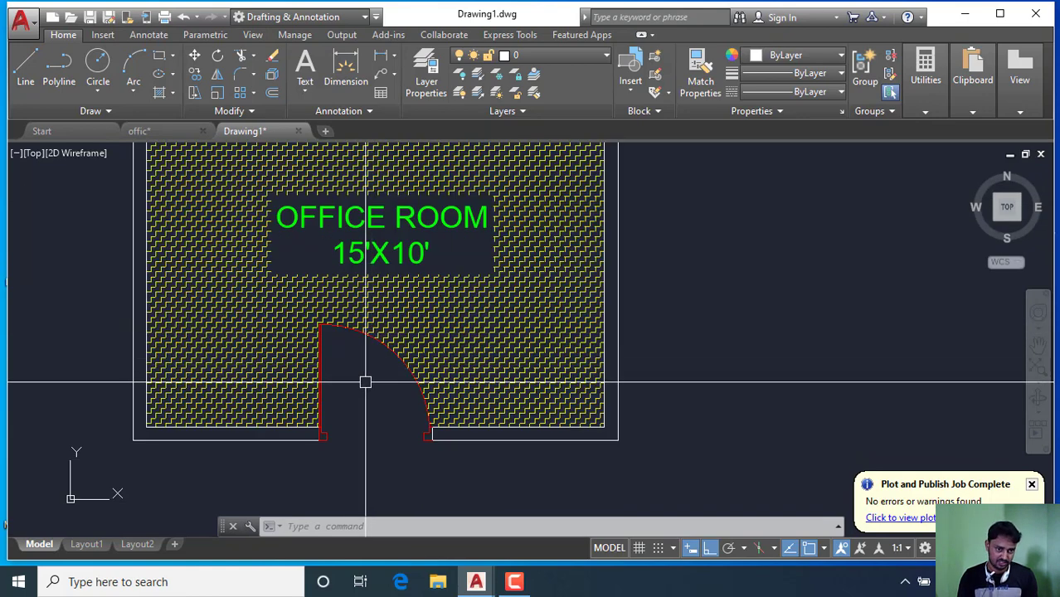
{"action": "scroll", "coordinate": [369, 374], "scroll_direction": "down", "scroll_amount": 4}
{"action": "scroll", "coordinate": [374, 378], "scroll_direction": "up", "scroll_amount": 2}
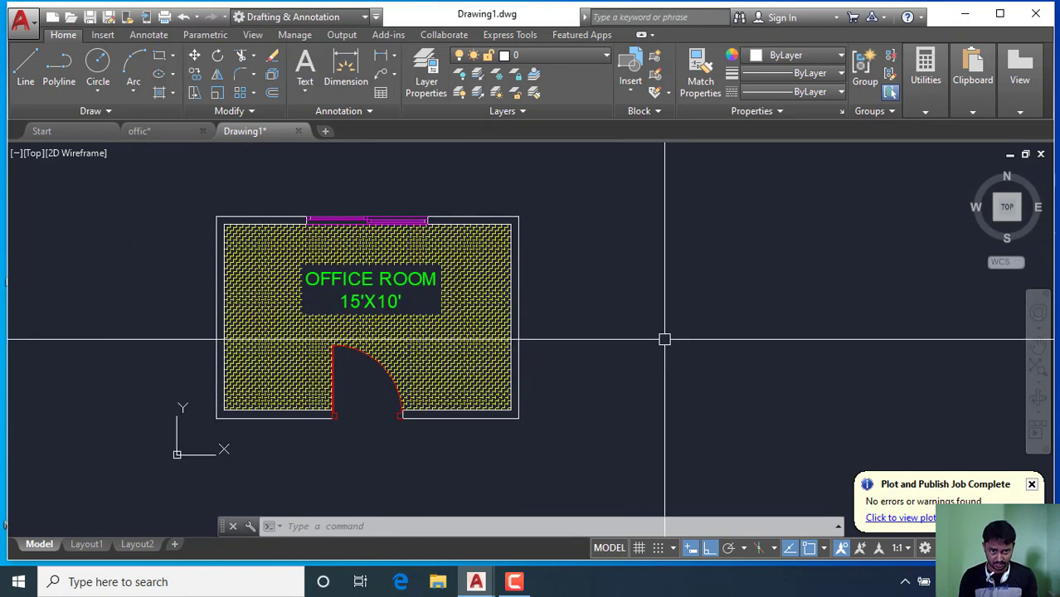